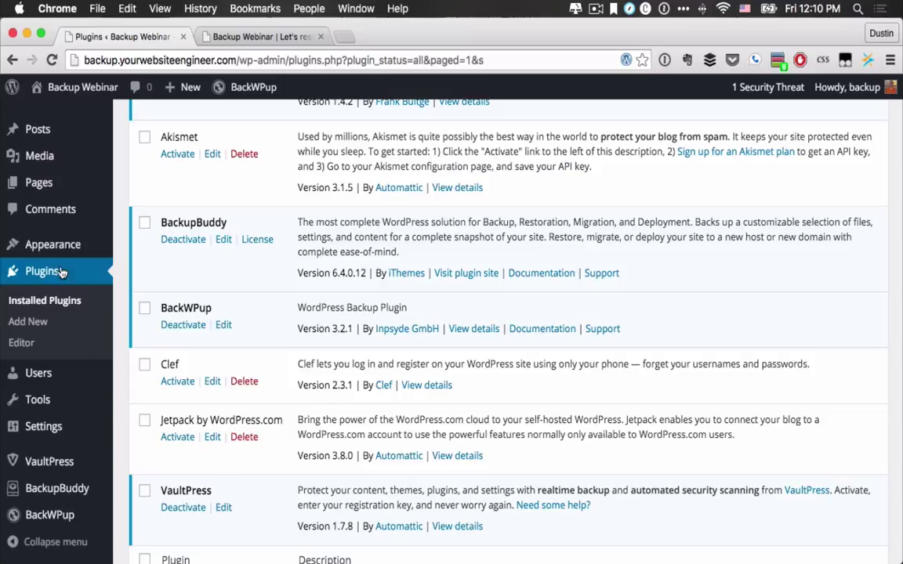
Step: Leave the plugins list for the All Posts screen via the Posts menu
mouse_move(71, 127)
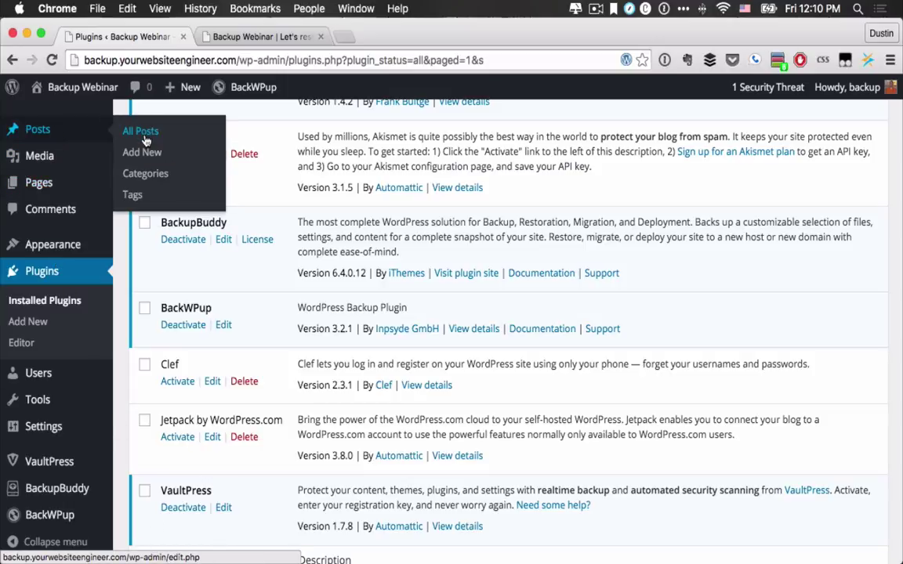
left_click(146, 139)
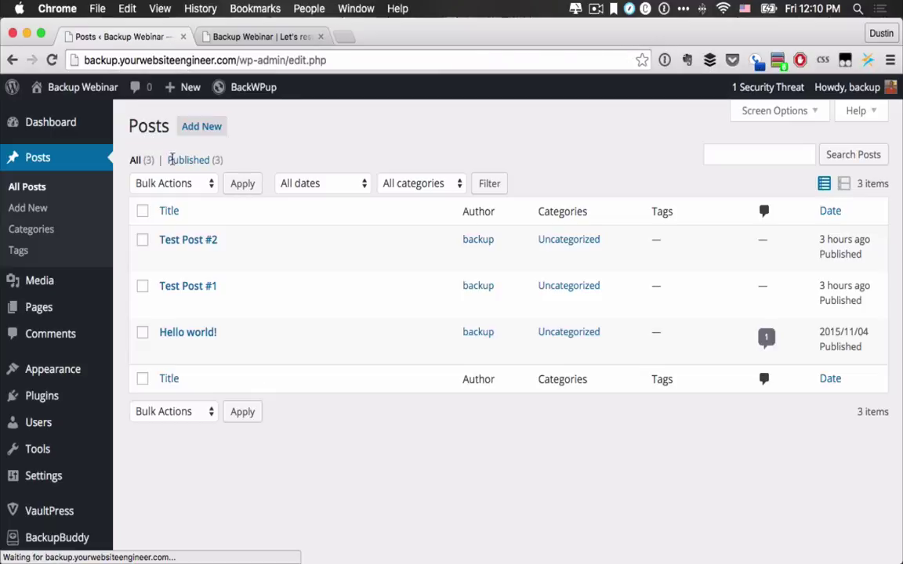
Step: Publish a new post 'Test on Live Webinar' with body 'Yeah!', then go to the front-page tab
left_click(195, 135)
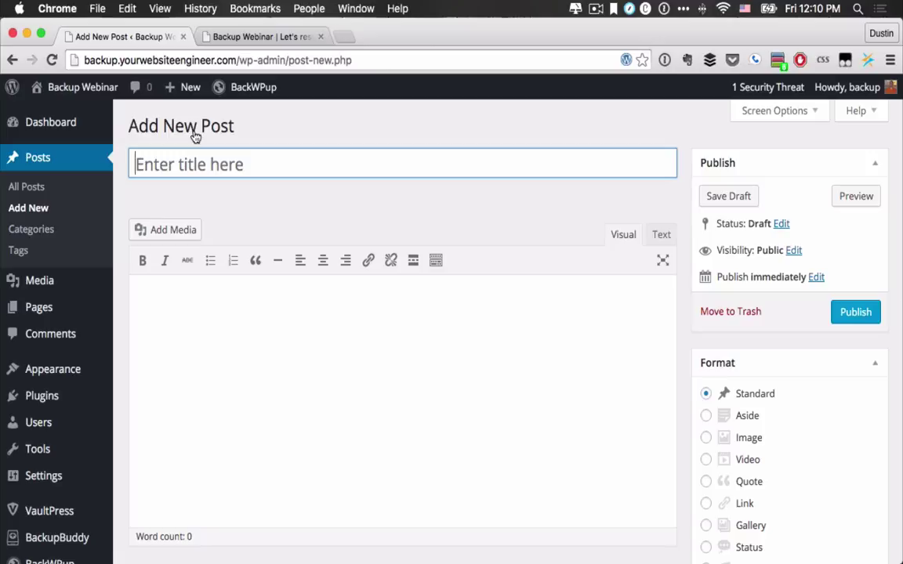
type("T")
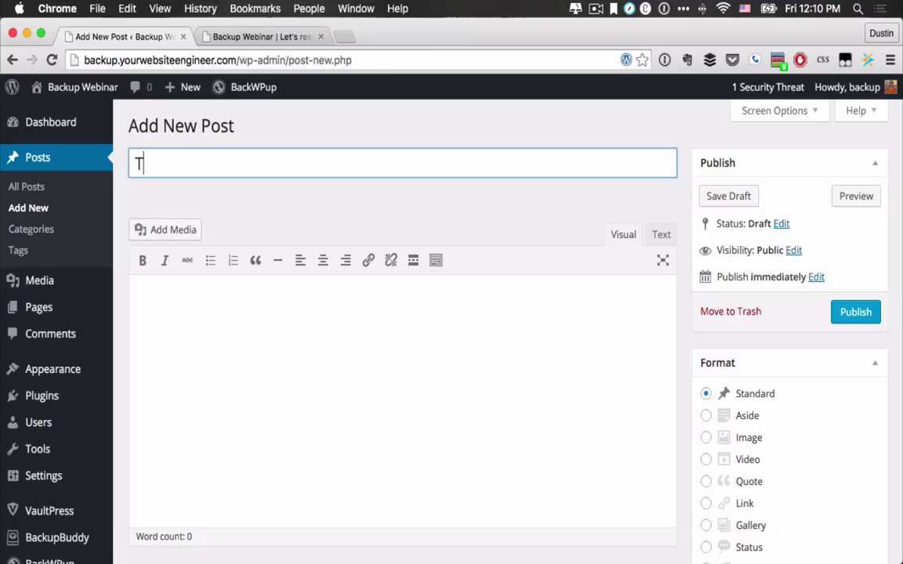
type("est on Live ")
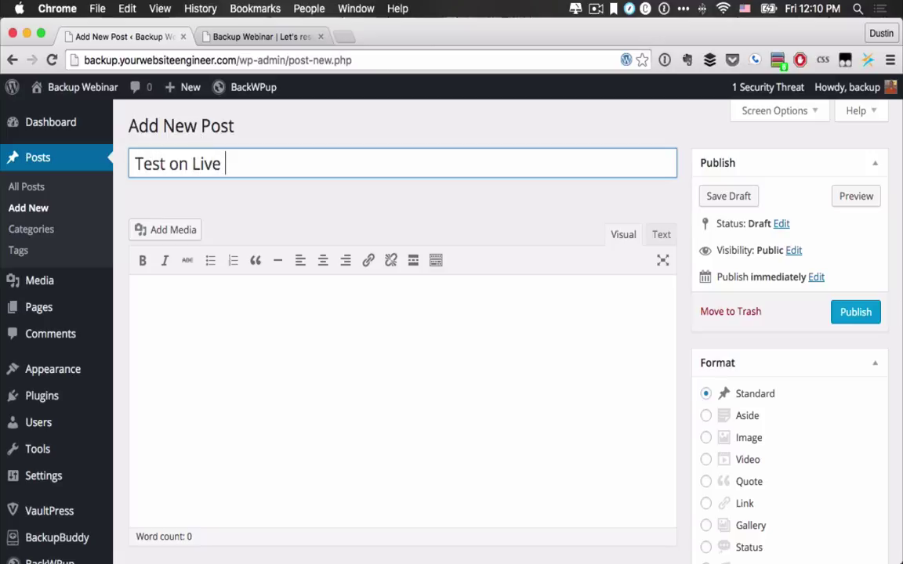
type("WEiebian")
type("nar")
left_click(210, 325)
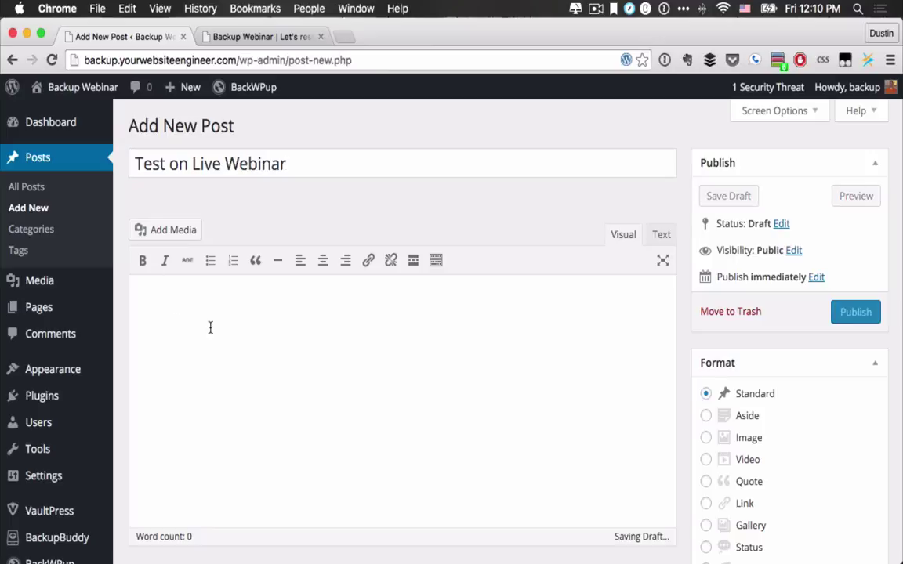
type("Yeah")
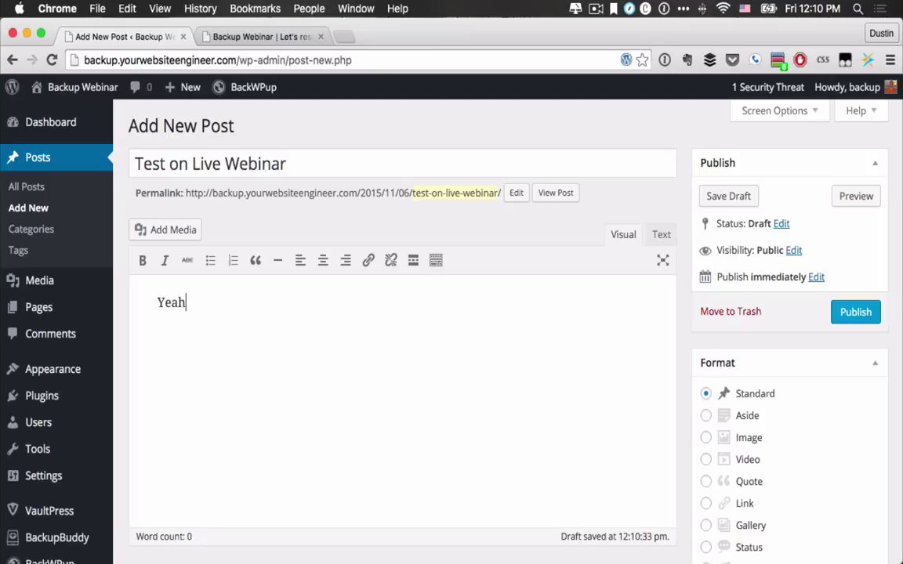
type("!")
left_click(856, 312)
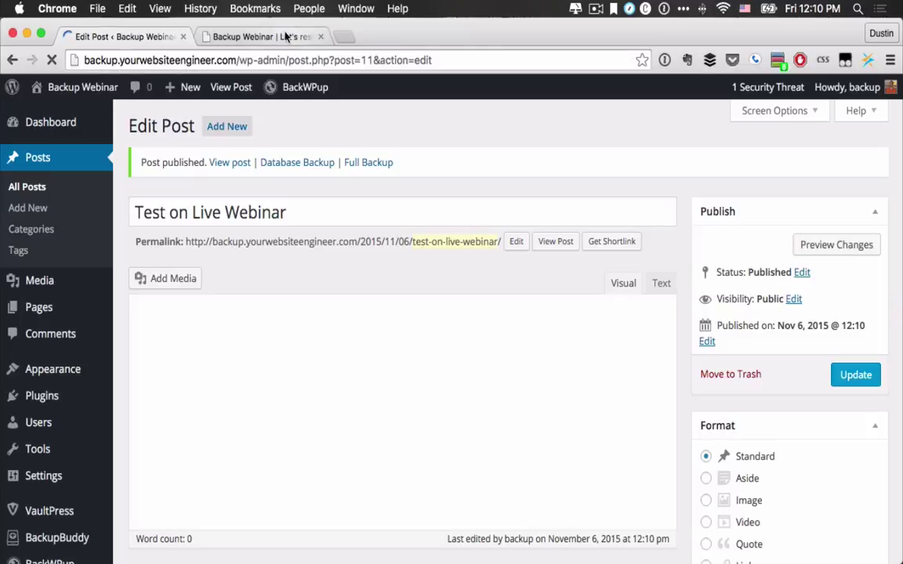
left_click(279, 37)
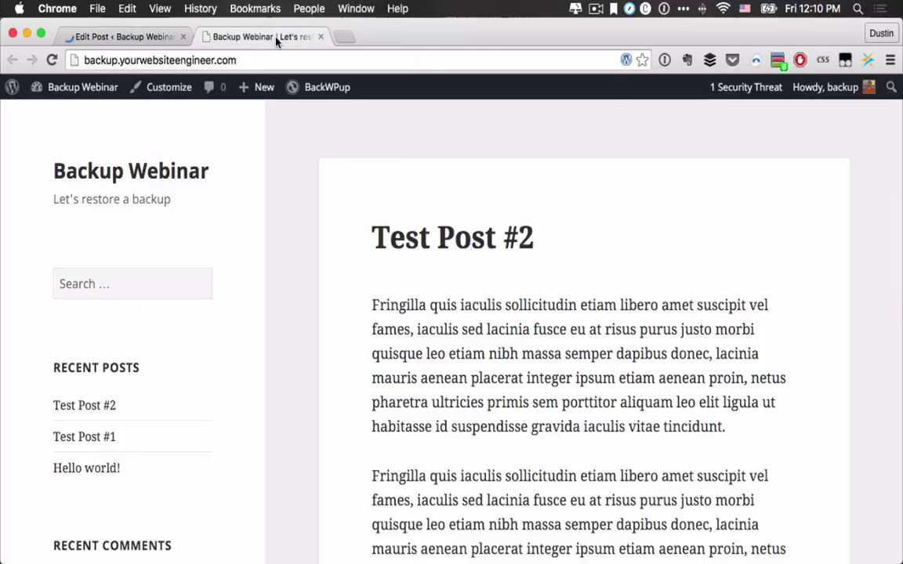
Step: Reload the front page to confirm 'Test on Live Webinar' appears, then return to the admin Dashboard
left_click(51, 61)
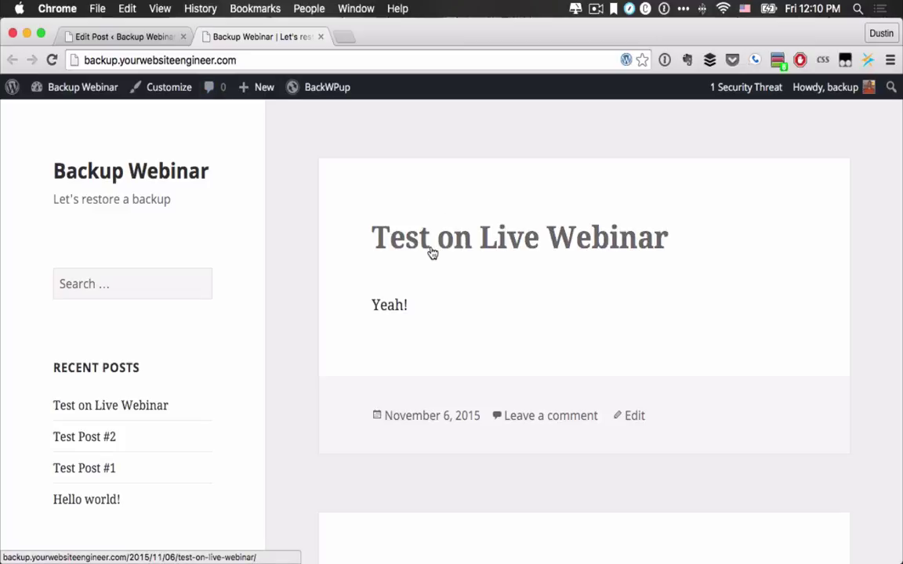
scroll(429, 251, "down", 3)
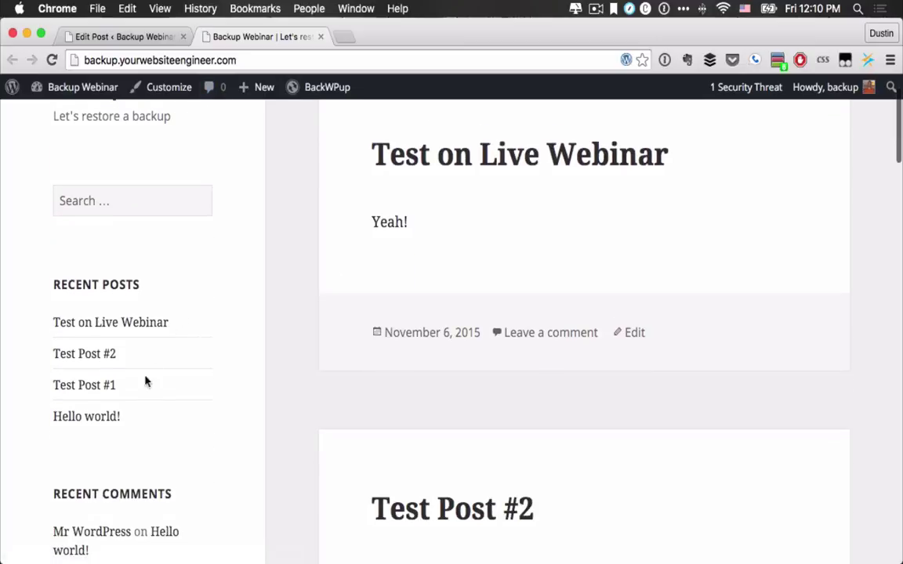
scroll(139, 411, "down", 10)
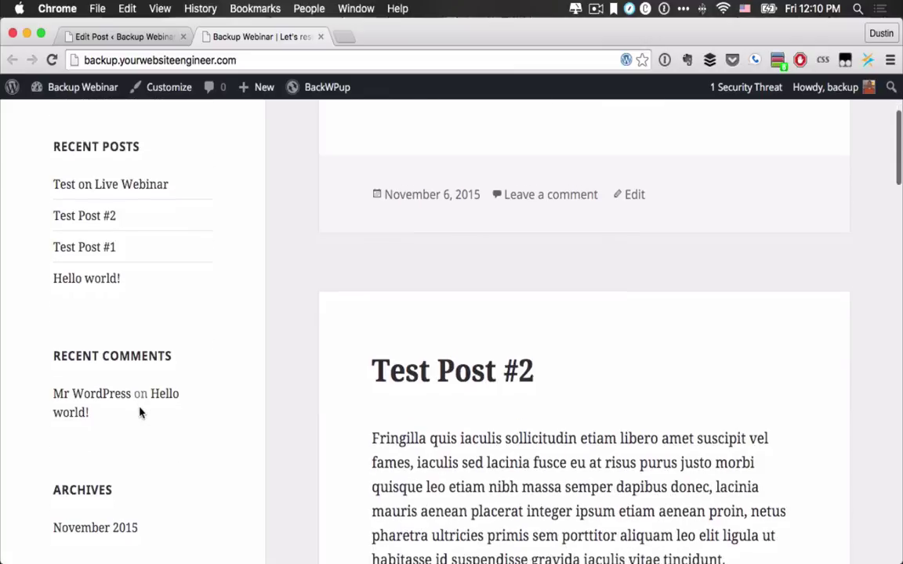
scroll(138, 392, "up", 10)
left_click(102, 36)
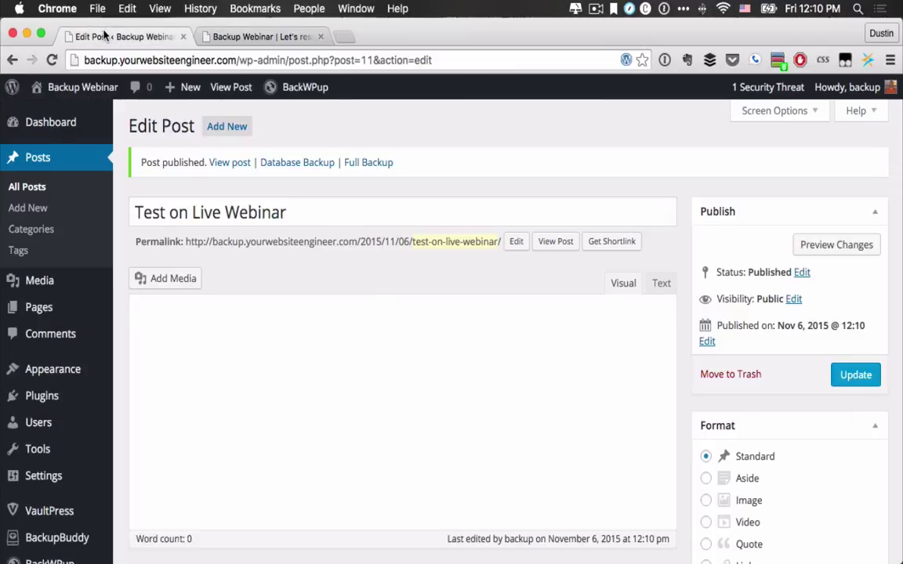
mouse_move(43, 130)
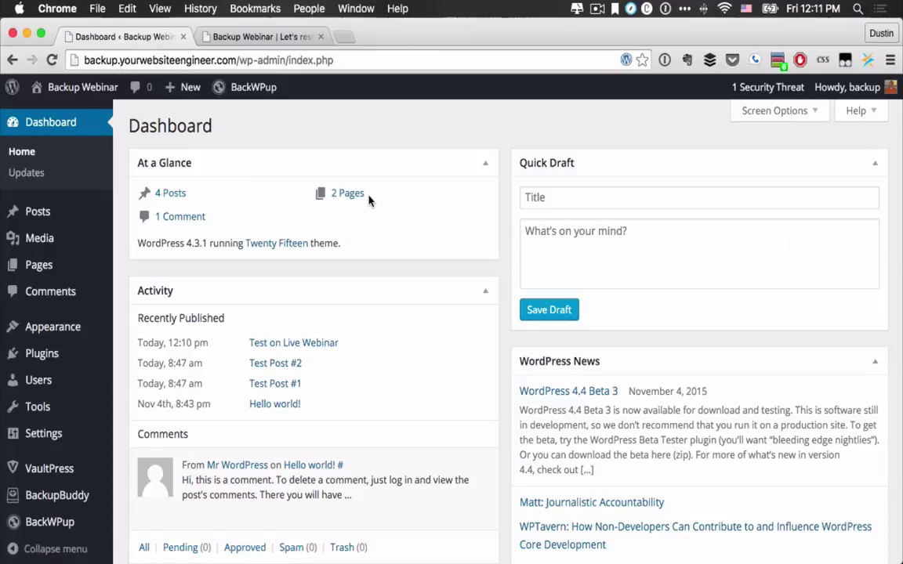
Step: Open the VaultPress status page, highlight 'Full backup is 100% complete', and launch the VaultPress dashboard
left_click(49, 468)
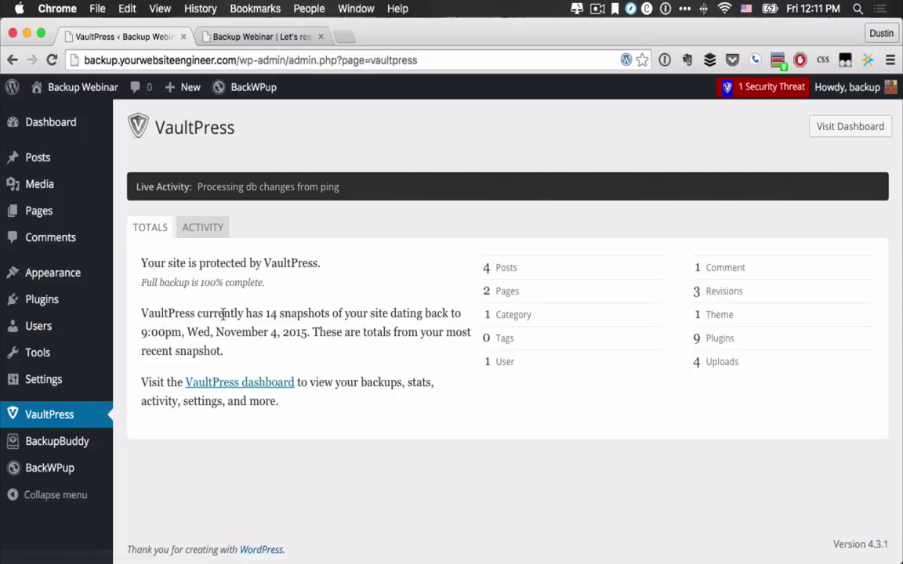
left_click_drag(142, 286, 261, 288)
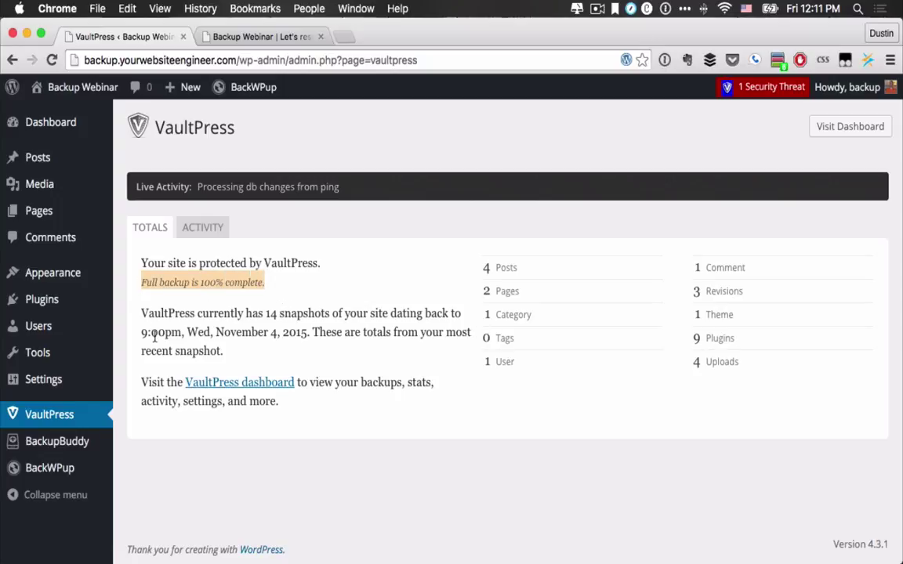
mouse_move(219, 336)
left_click(200, 383, "super")
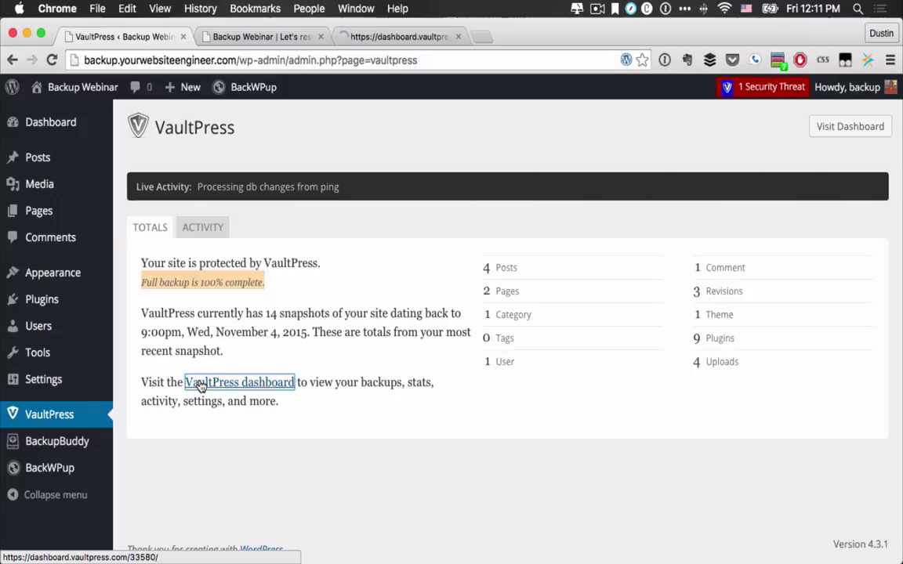
Step: In the VaultPress dashboard tab, open the Backups box for backup.yourwebsiteengineer.com
left_click(385, 38)
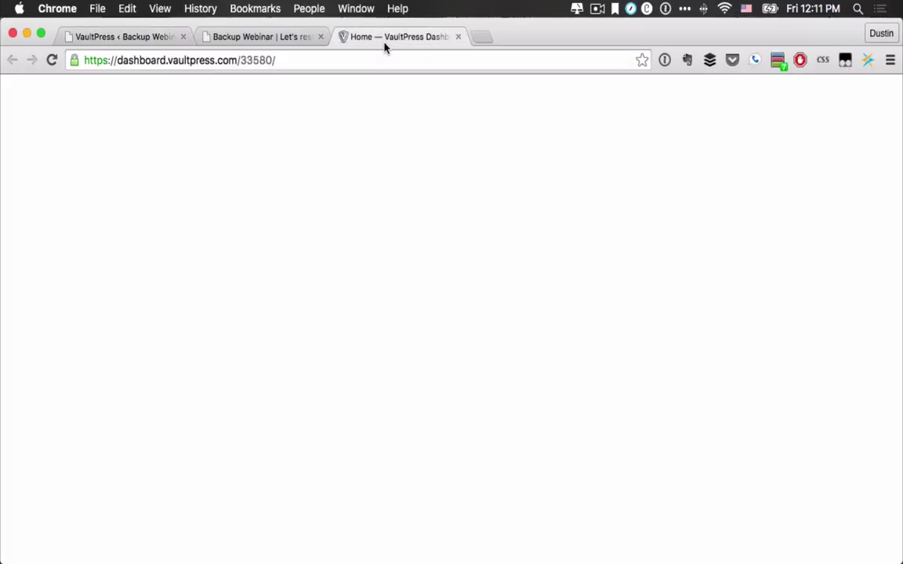
scroll(389, 307, "down", 5)
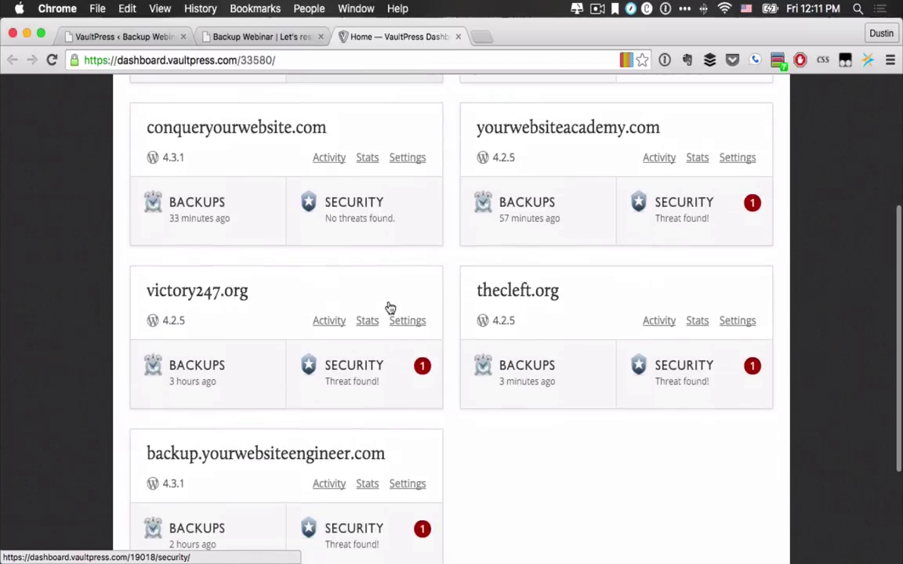
scroll(389, 307, "up", 2)
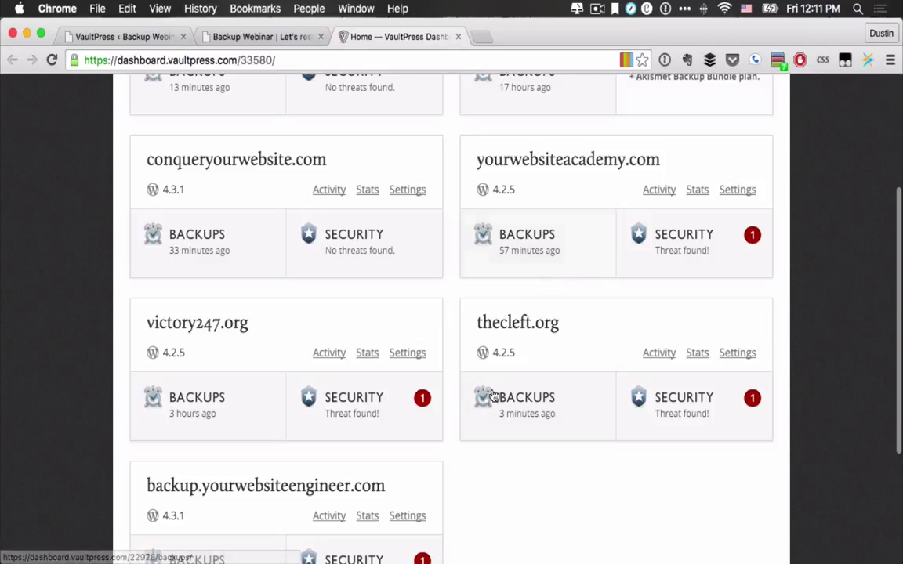
scroll(313, 237, "down", 5)
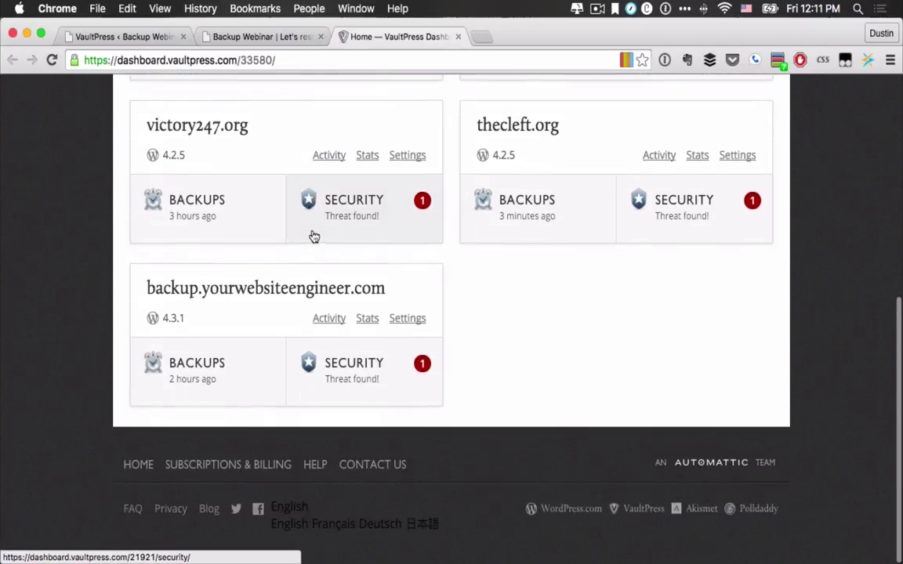
scroll(313, 237, "up", 5)
scroll(278, 432, "down", 5)
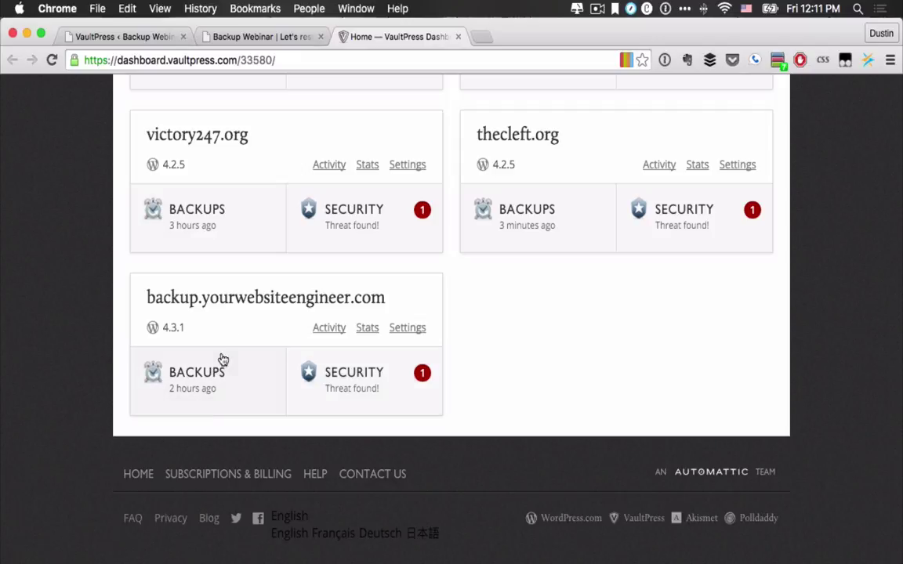
left_click(171, 380)
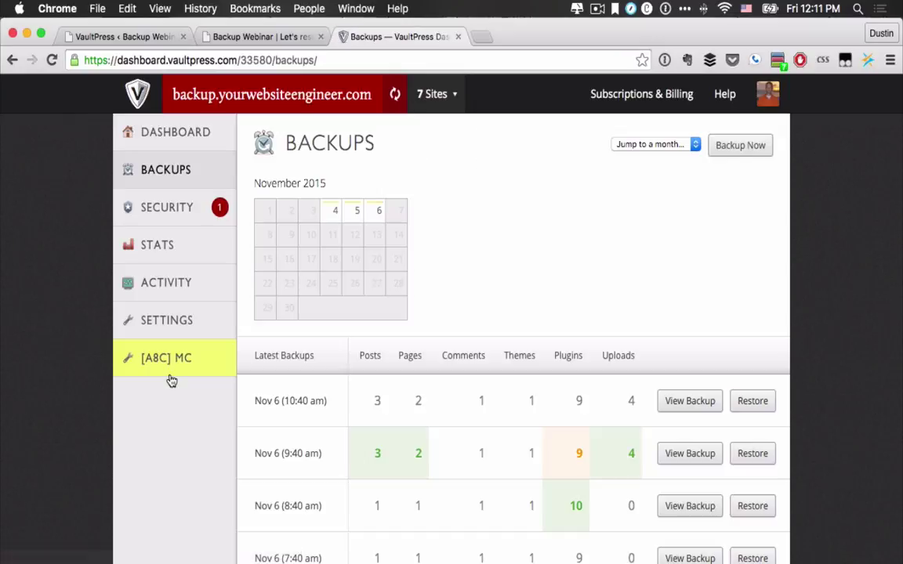
Step: Inspect the Security results, expanding the file affected by PHP.Hidden.Code.2, then return to Backups
left_click(177, 204)
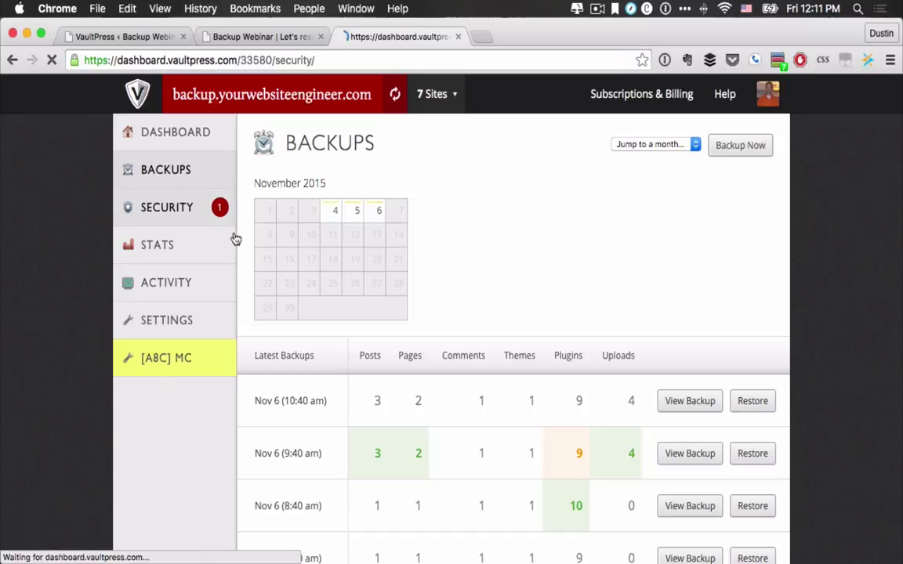
scroll(370, 427, "down", 2)
scroll(370, 427, "down", 1)
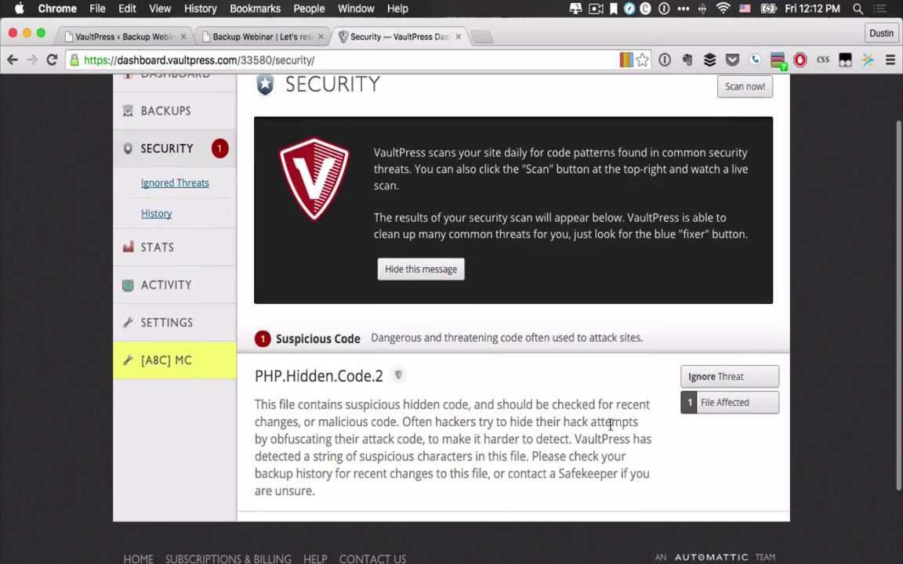
left_click(723, 404)
scroll(530, 492, "down", 2)
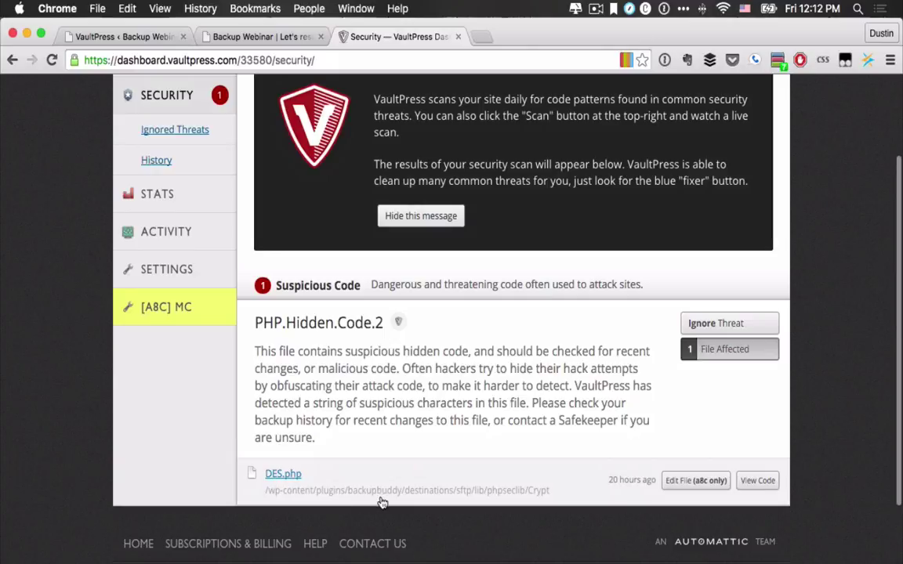
scroll(541, 376, "up", 3)
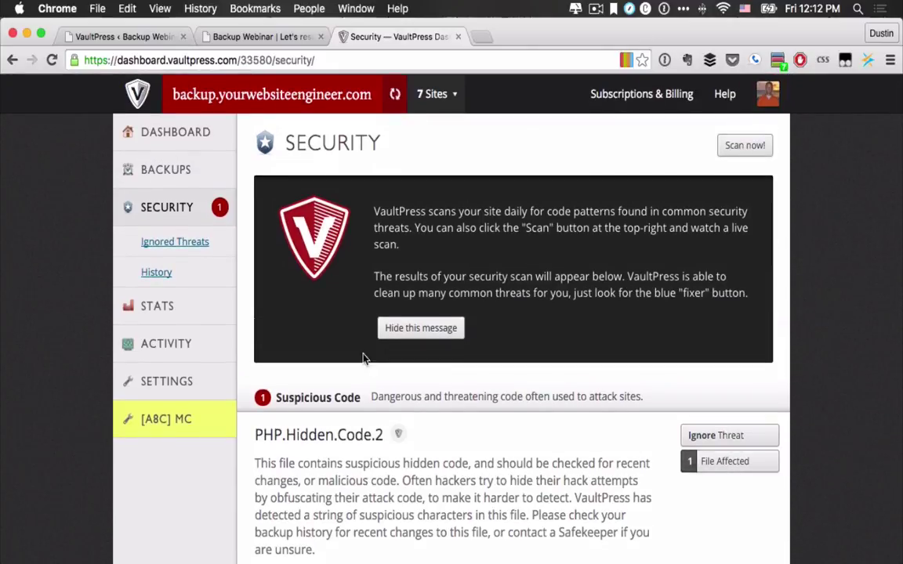
left_click(181, 174)
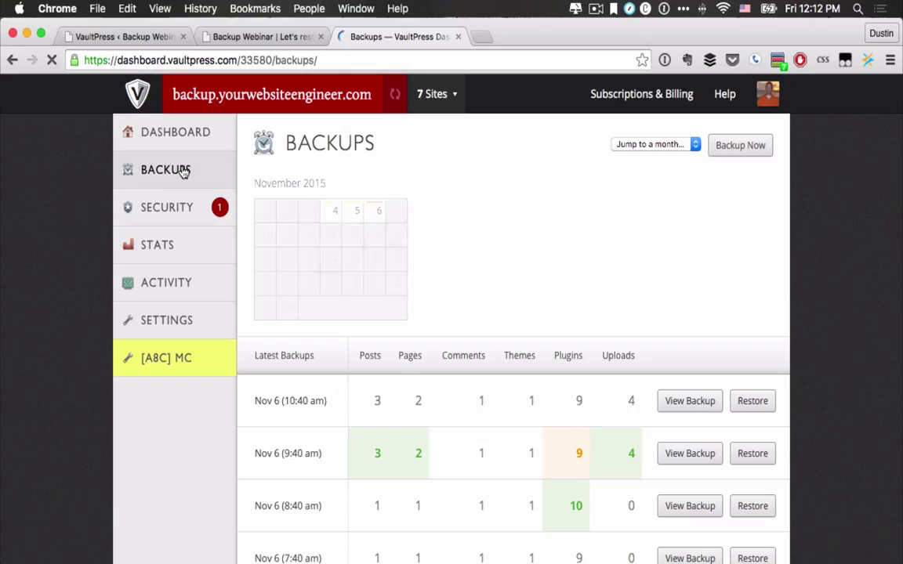
scroll(246, 470, "down", 2)
scroll(246, 471, "down", 3)
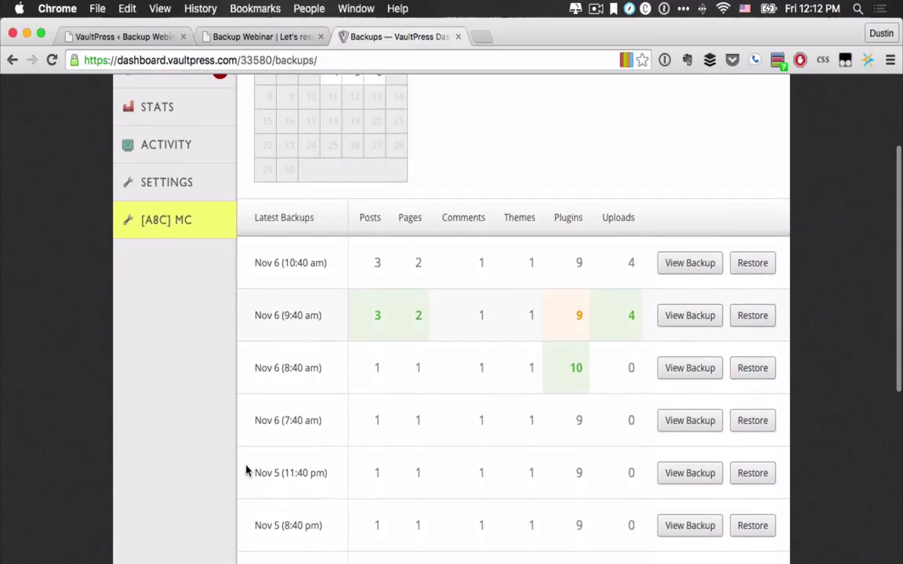
scroll(392, 290, "down", 2)
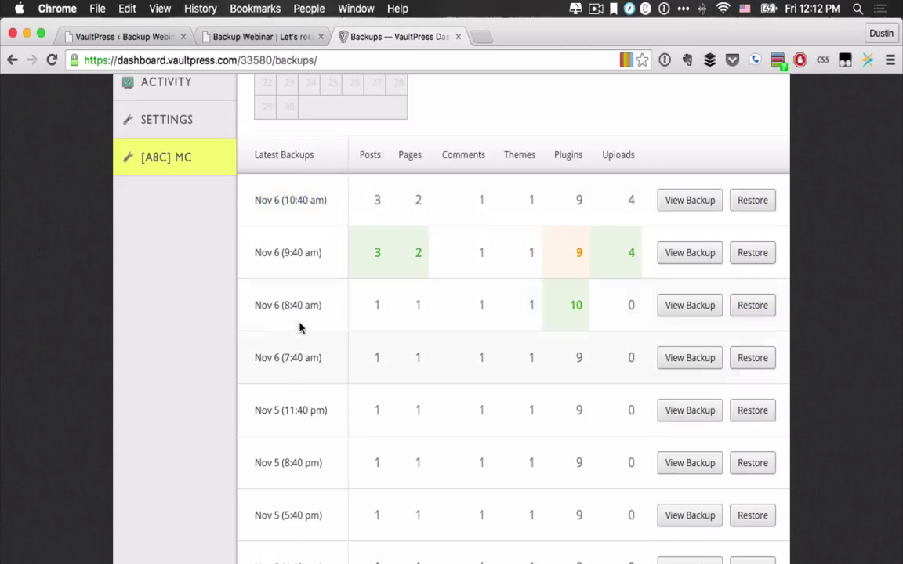
scroll(304, 511, "down", 5)
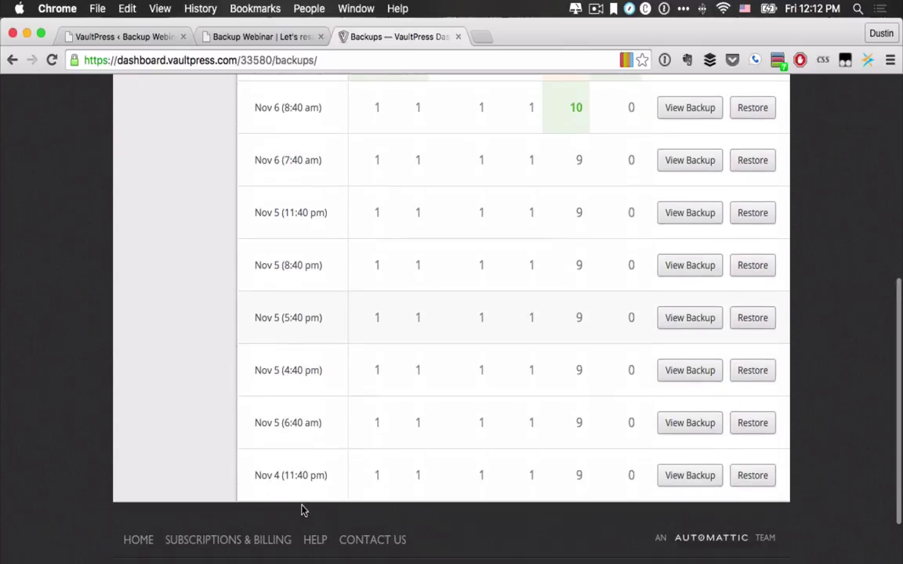
scroll(304, 510, "up", 5)
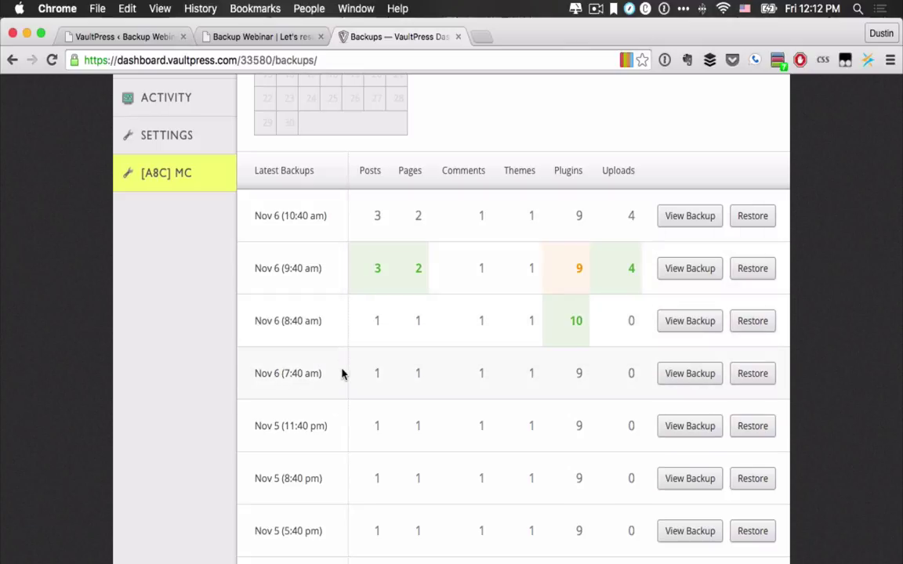
scroll(342, 373, "down", 2)
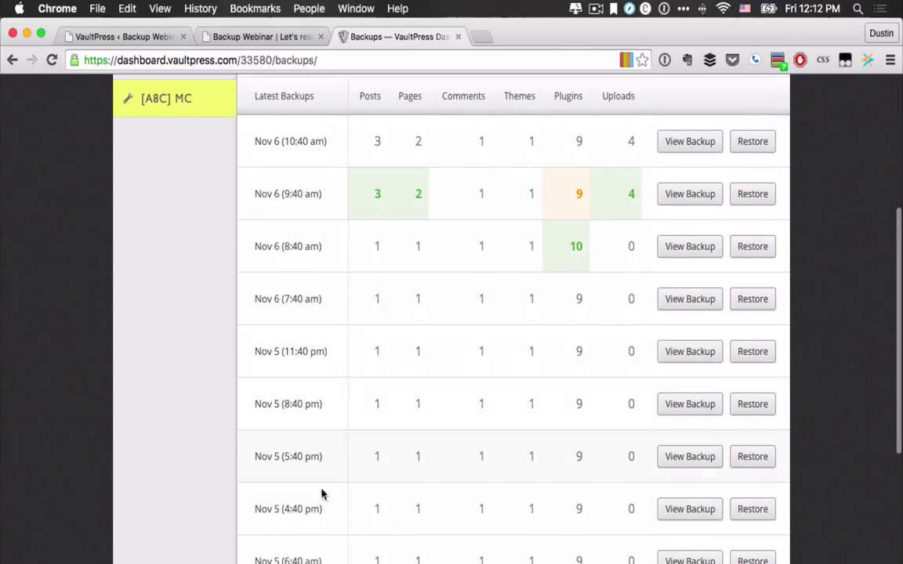
scroll(328, 389, "down", 1)
scroll(328, 389, "down", 2)
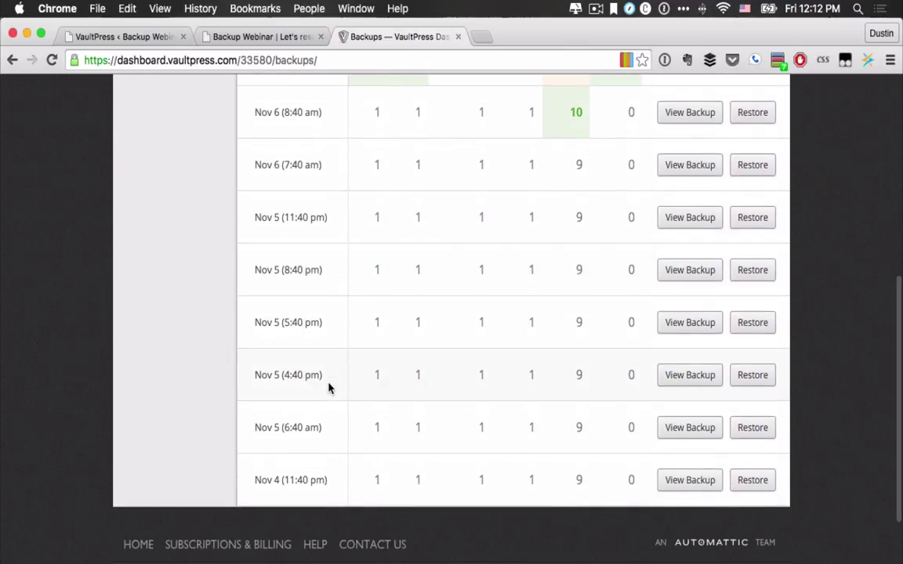
scroll(329, 407, "up", 3)
scroll(328, 407, "up", 4)
scroll(328, 407, "down", 3)
scroll(329, 407, "down", 2)
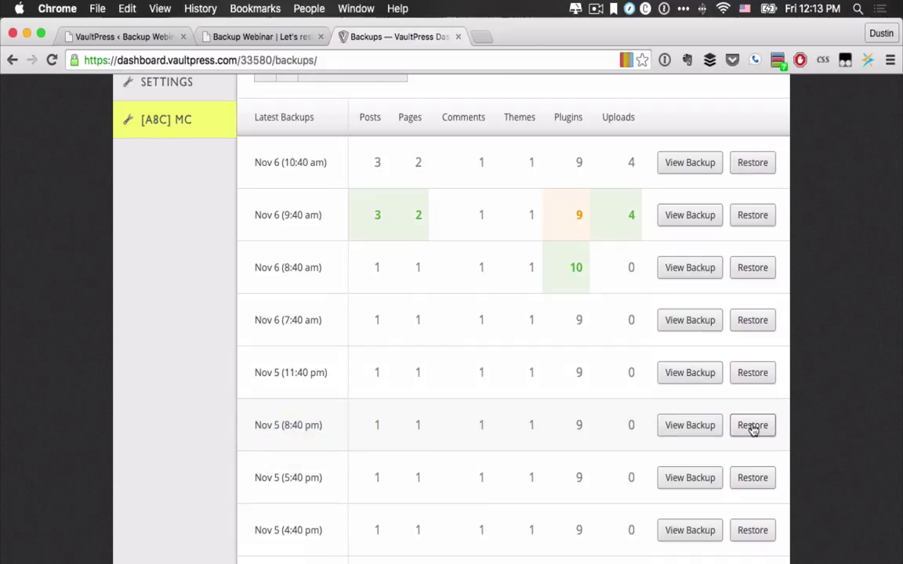
Step: Open the Nov 5 (8:40 pm) backup's contents and expand its wp-content folder
left_click(688, 427)
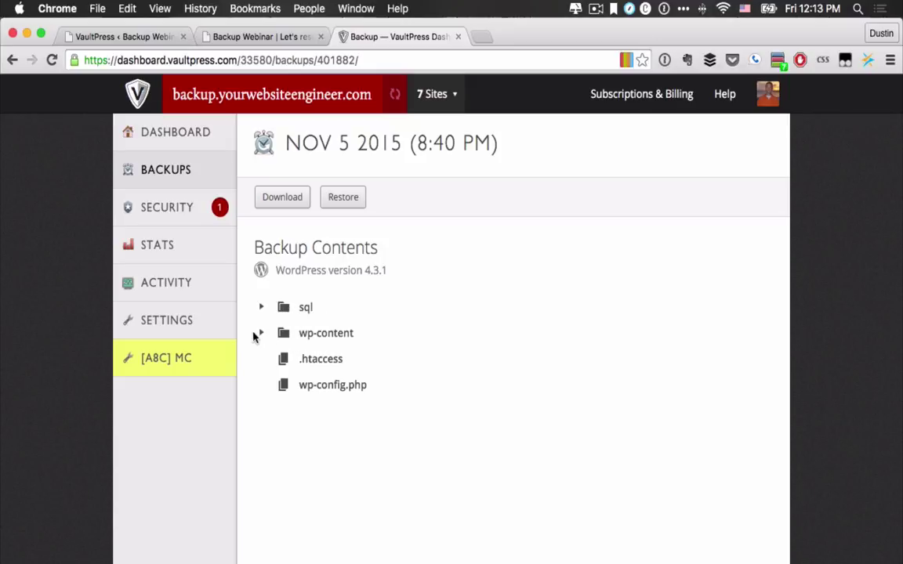
left_click(262, 335)
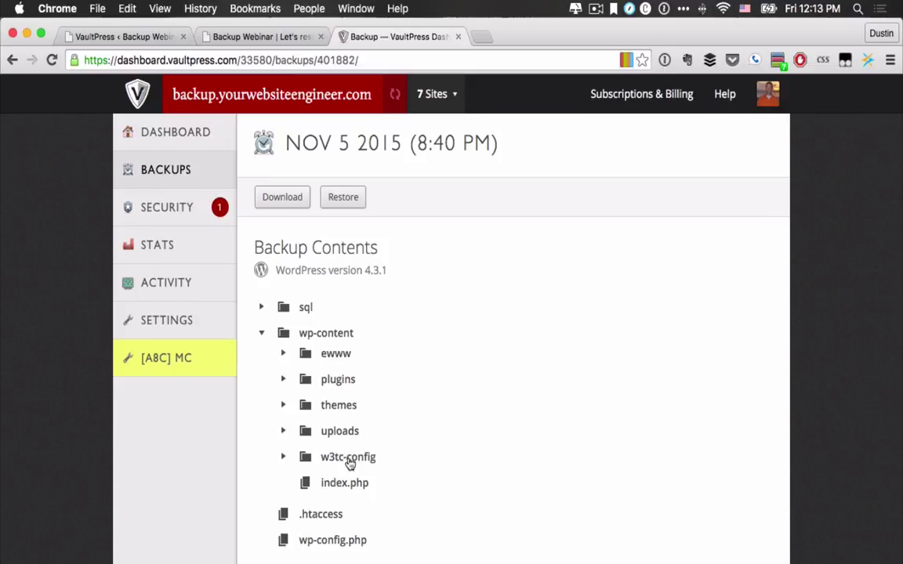
scroll(352, 459, "down", 3)
scroll(313, 372, "up", 2)
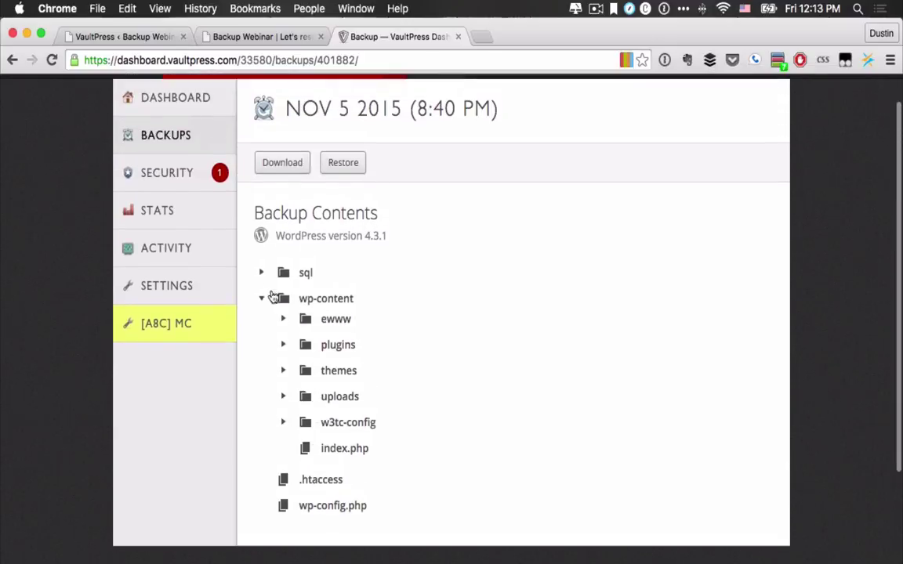
Step: Expand the sql folder, view the vfn_posts table details, then collapse the sql list
left_click(258, 274)
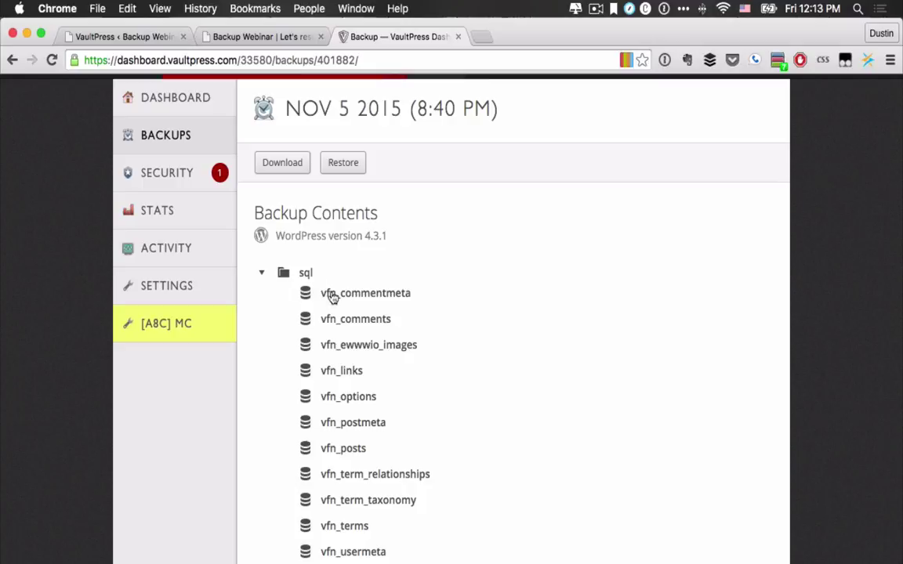
scroll(359, 298, "down", 2)
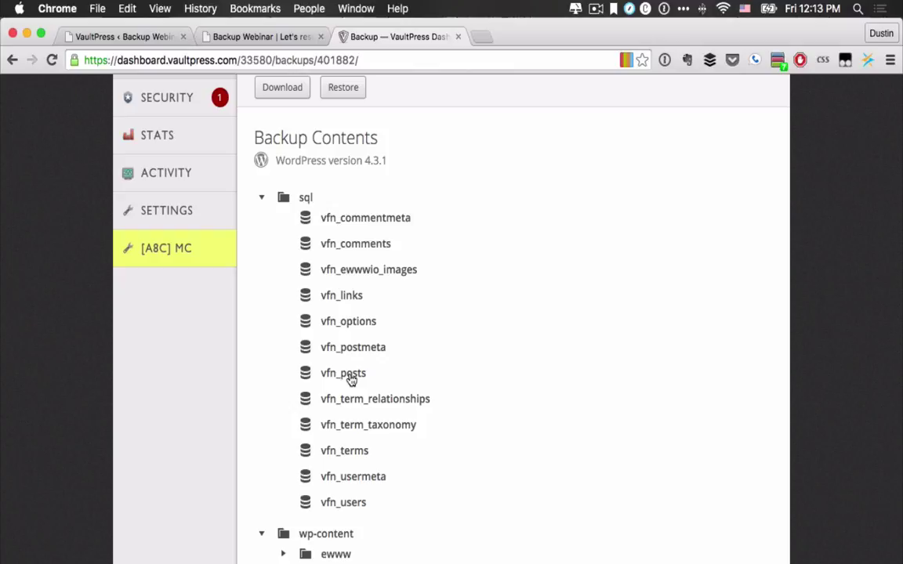
left_click(343, 378)
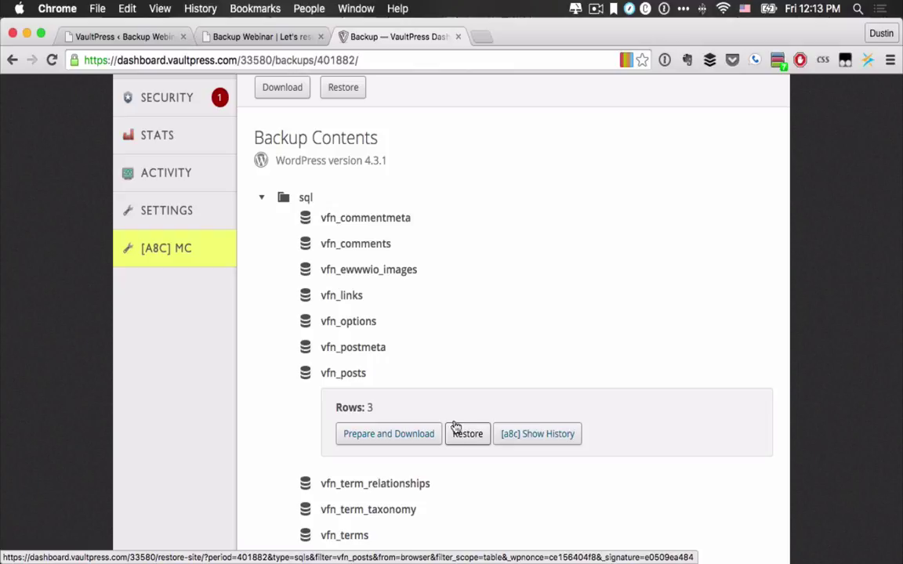
left_click(261, 197)
scroll(264, 200, "up", 2)
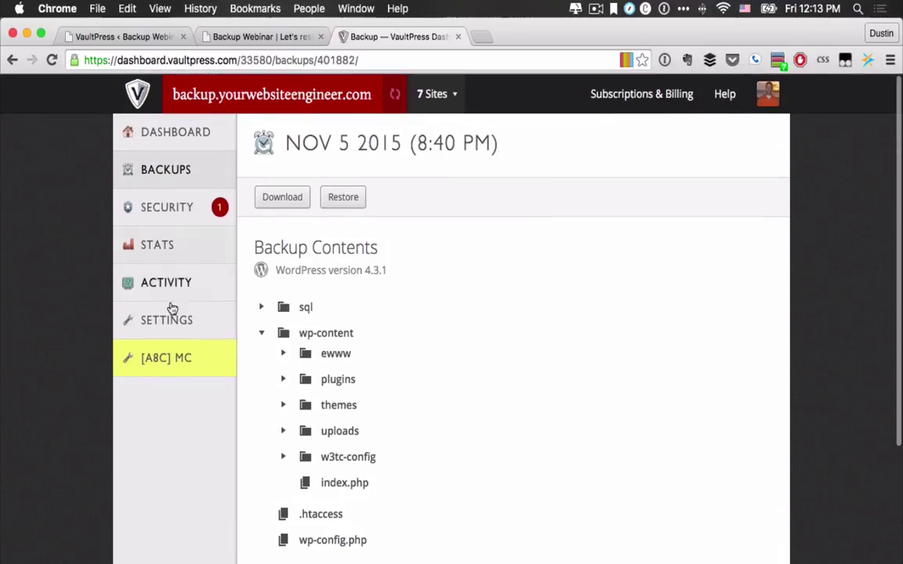
Step: Back in the Backups list, start a restore of the Nov 5 (11:40 pm) backup
left_click(181, 170)
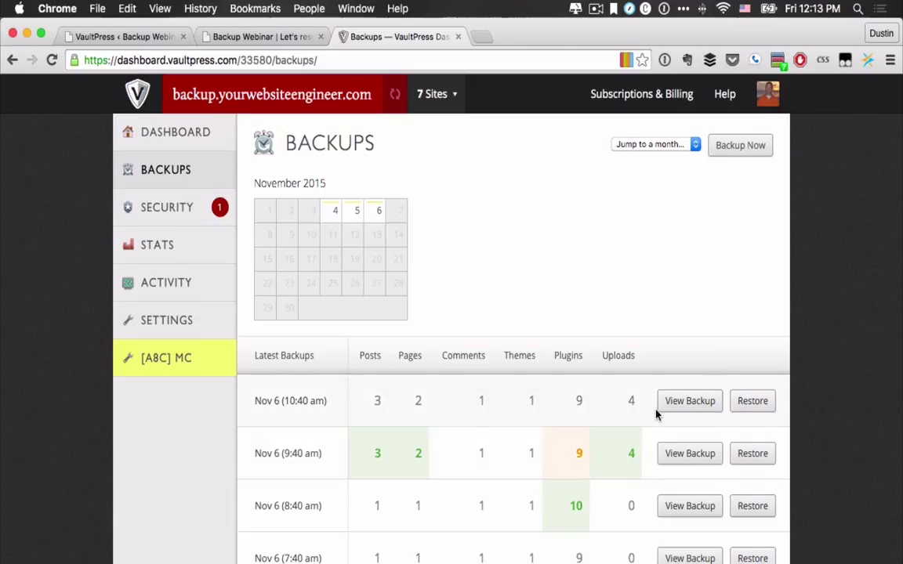
scroll(655, 413, "down", 3)
left_click(754, 444)
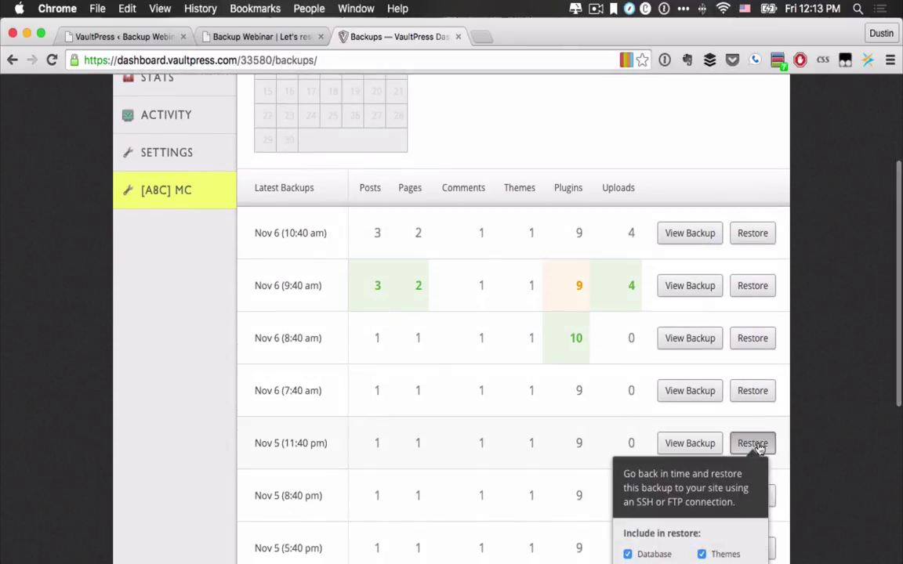
scroll(758, 445, "down", 2)
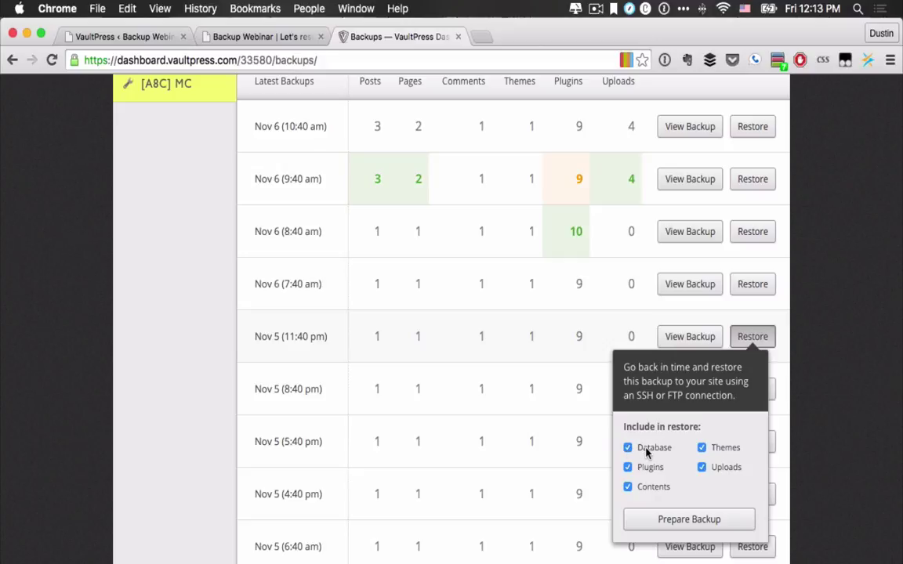
Step: Exclude Plugins, Contents, Uploads and Themes, and prepare the database-only restore
left_click(628, 468)
left_click(628, 487)
left_click(702, 468)
left_click(702, 448)
left_click(688, 522)
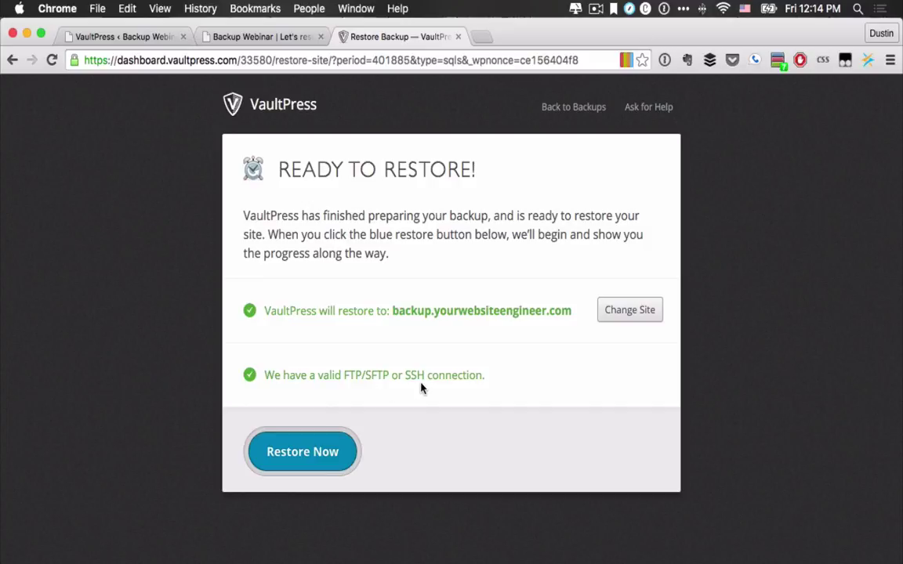
Step: Start the database restore with Restore Now, then switch to the live site tab
left_click(307, 451)
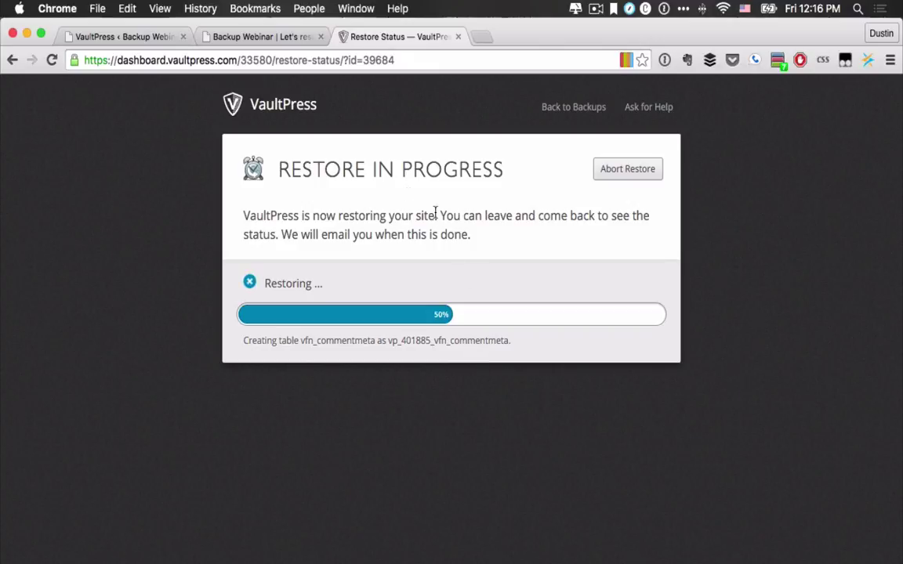
left_click(231, 37)
Step: Reload the live site twice between Restore Status checks, ending on the WP Admin VaultPress page
left_click(49, 60)
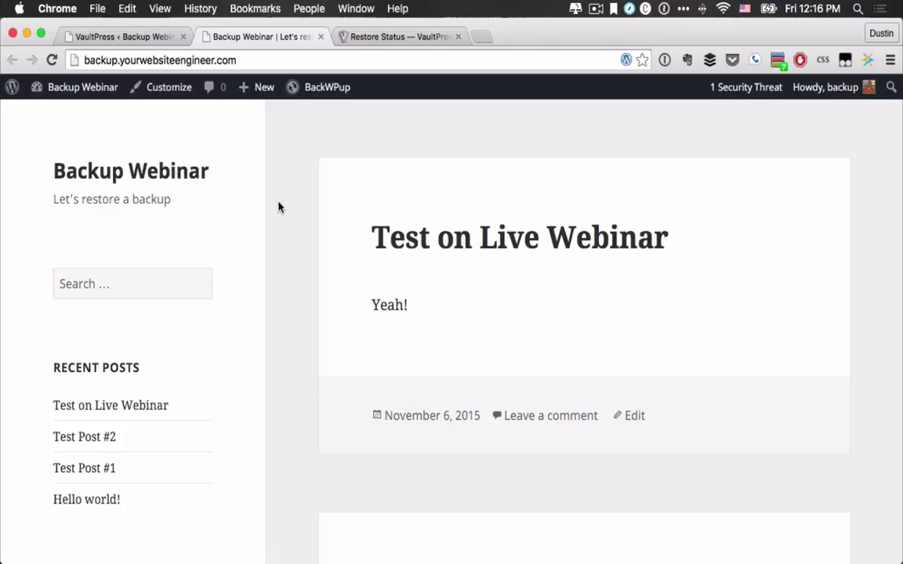
left_click(355, 34)
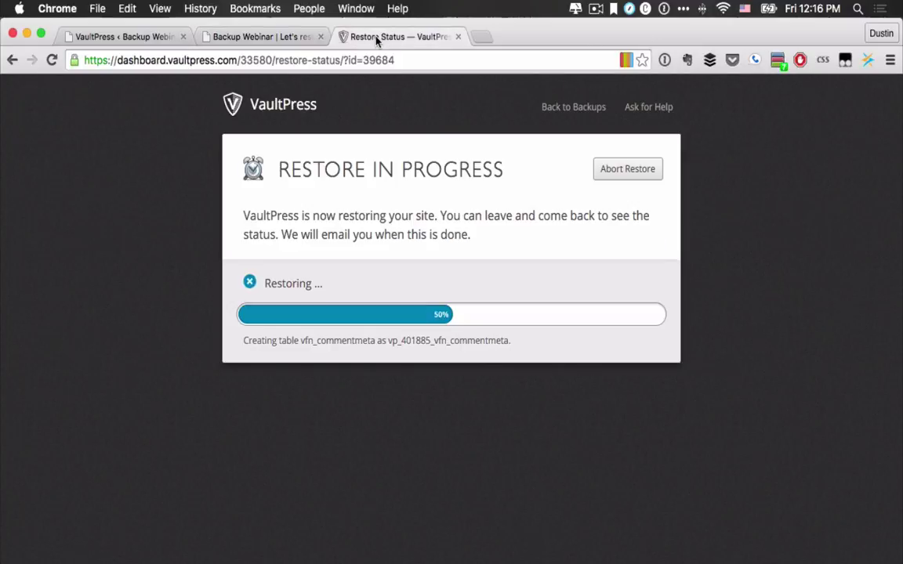
left_click(284, 38)
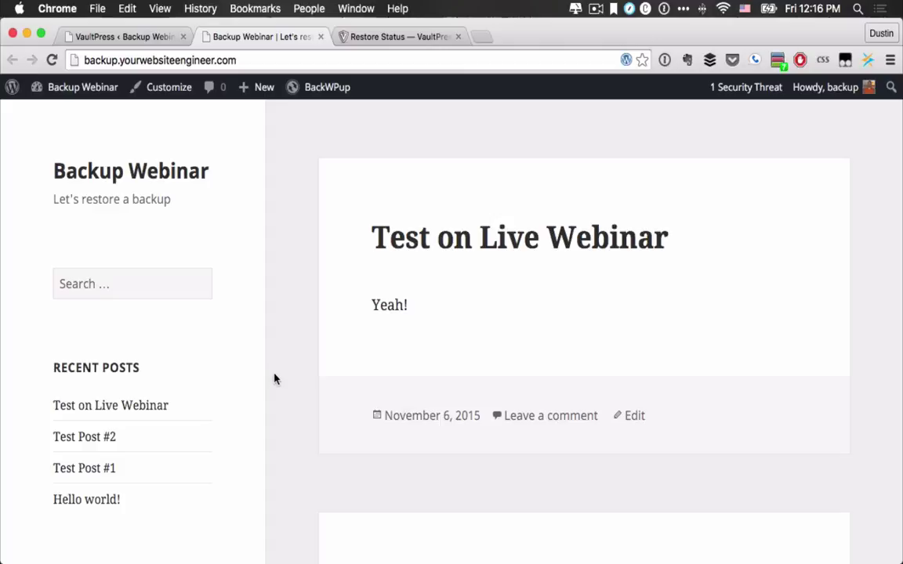
left_click(52, 60)
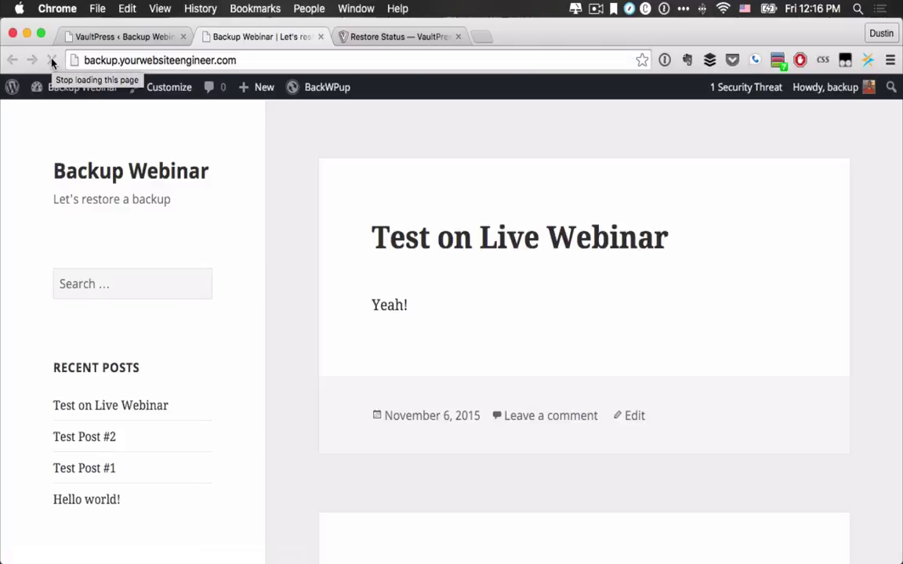
left_click(395, 37)
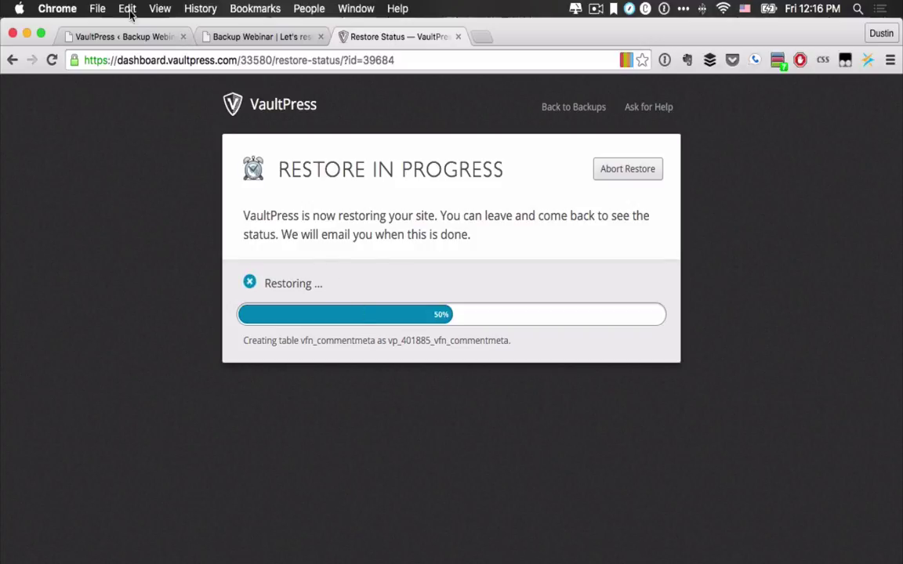
left_click(127, 36)
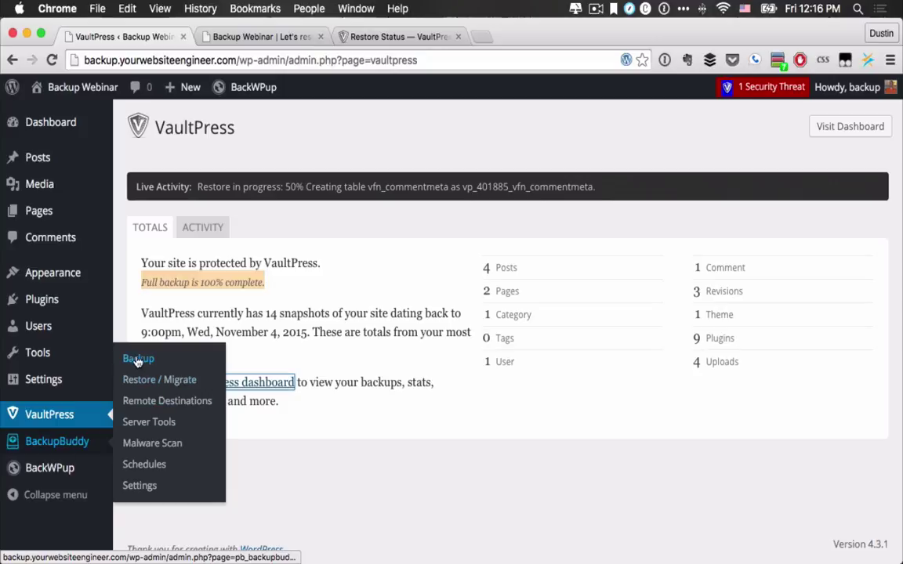
Step: View BackupBuddy's local backups, then confirm the VaultPress restore is still at 50% on vfn_commentmeta
left_click(138, 359)
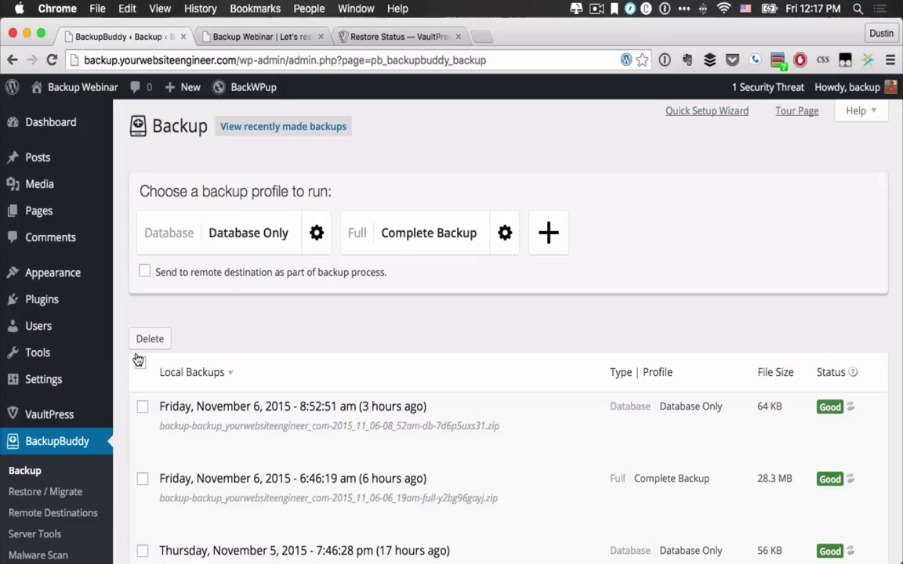
left_click(353, 38)
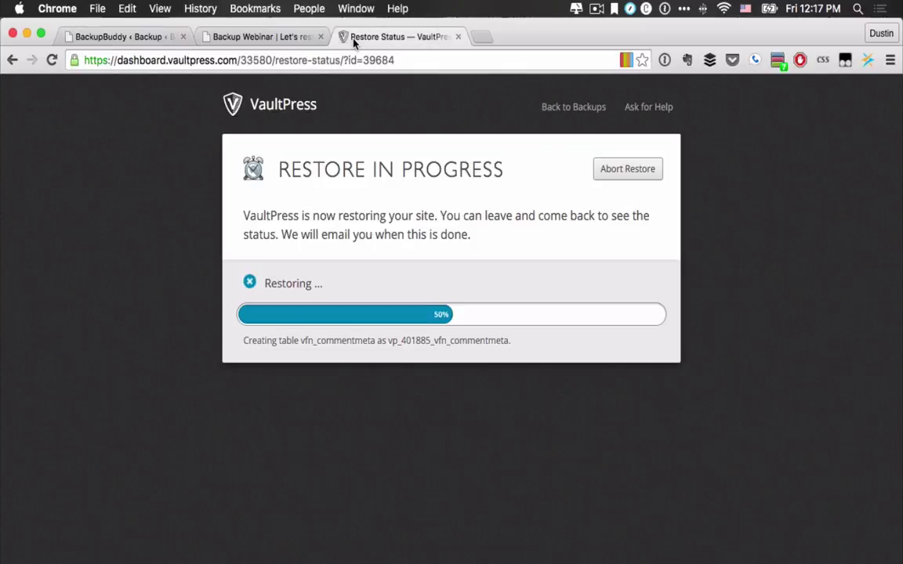
Step: Return to BackupBuddy's Backup page showing the backup profiles and local backups list
left_click(130, 38)
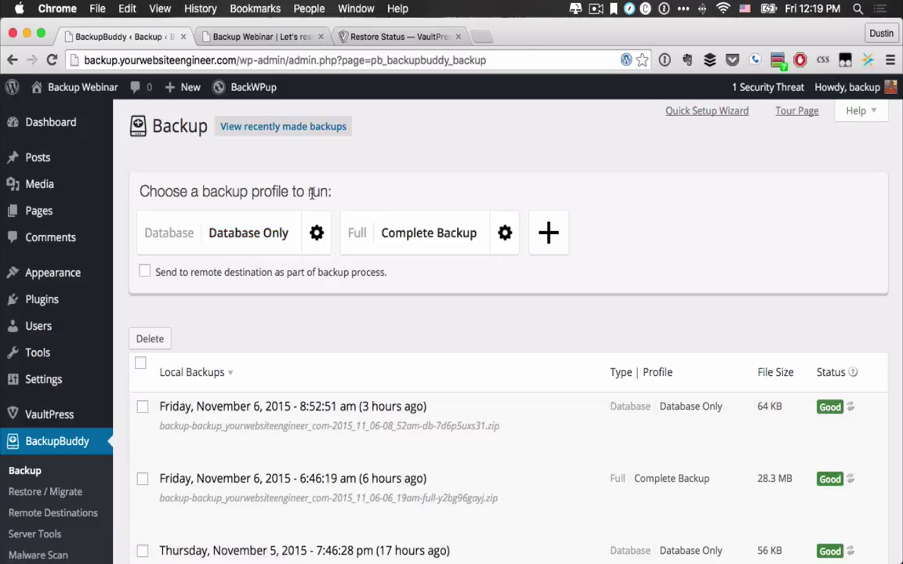
Step: Try a Database Only backup, review and close its profile settings, then start a Complete Backup
left_click(266, 239)
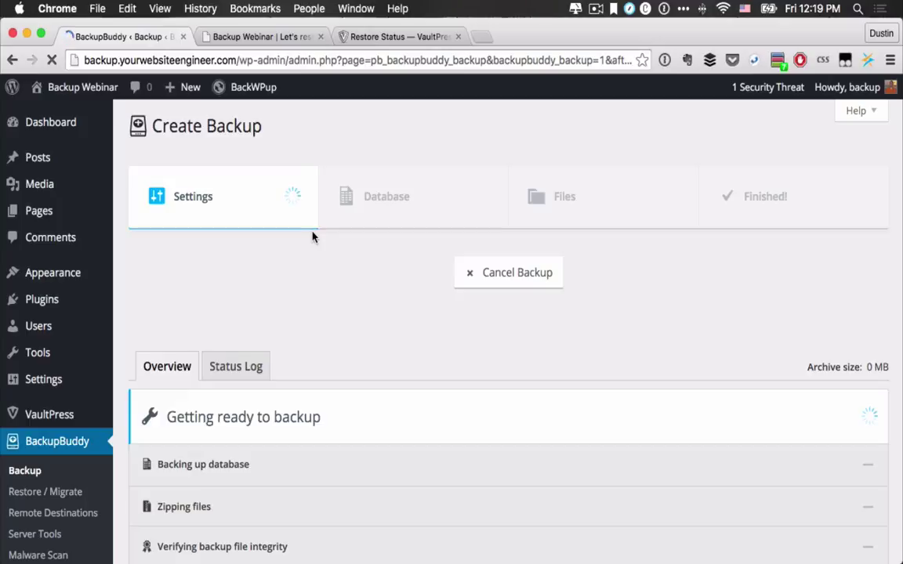
left_click(13, 60)
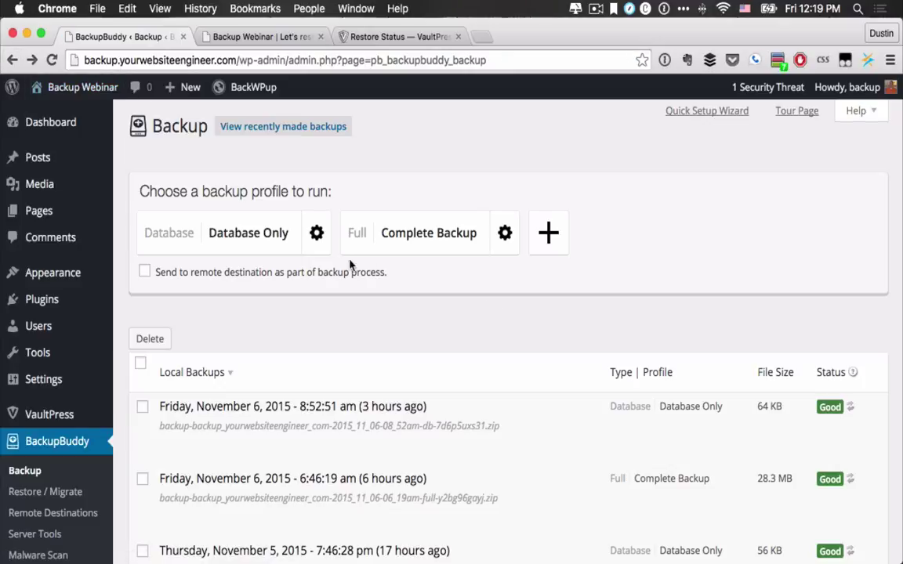
left_click(317, 234)
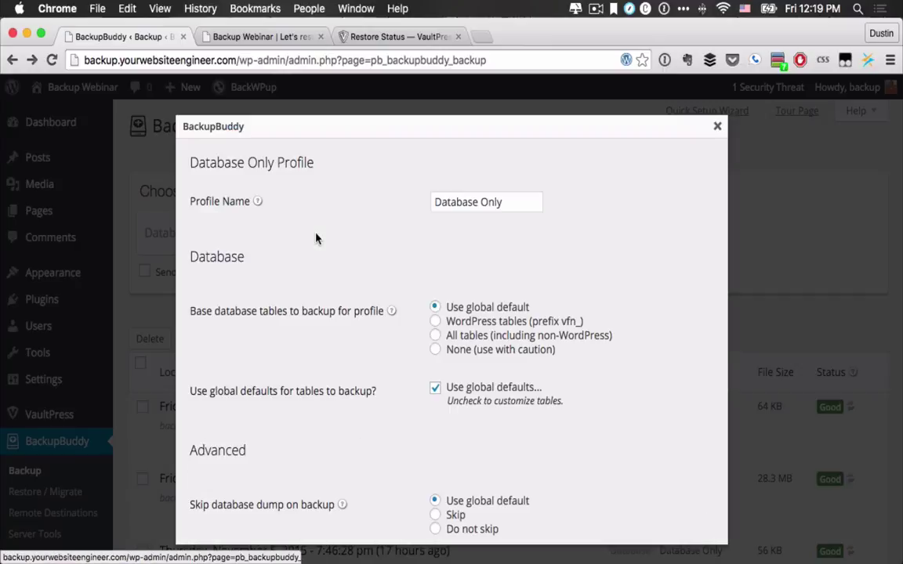
scroll(433, 397, "down", 4)
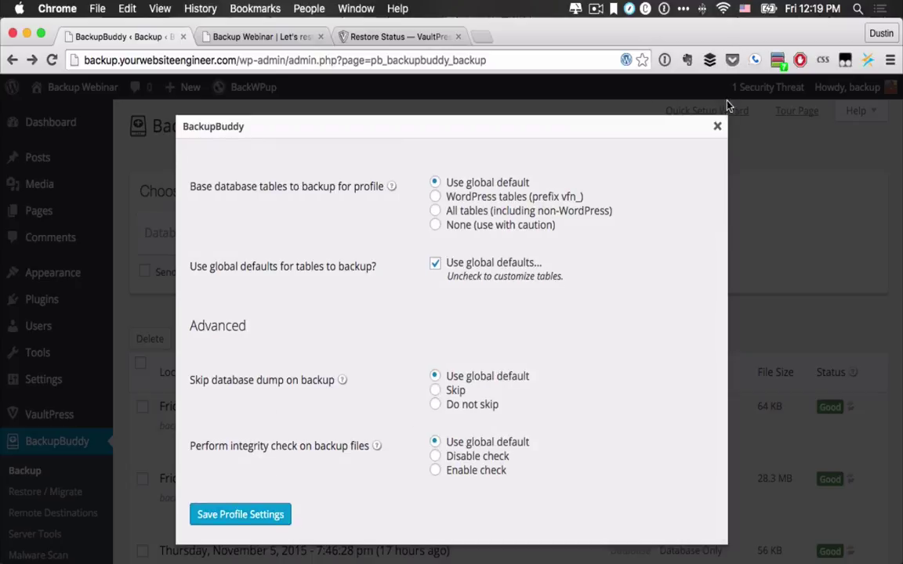
left_click(718, 126)
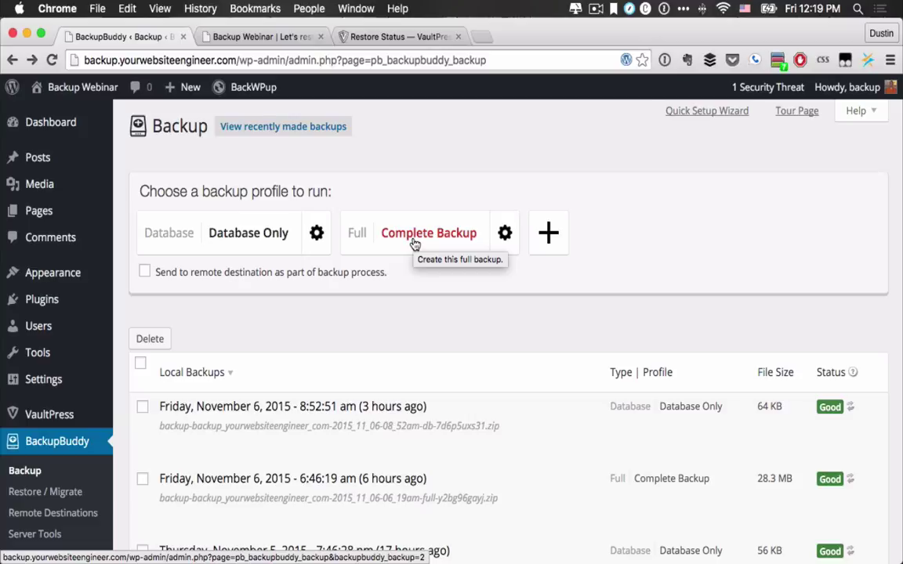
left_click(414, 245)
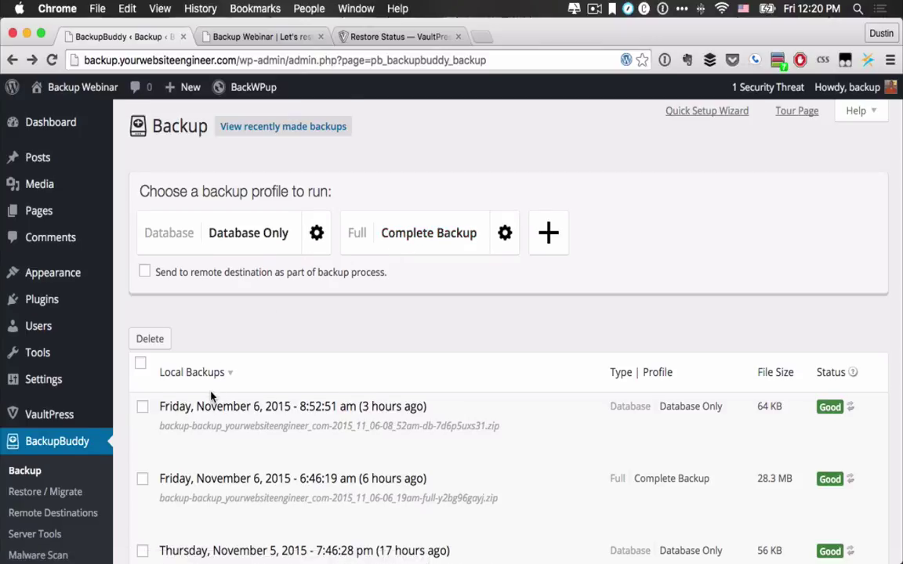
scroll(212, 398, "down", 3)
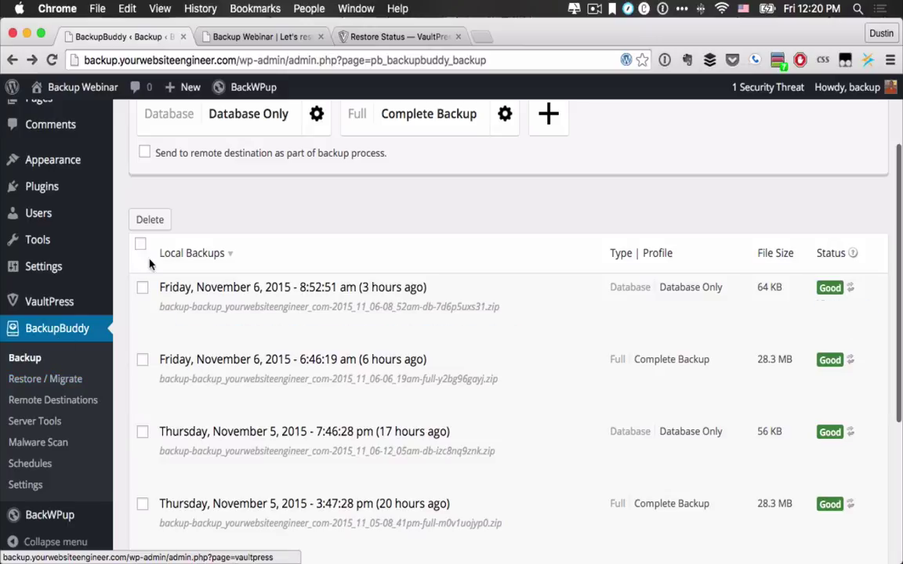
scroll(221, 276, "up", 1)
scroll(221, 276, "up", 2)
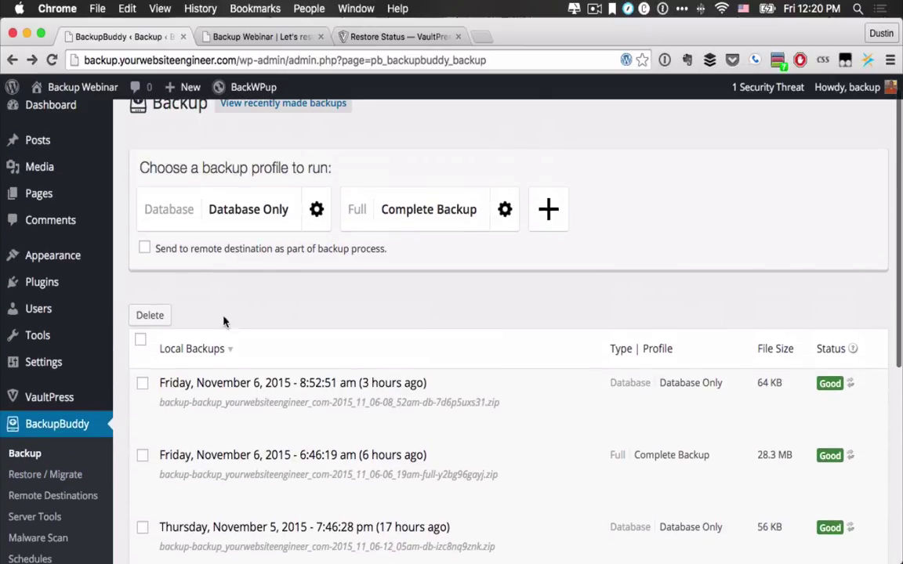
mouse_move(239, 388)
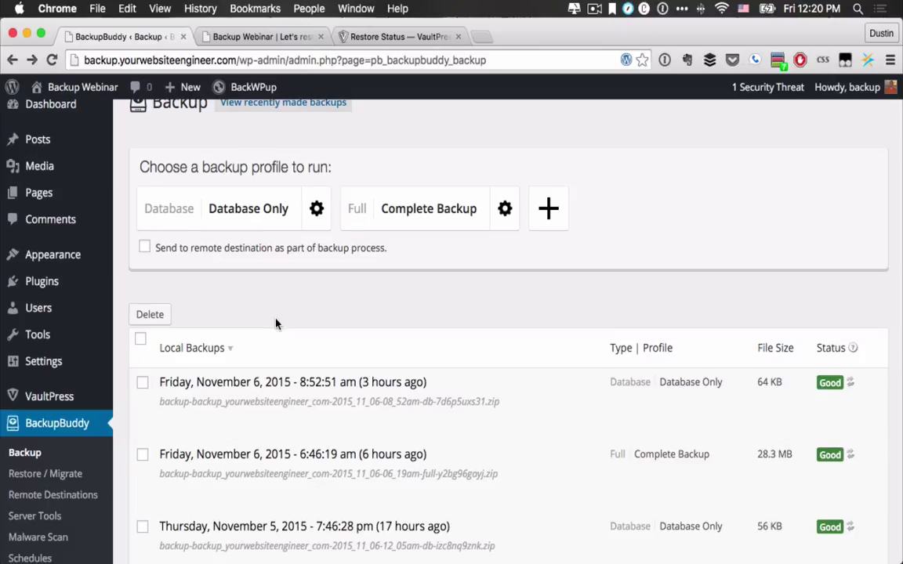
scroll(276, 324, "down", 2)
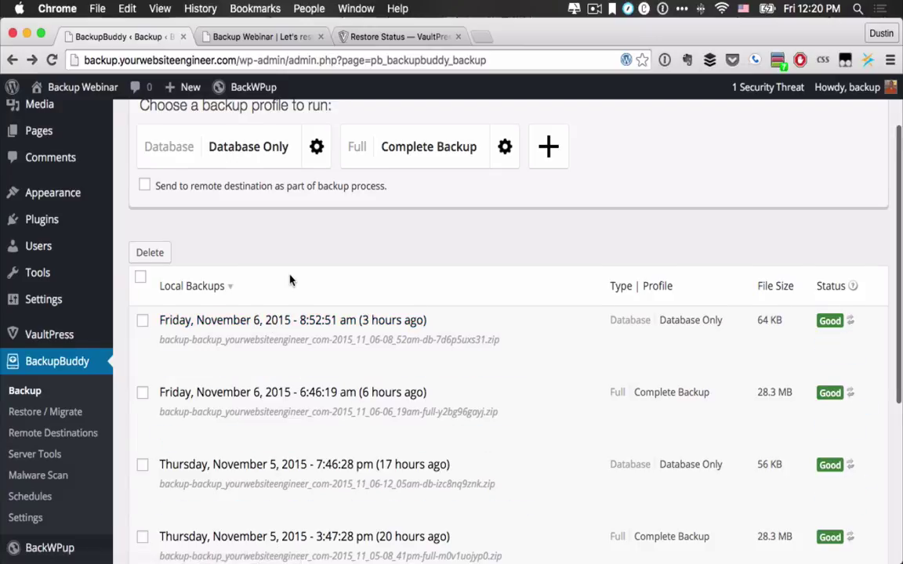
scroll(293, 282, "up", 1)
scroll(258, 368, "down", 10)
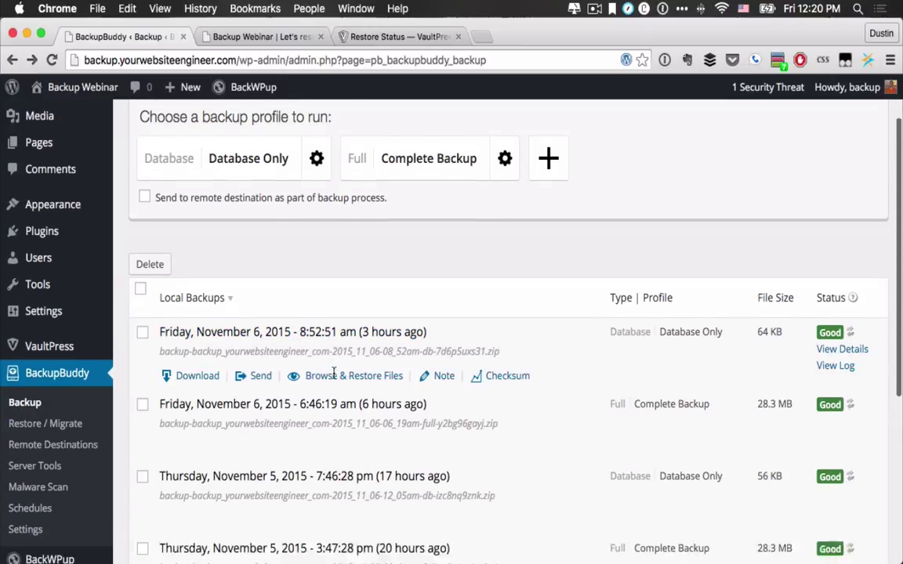
scroll(368, 337, "up", 6)
scroll(370, 330, "up", 1)
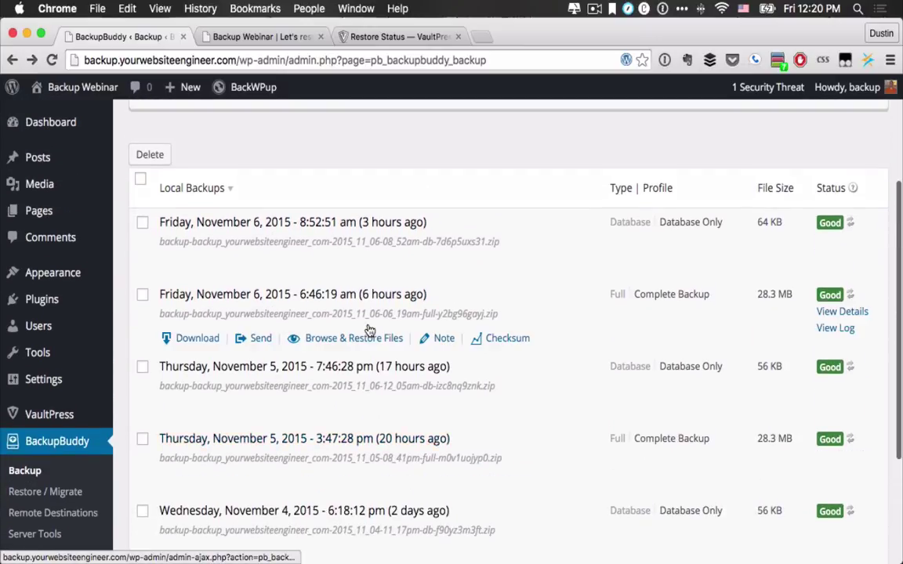
scroll(523, 527, "down", 4)
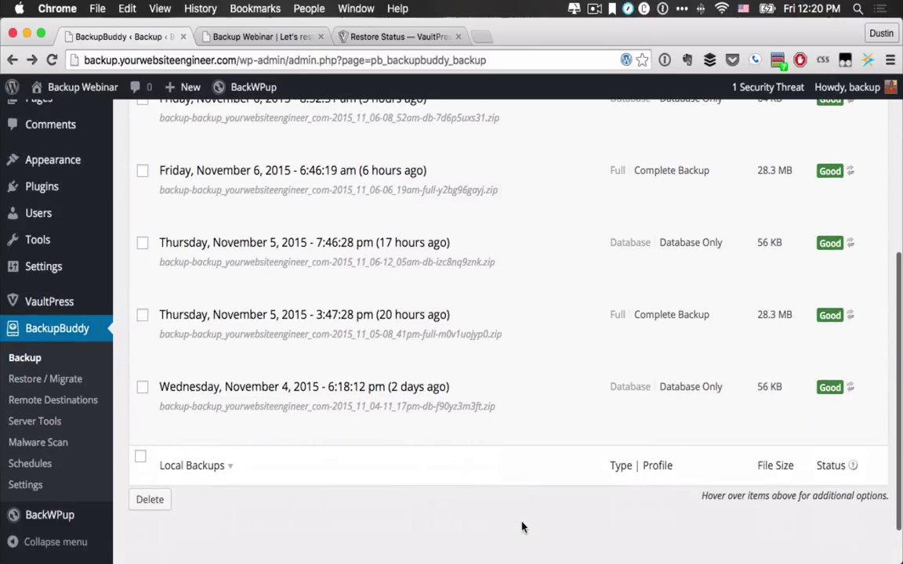
scroll(550, 328, "up", 3)
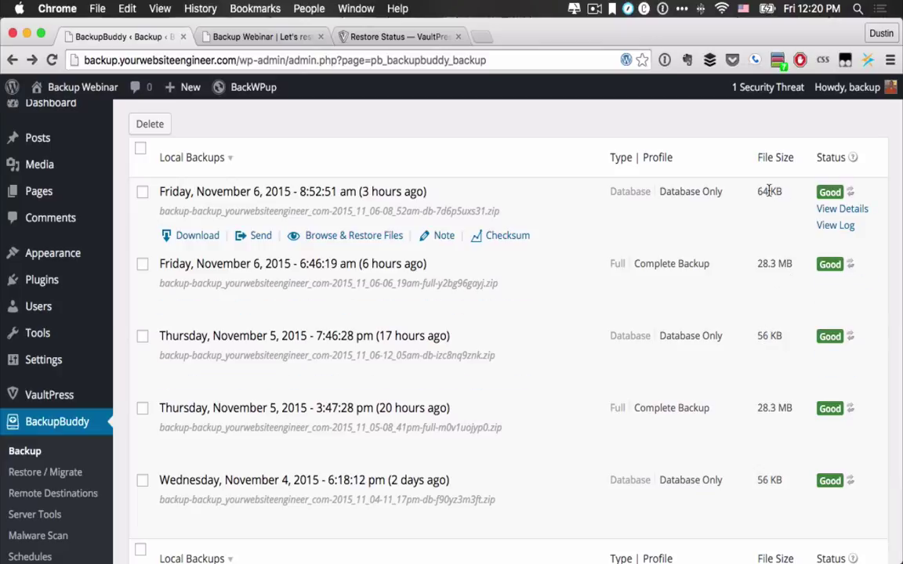
scroll(587, 477, "down", 3)
scroll(567, 478, "up", 1)
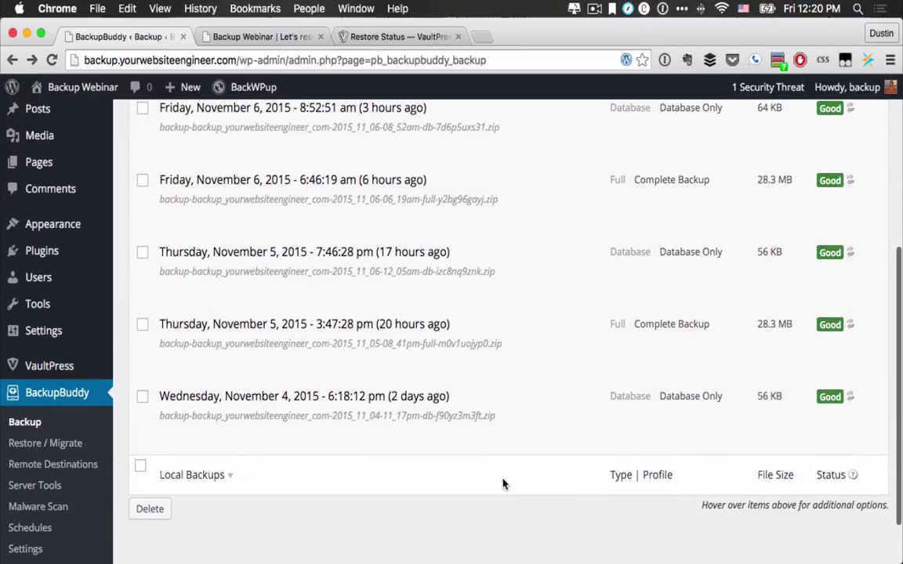
left_click(22, 527)
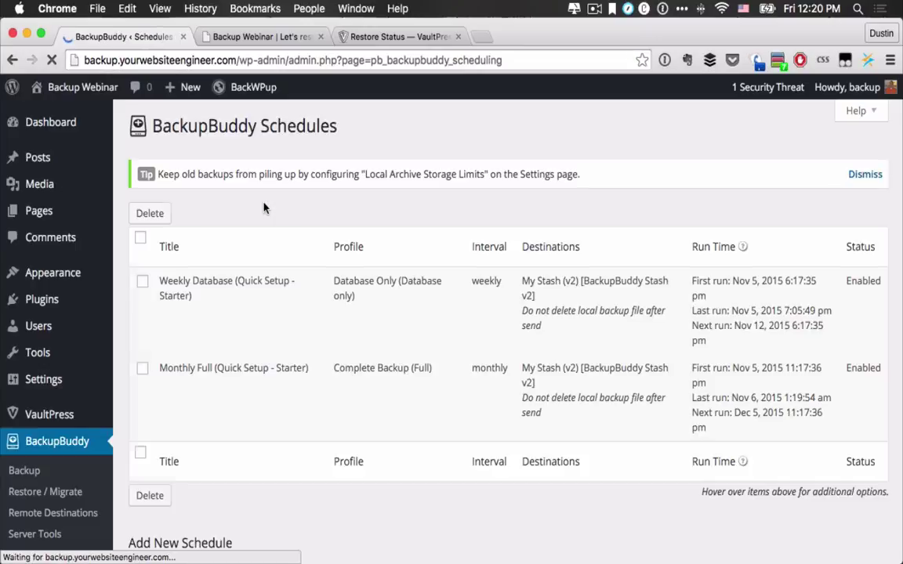
Step: Check the VaultPress restore and Backup Webinar front page, then return to BackupBuddy Schedules
mouse_move(259, 288)
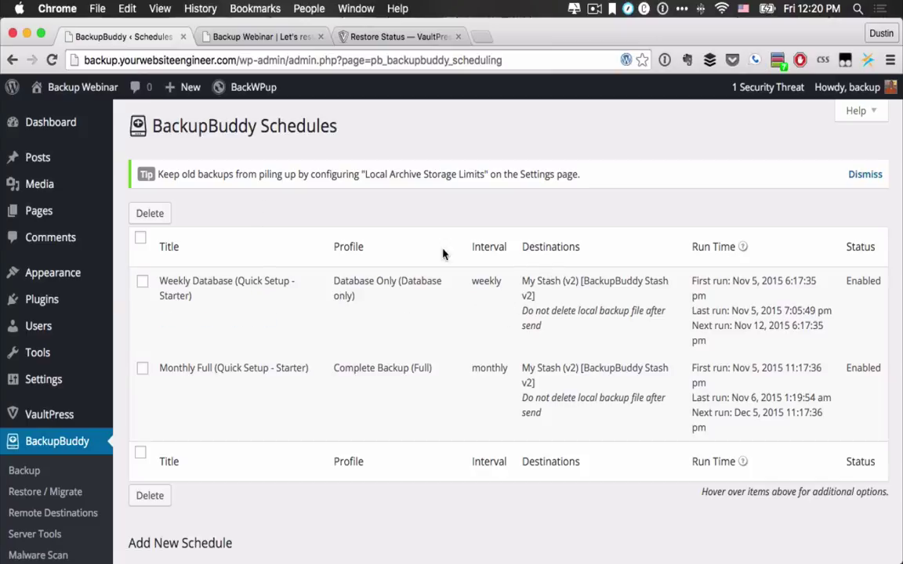
mouse_move(210, 281)
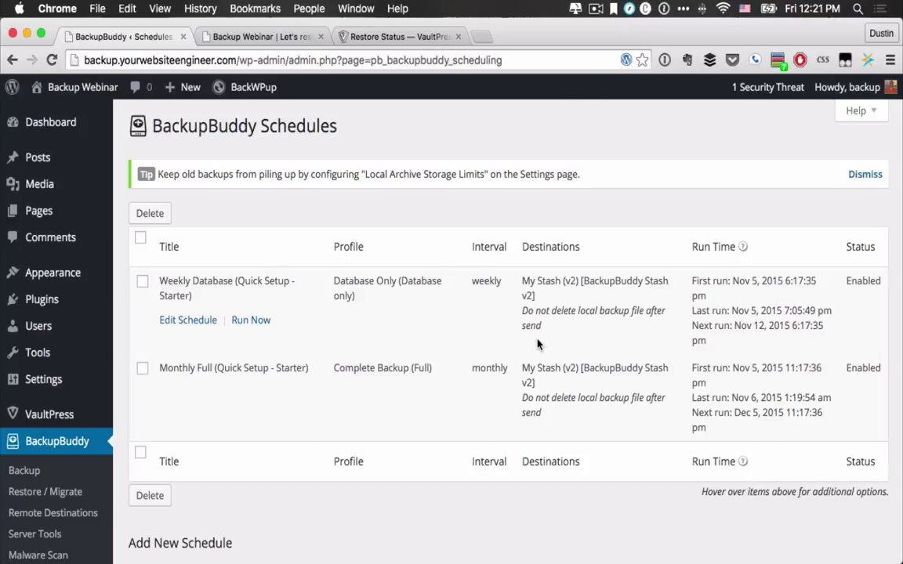
mouse_move(413, 365)
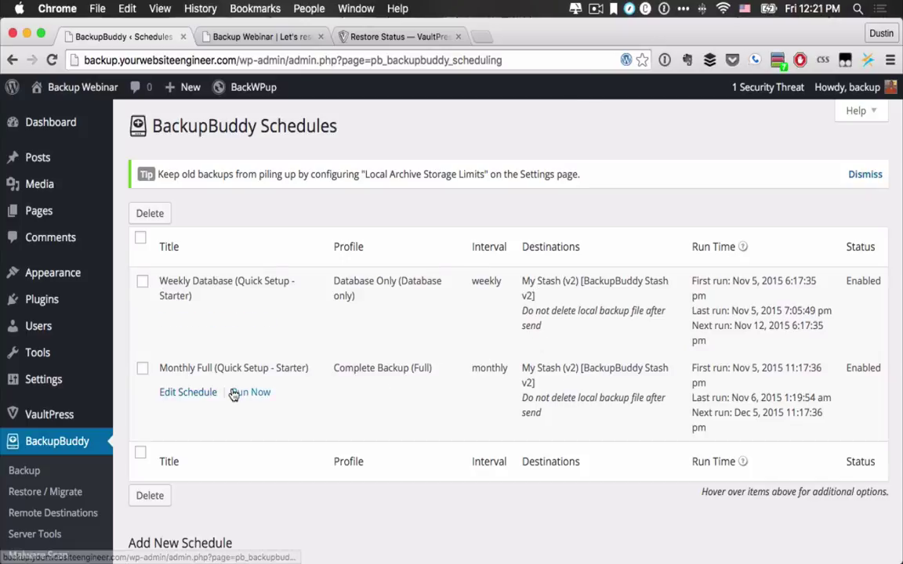
mouse_move(601, 332)
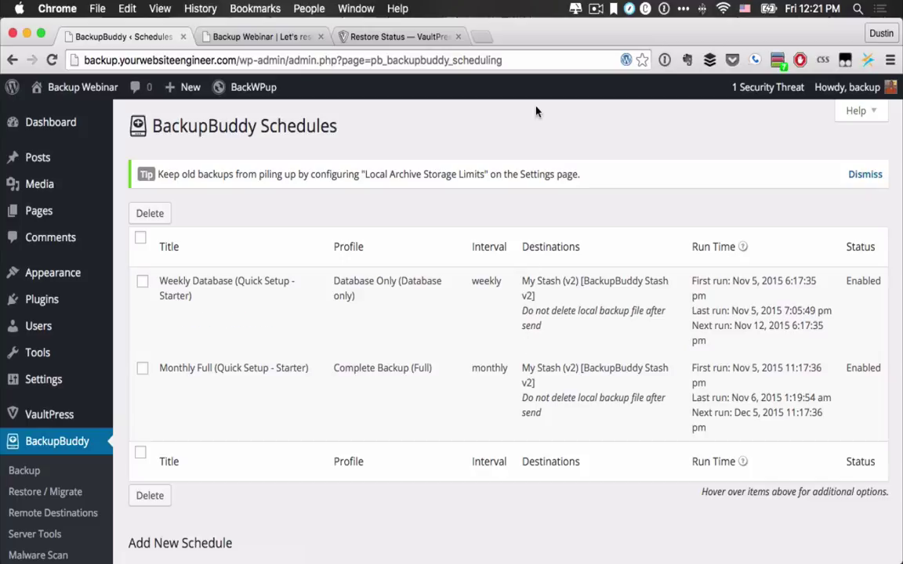
left_click(362, 38)
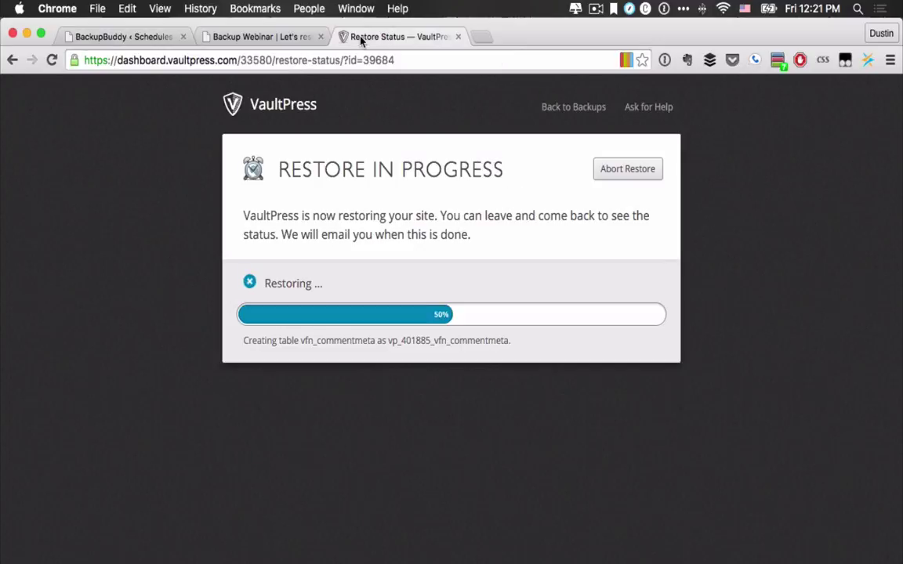
left_click(271, 37)
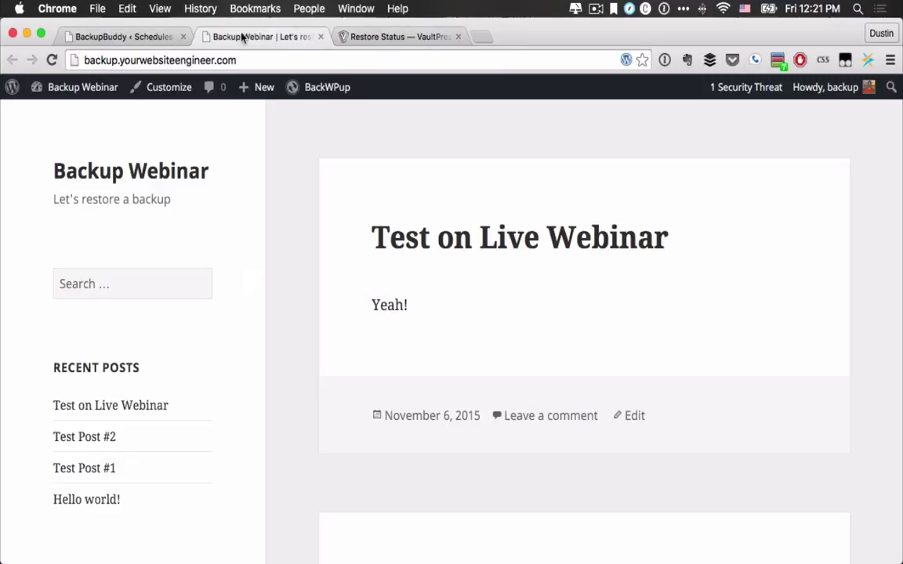
left_click(155, 36)
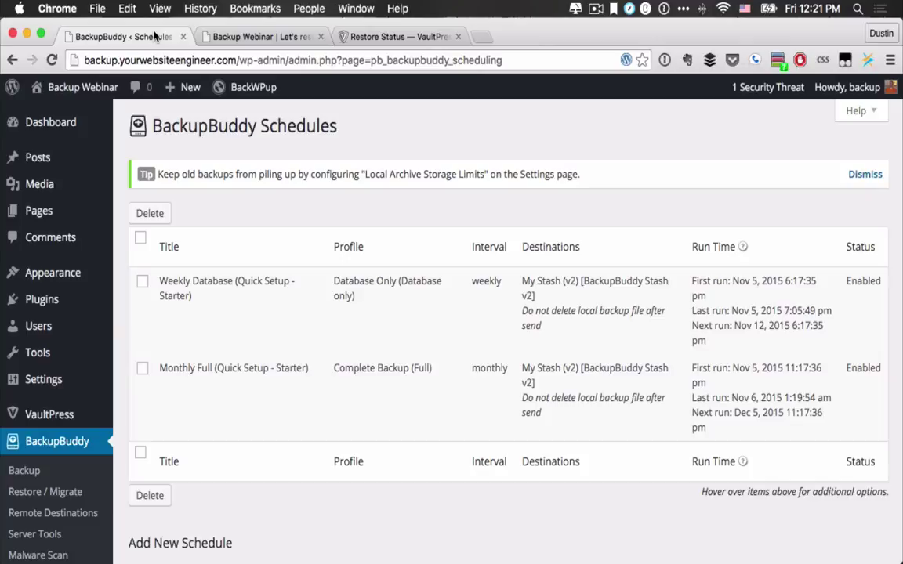
Step: Load dashboard.vaultpress.com backups in a new tab and find the Nov 5 (11:40 pm) snapshot restoring
left_click(482, 36)
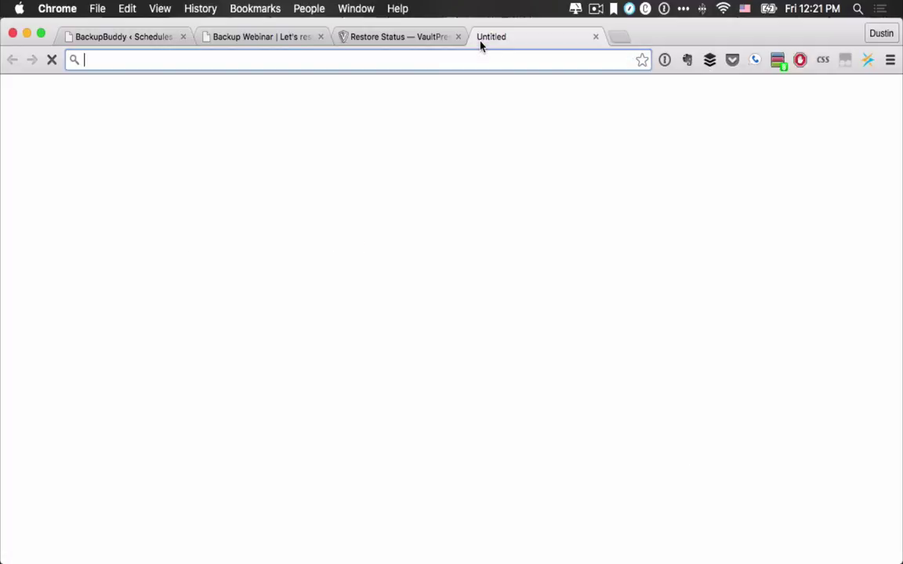
type("vaultpress.com")
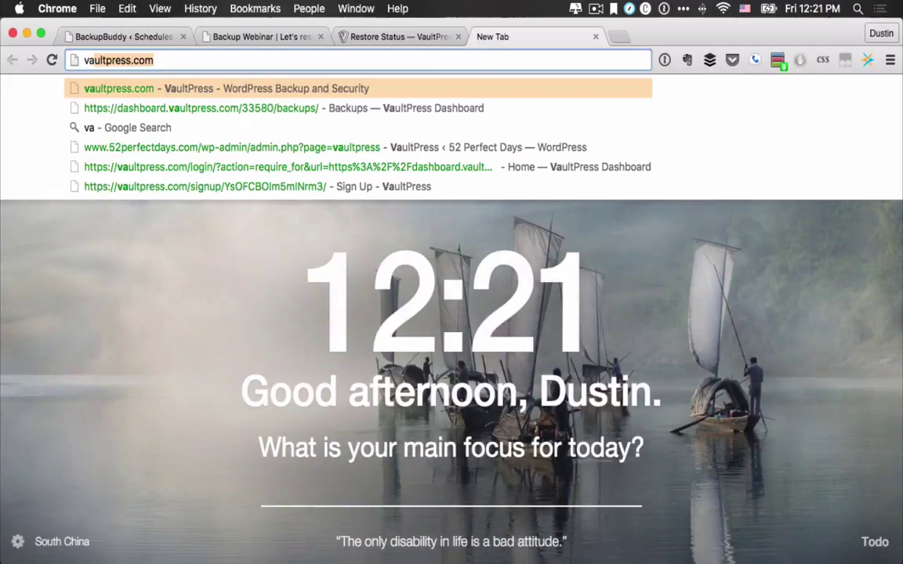
key("Down")
key("Return")
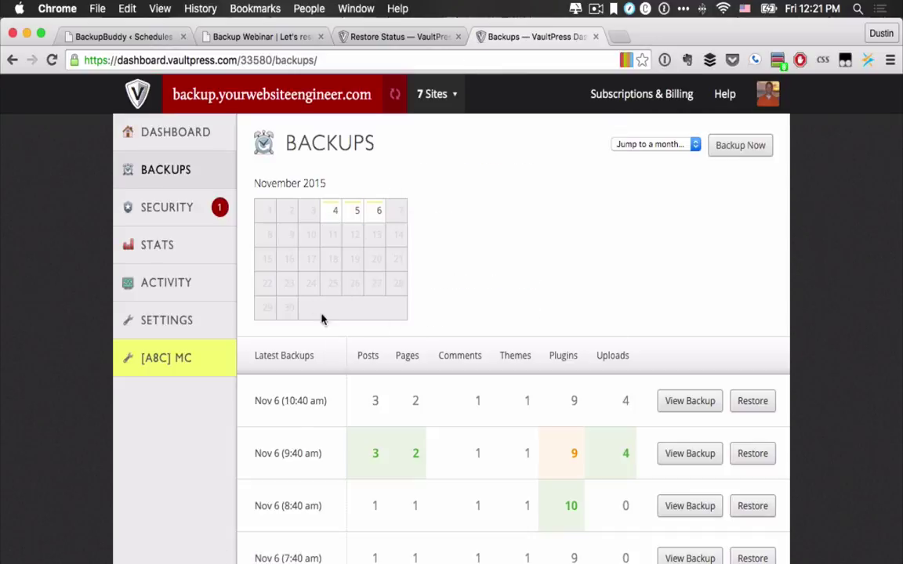
scroll(278, 388, "down", 5)
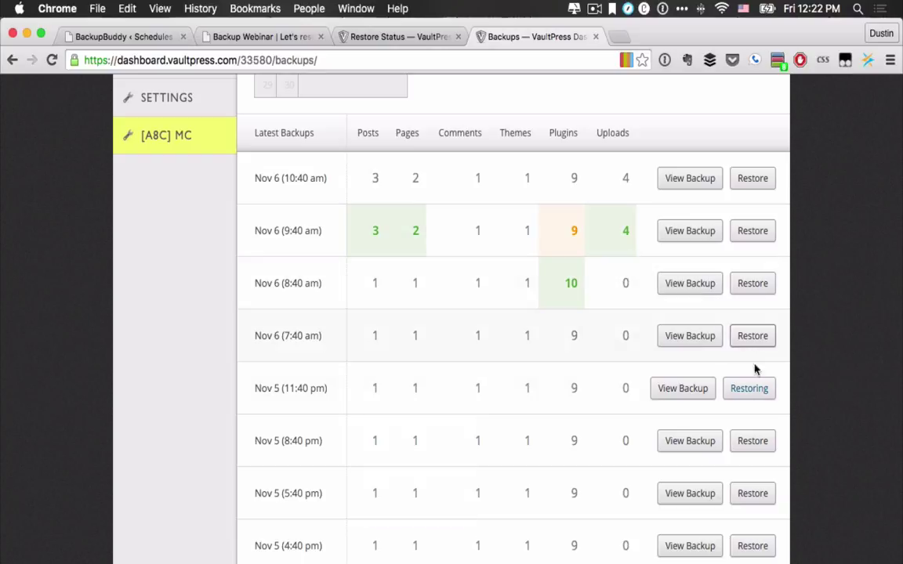
scroll(417, 396, "up", 5)
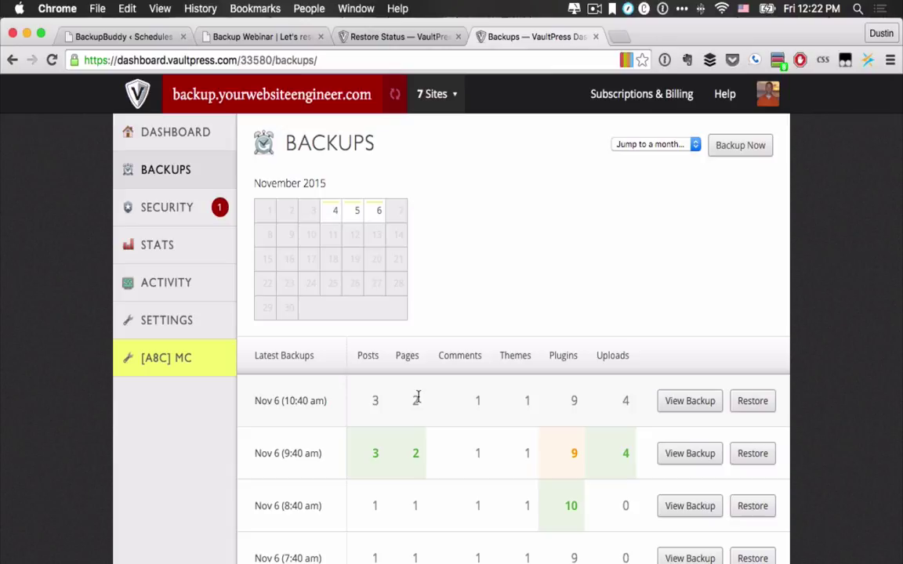
scroll(538, 317, "down", 5)
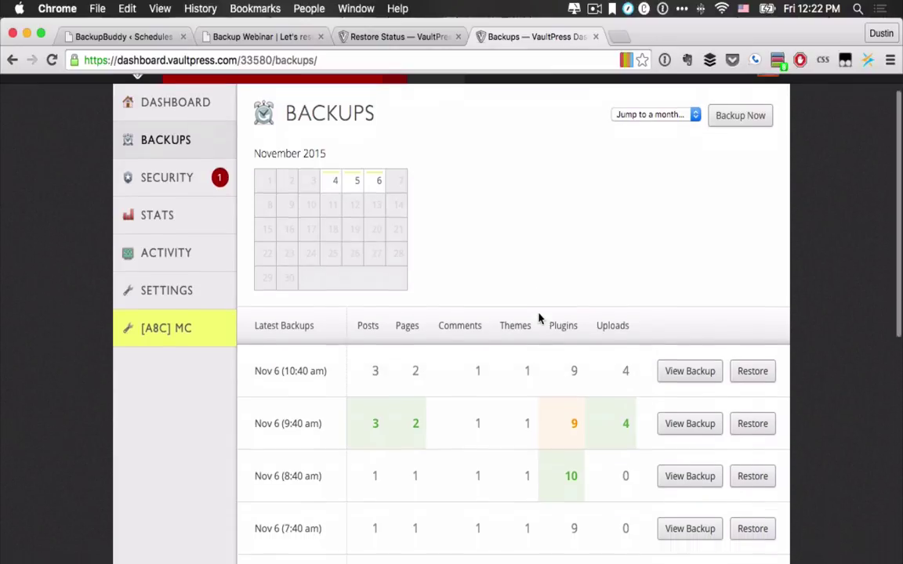
scroll(520, 258, "up", 5)
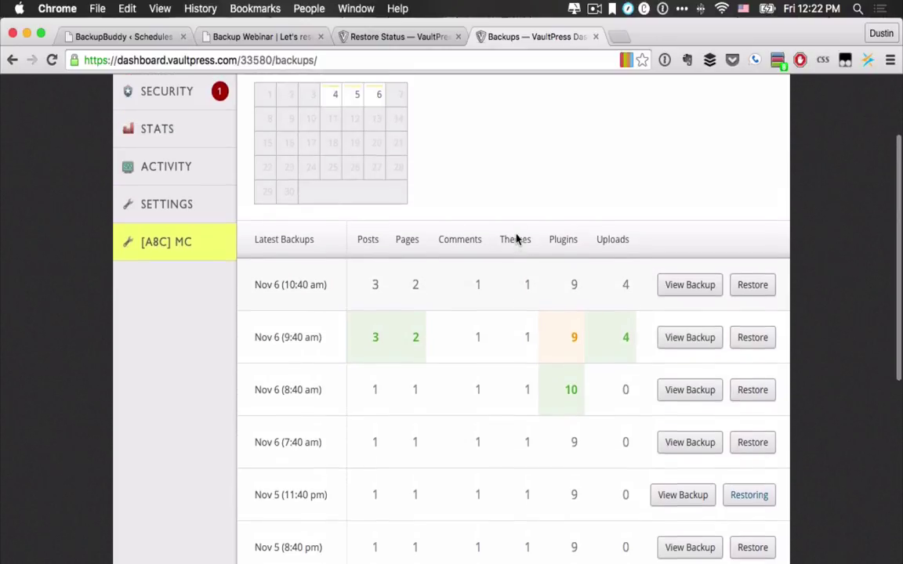
Step: Scroll through BackupBuddy's Schedules page and its Add New Schedule form, then head to Restore / Migrate
left_click(169, 37)
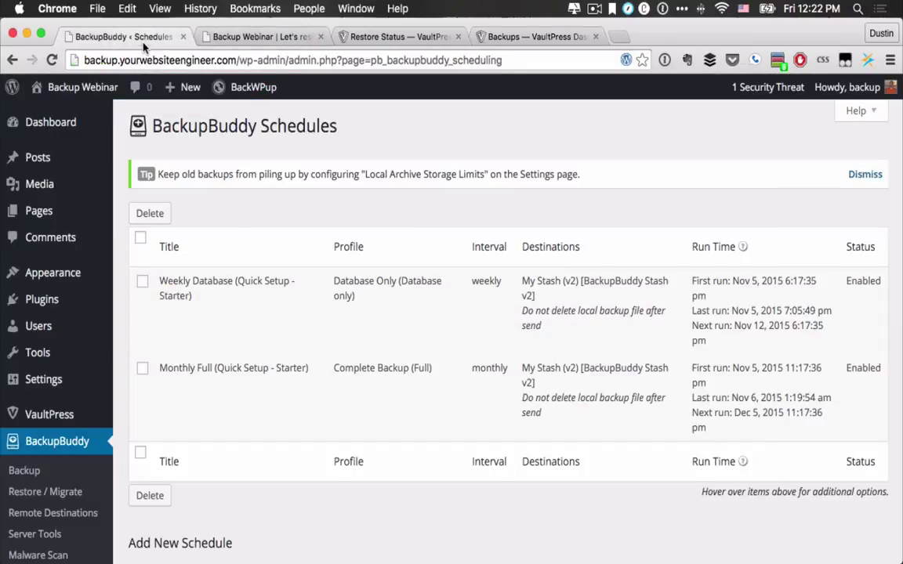
scroll(229, 314, "down", 8)
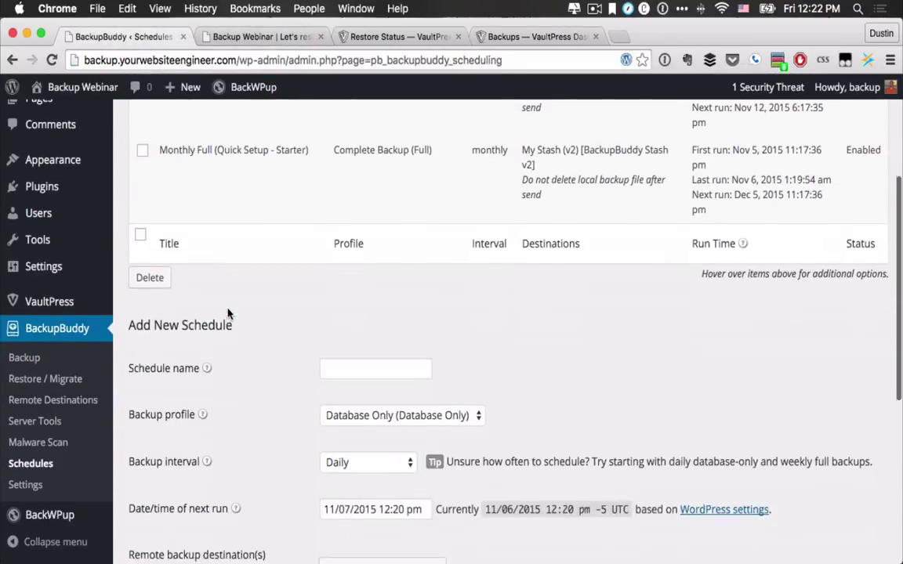
scroll(324, 533, "down", 5)
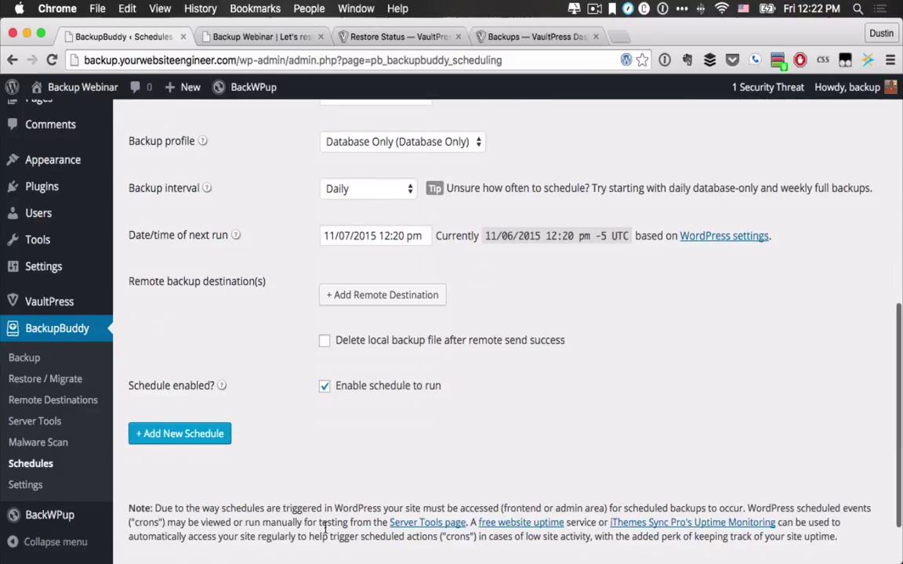
scroll(324, 533, "up", 9)
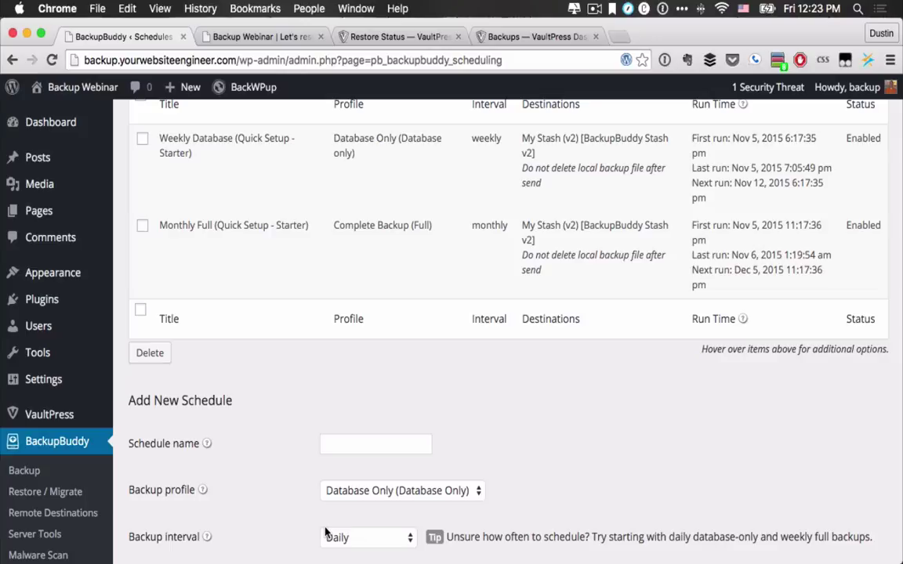
scroll(220, 493, "down", 2)
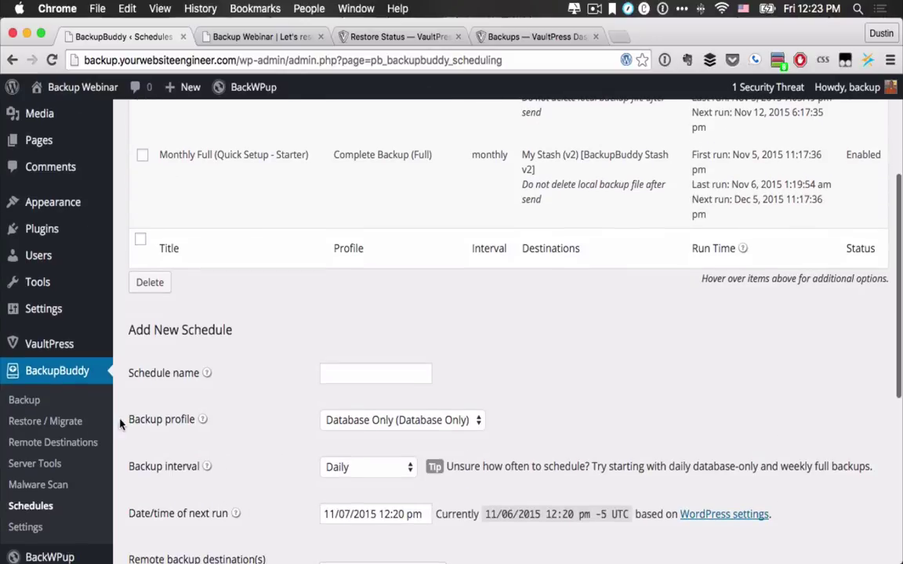
left_click(49, 423)
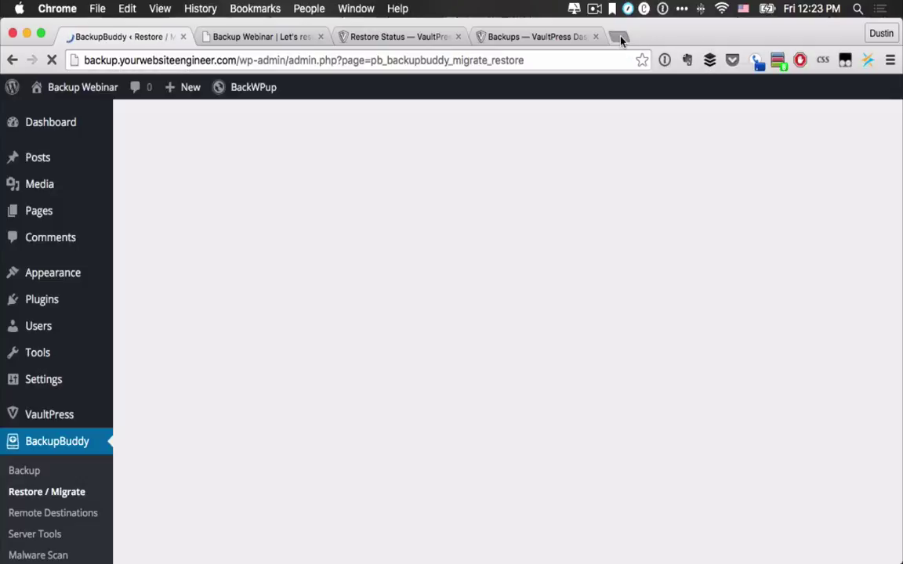
Step: Load restore.yourwebsiteengineer.com in a new tab, then go back to the BackupBuddy tab
left_click(621, 37)
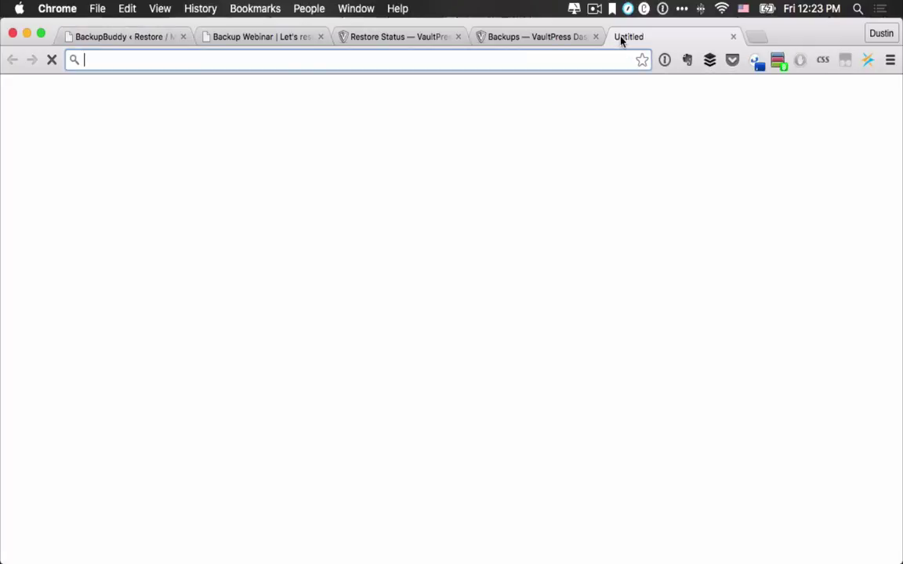
type("restore.yourwebsiteengineer.com")
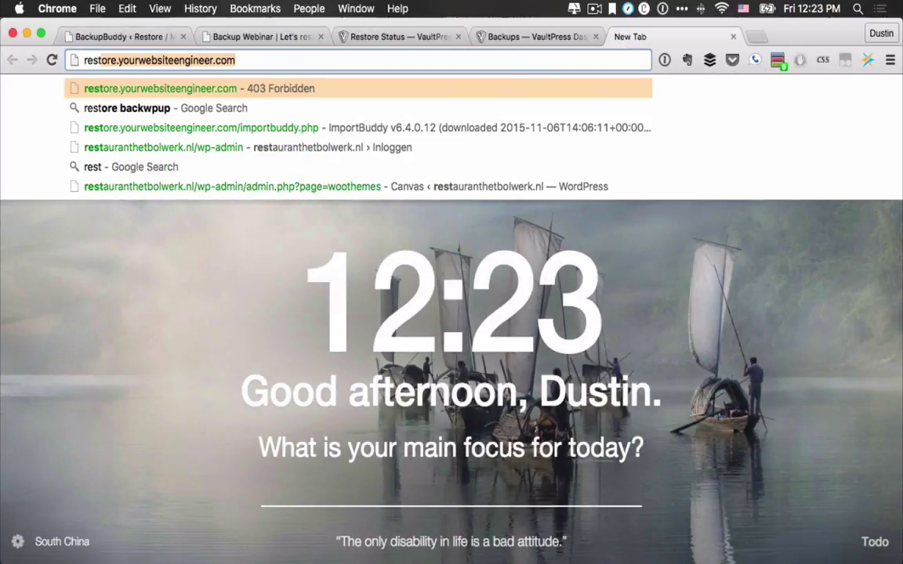
key("Return")
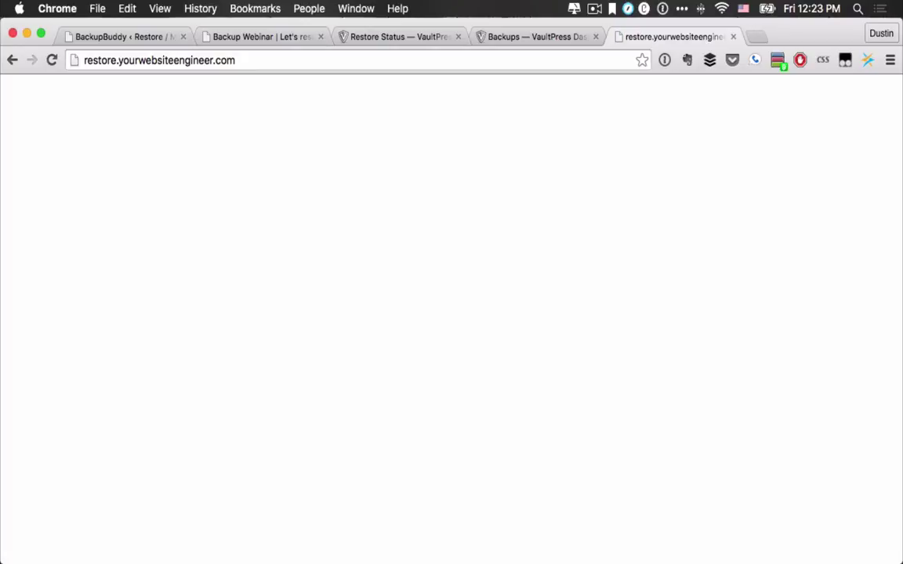
left_click(116, 39)
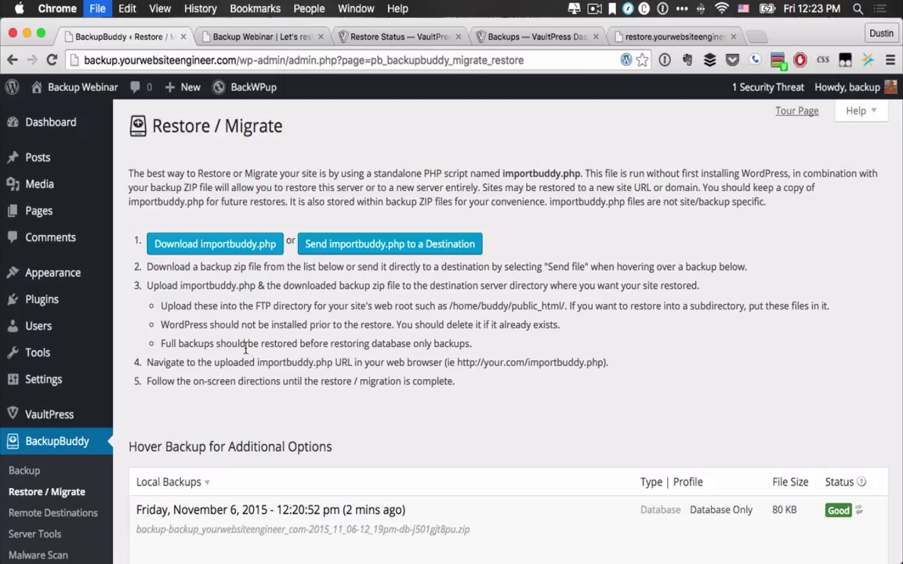
Step: Open vaultpress.com in a new tab via the 'va' address suggestion
key("super+t")
type("va")
key("Return")
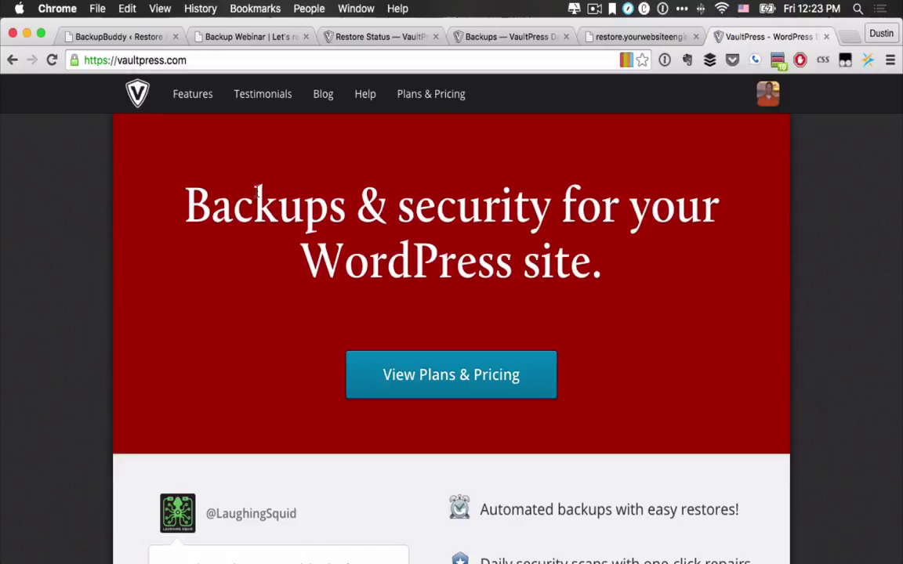
Step: Compare VaultPress plans: Basic at $99/year or $9/mo, Premium at $299/year or $29/mo
left_click(431, 94)
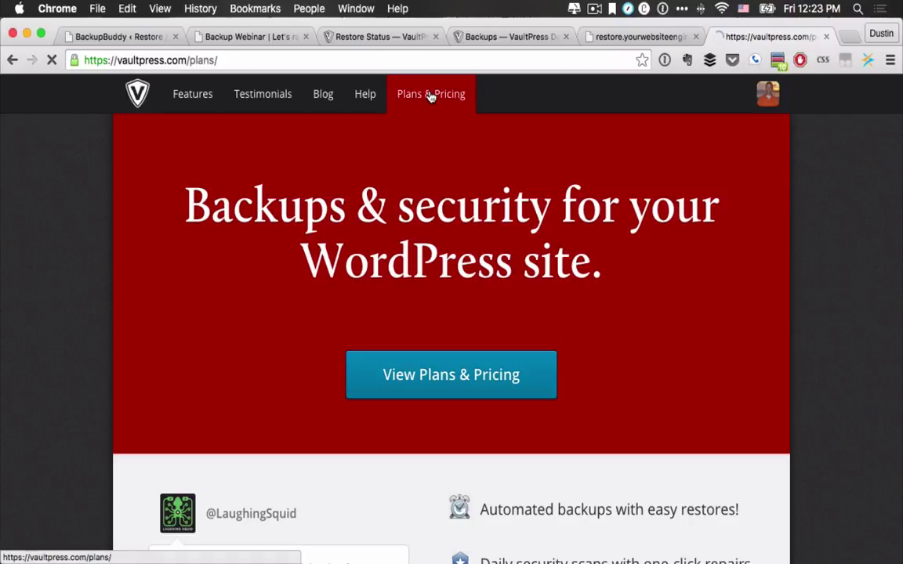
scroll(403, 339, "down", 5)
scroll(403, 339, "down", 1)
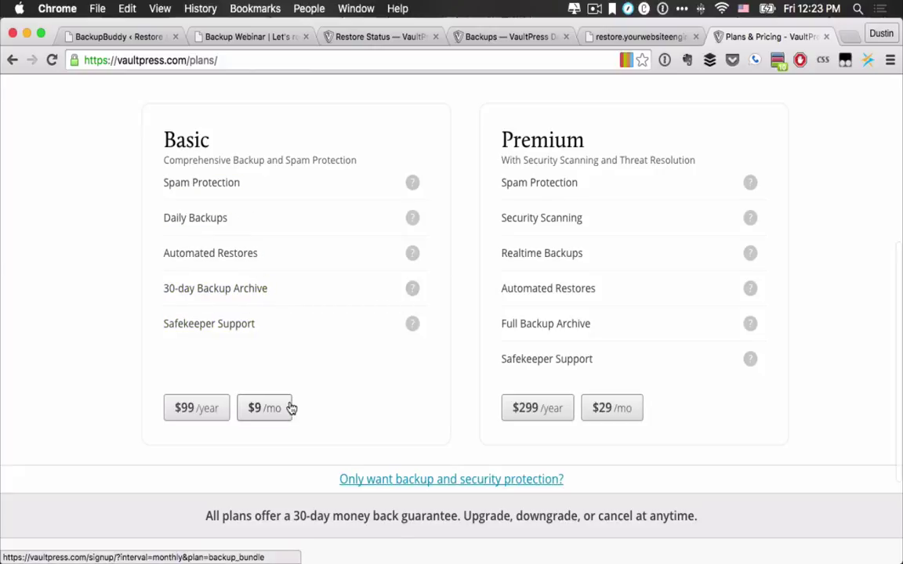
scroll(305, 208, "up", 2)
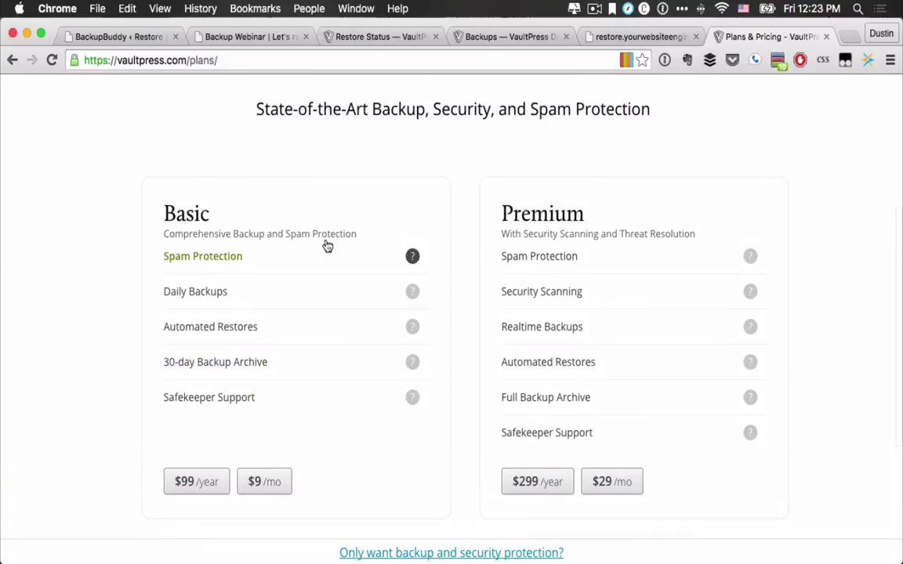
scroll(326, 244, "up", 2)
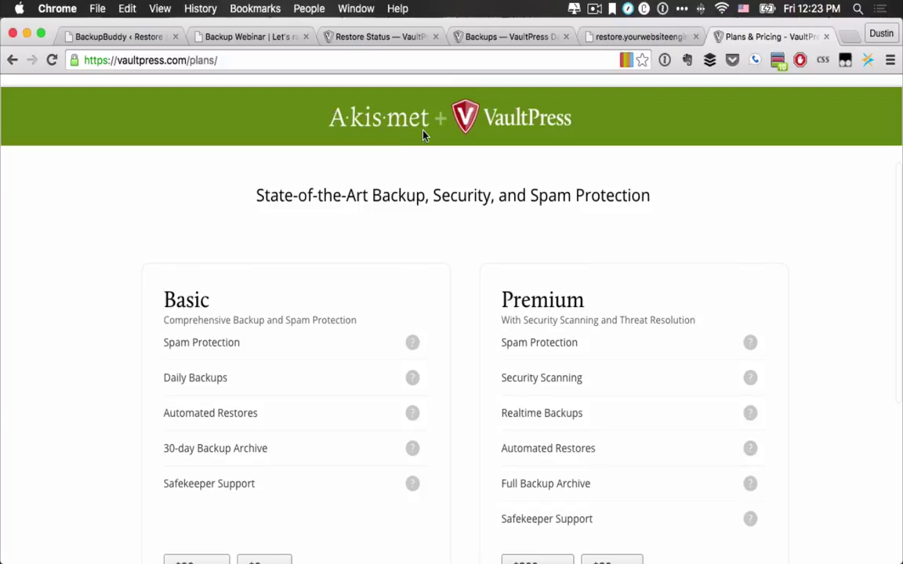
scroll(338, 342, "down", 2)
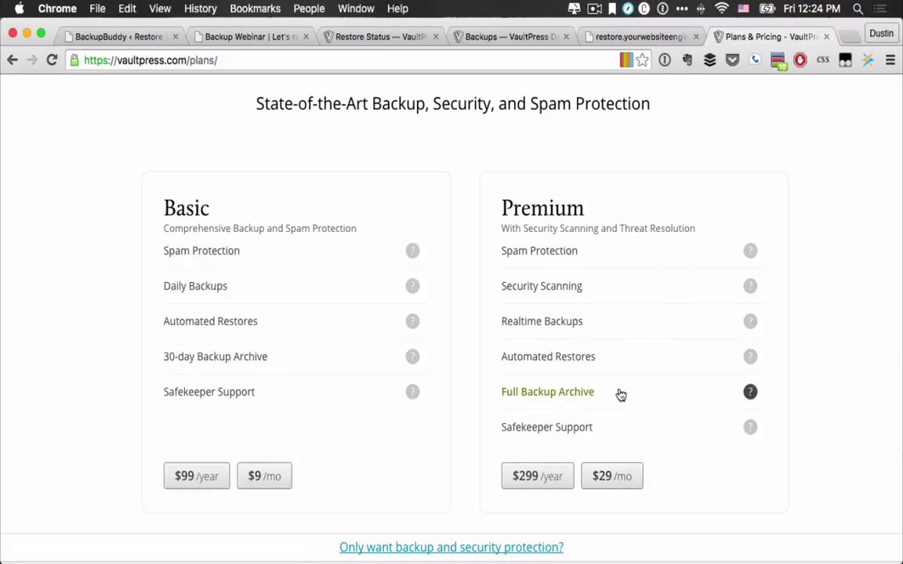
scroll(641, 477, "down", 5)
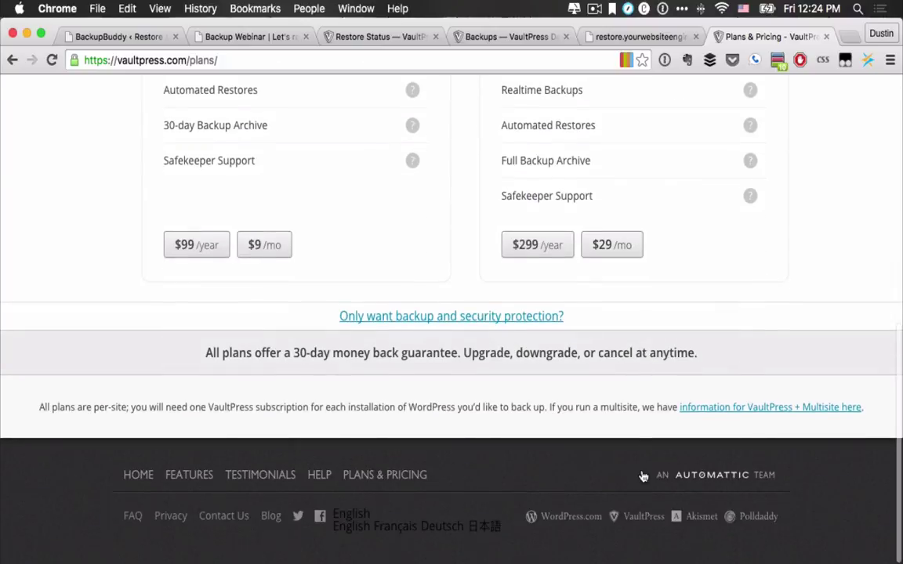
scroll(641, 476, "up", 3)
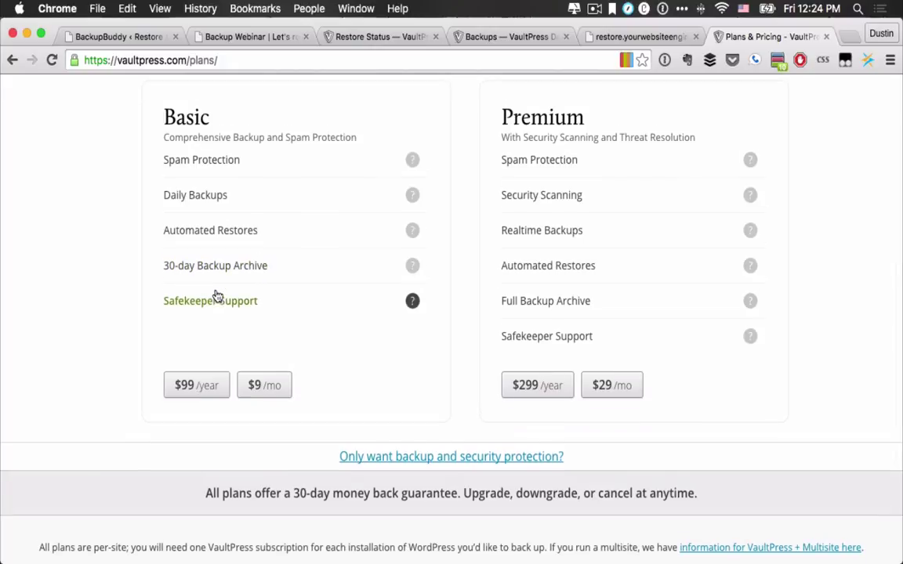
scroll(228, 176, "up", 10)
scroll(239, 163, "down", 5)
scroll(238, 160, "down", 1)
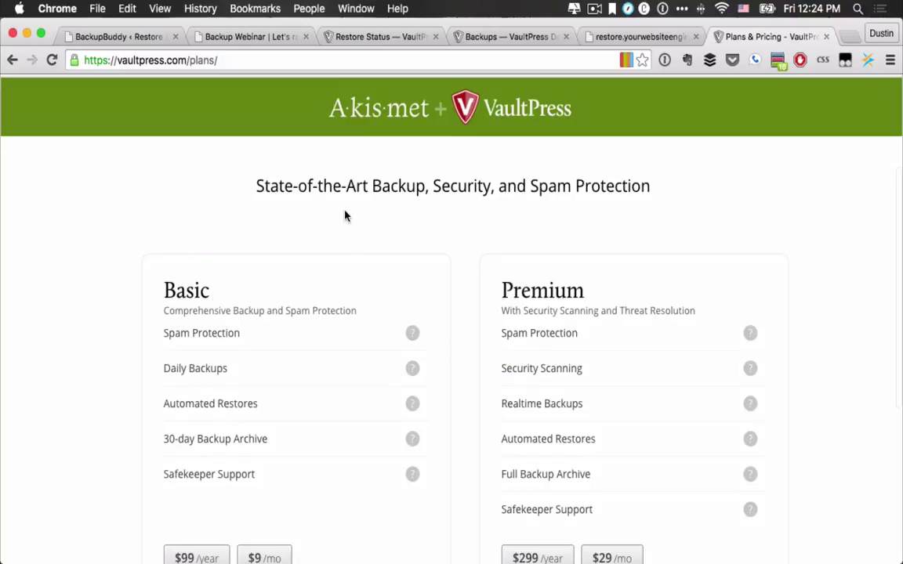
scroll(345, 216, "up", 3)
Step: Glance at the restore site tab, then return to Restore / Migrate showing the 80 KB Database Only backup
left_click(613, 39)
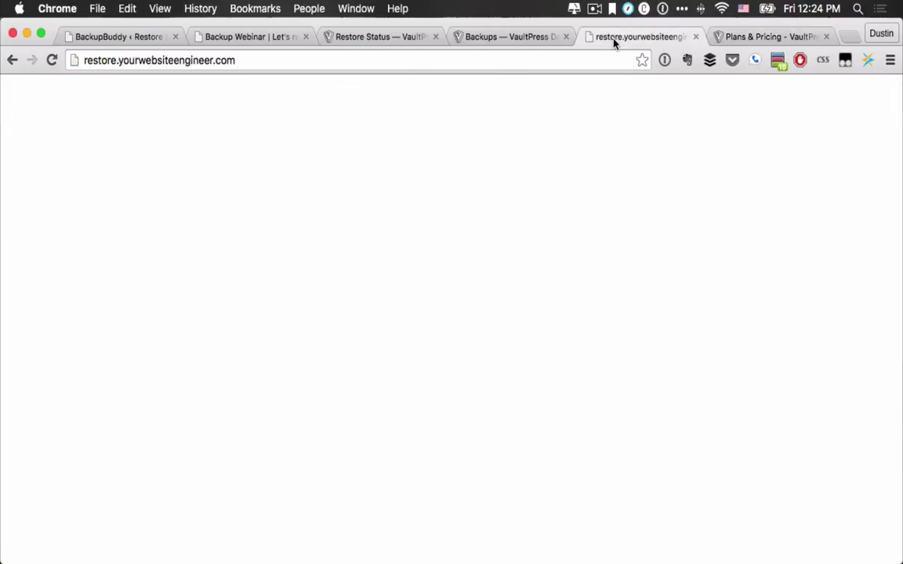
left_click(149, 32)
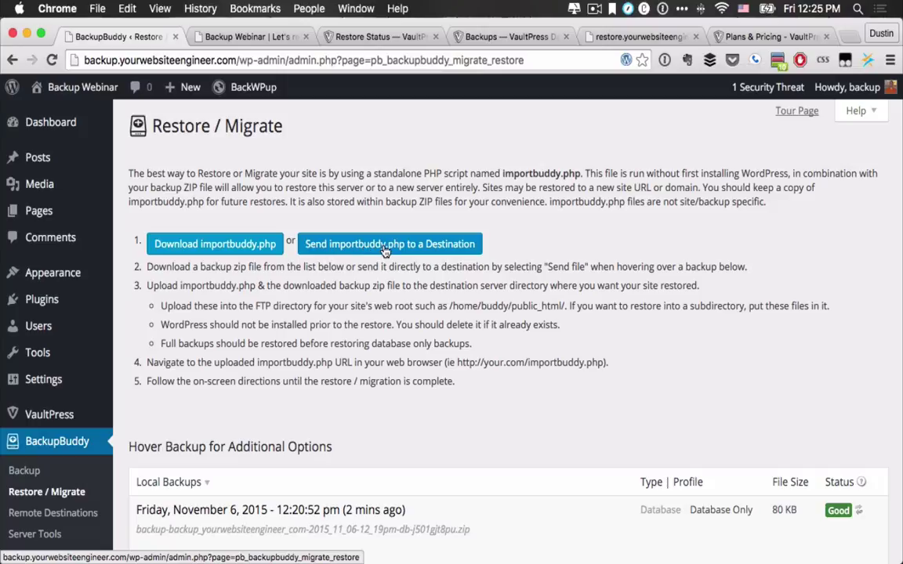
Step: Send importbuddy.php to the Restore destination, then check the VaultPress restore at 50%
left_click(385, 246)
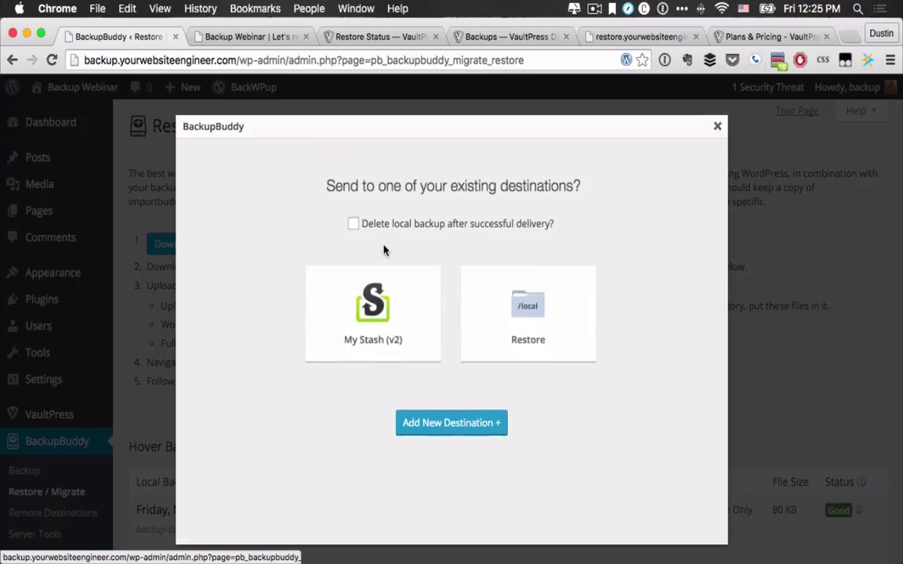
left_click(522, 304)
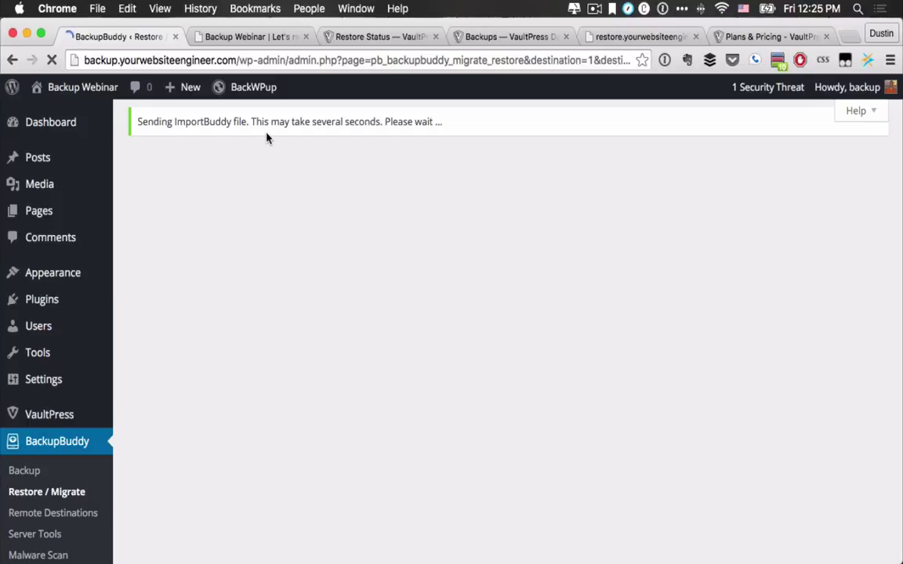
left_click(392, 37)
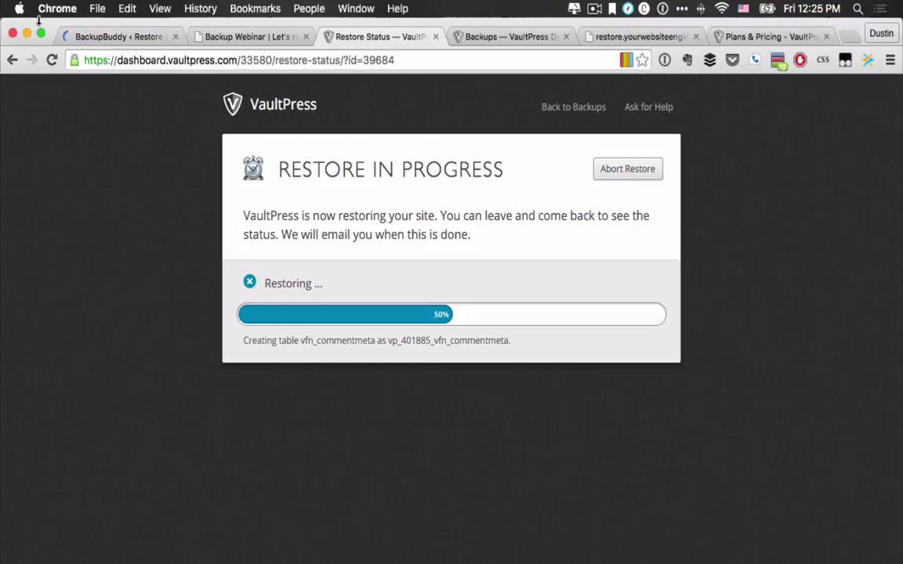
Step: Return to BackupBuddy's Restore / Migrate page showing the 'ImportBuddy file successfully sent' notice
left_click(107, 39)
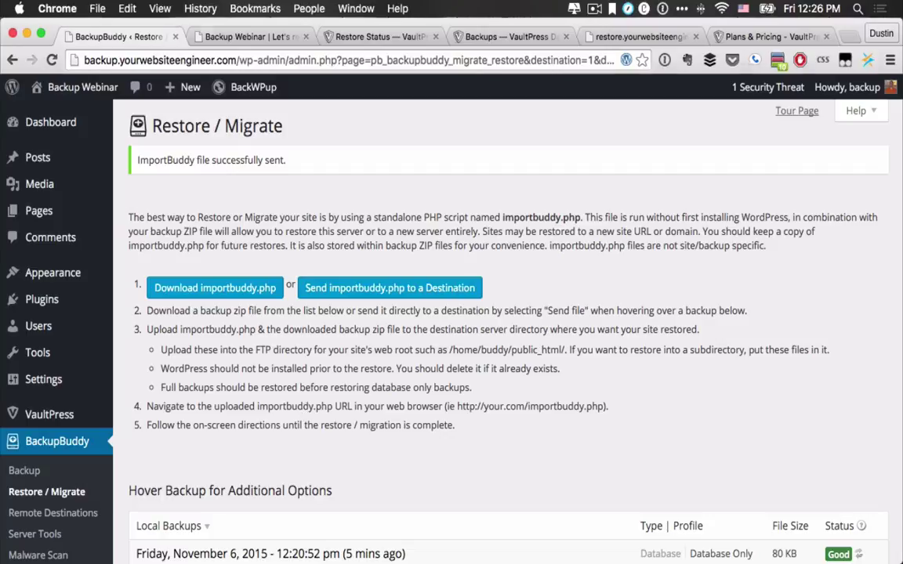
Step: Bring the Transmit A2 Hosting window, listing public_html, up over Chrome
left_click_drag(317, 549, 312, 96)
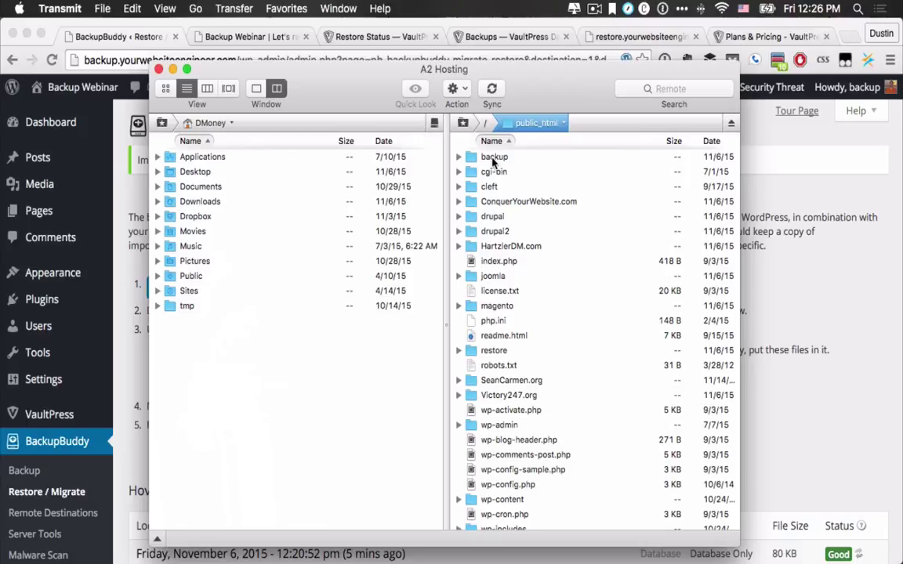
Step: Try opening the server's restore folder, dismiss the login errors, and reconnect to A2 Hosting
scroll(492, 243, "down", 3)
double_click(494, 255)
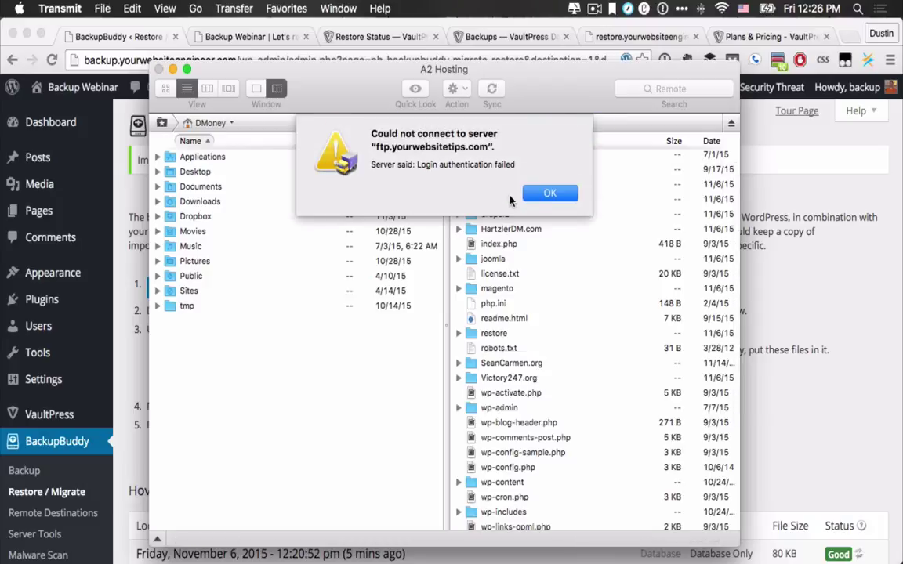
left_click(550, 194)
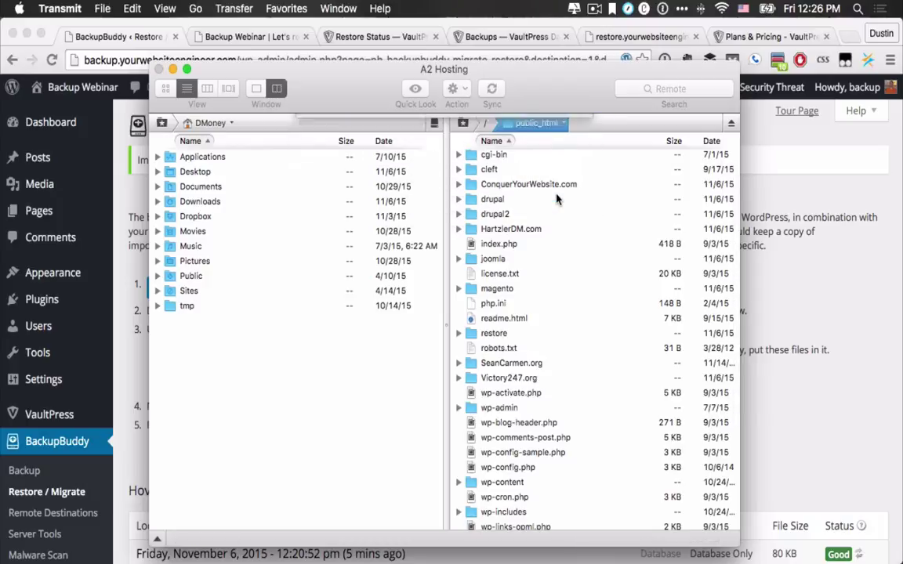
double_click(489, 333)
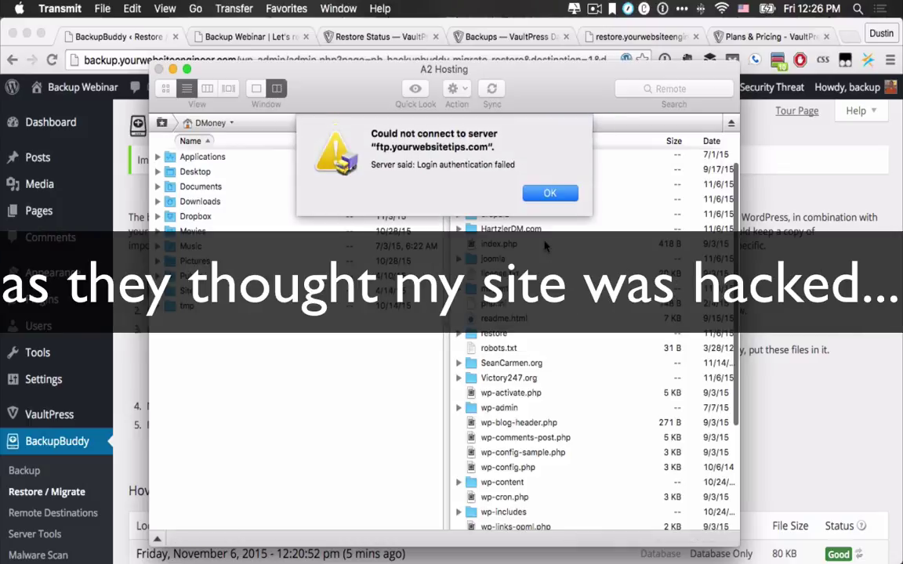
left_click(550, 193)
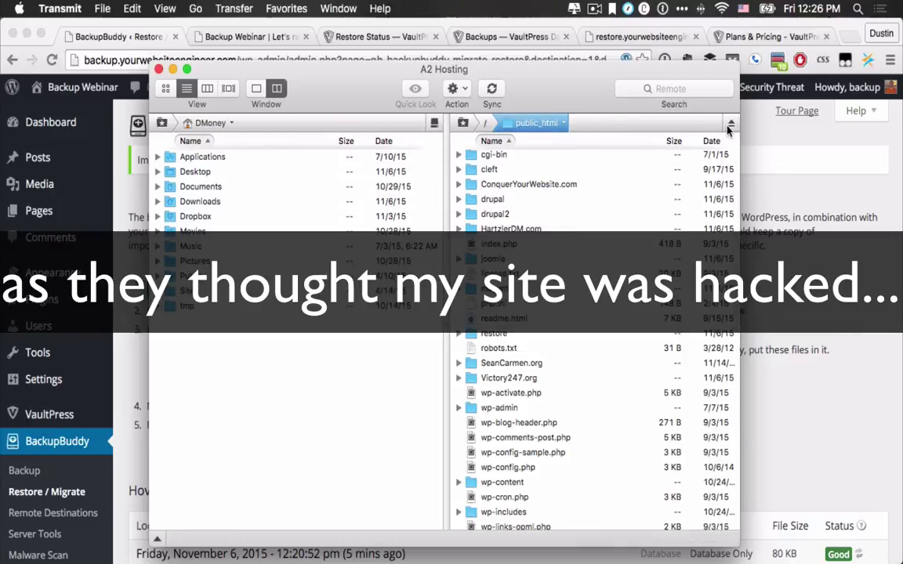
left_click(731, 123)
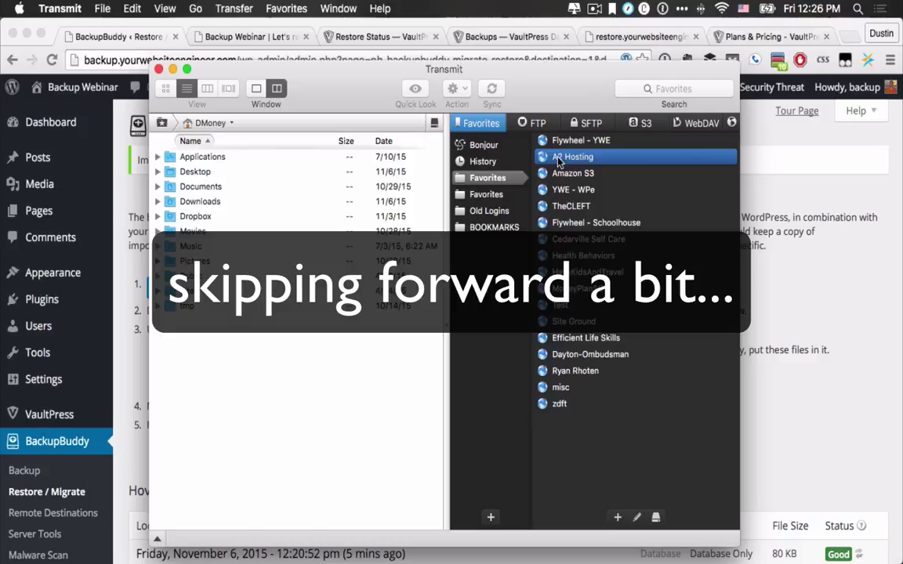
double_click(557, 160)
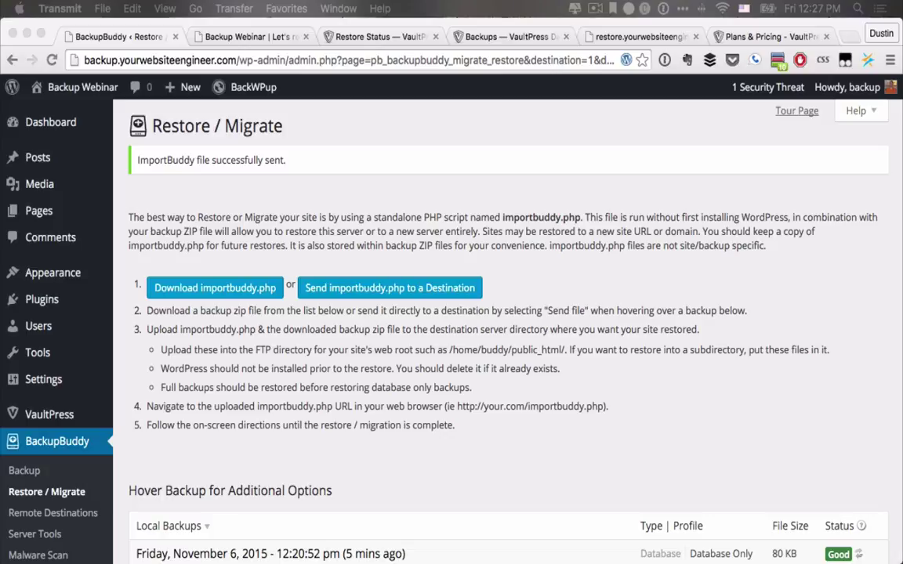
Step: Back in the browser, scroll to the Local Backups list showing the 28.3 MB Complete Backup
key("super+Tab")
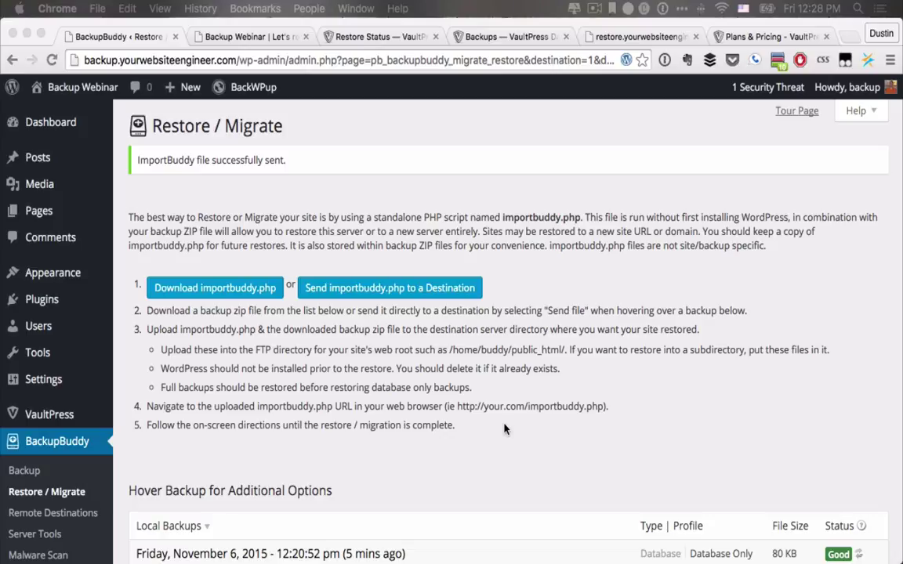
scroll(504, 428, "down", 3)
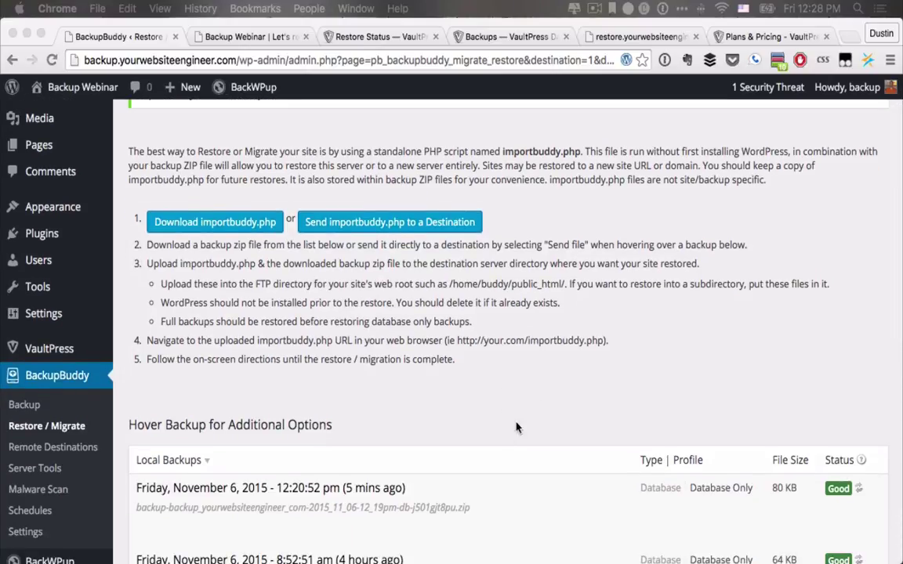
scroll(258, 431, "down", 3)
scroll(171, 191, "up", 2)
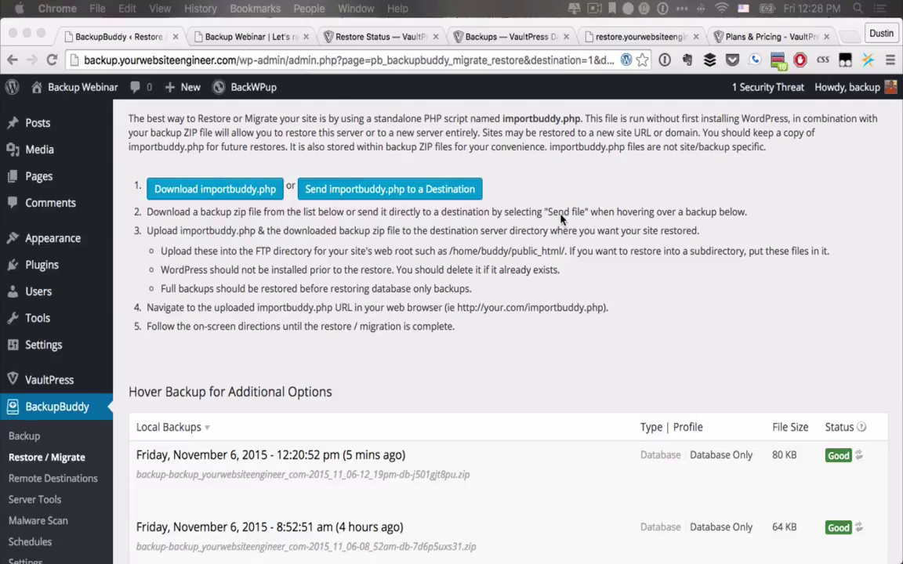
scroll(487, 282, "down", 2)
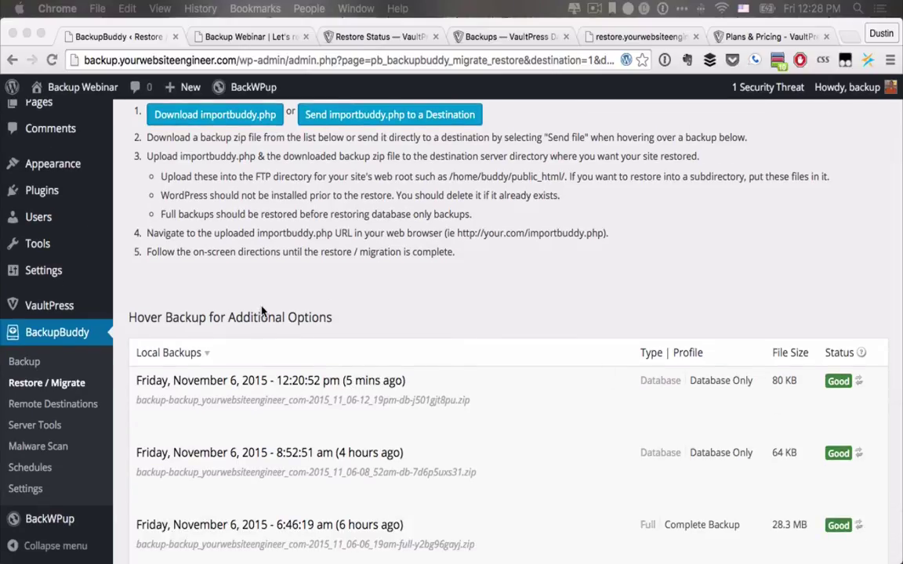
scroll(264, 312, "up", 3)
scroll(263, 311, "down", 5)
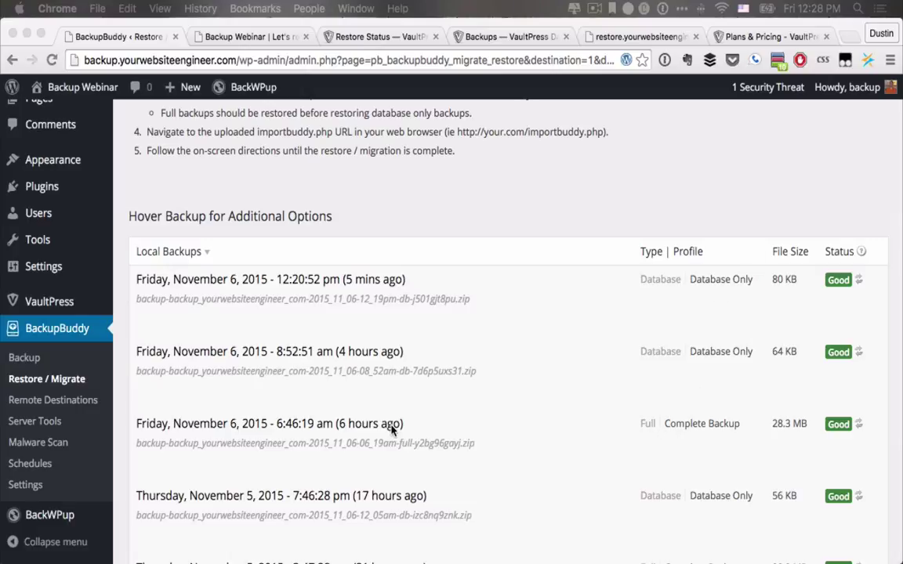
scroll(392, 427, "down", 1)
Step: Send the November 6, 6:46 am full backup to the Restore destination and acknowledge the alert
left_click(225, 415)
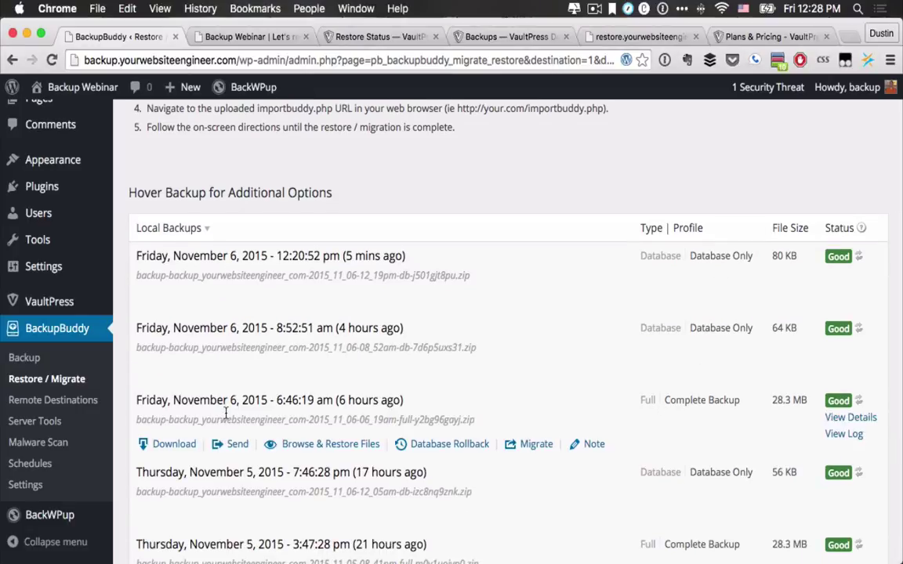
left_click(237, 444)
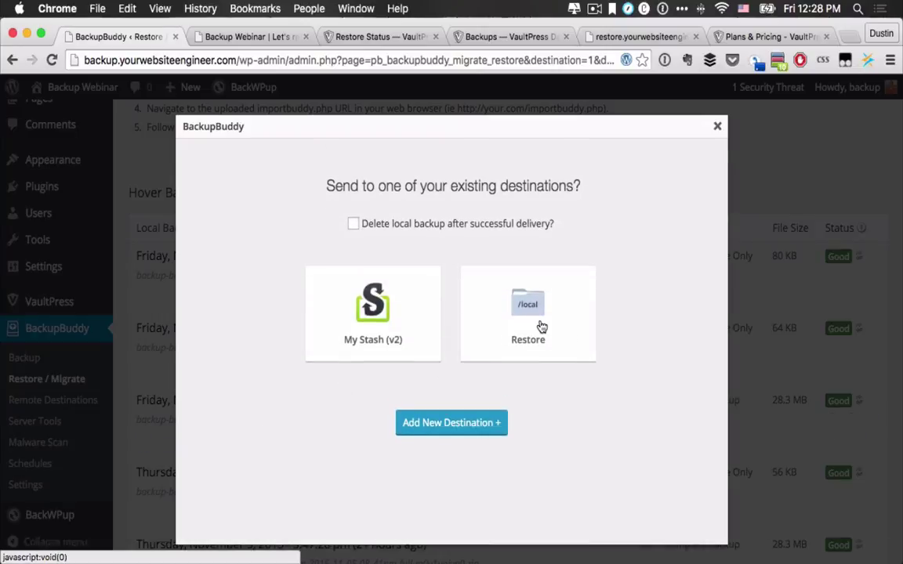
left_click(541, 326)
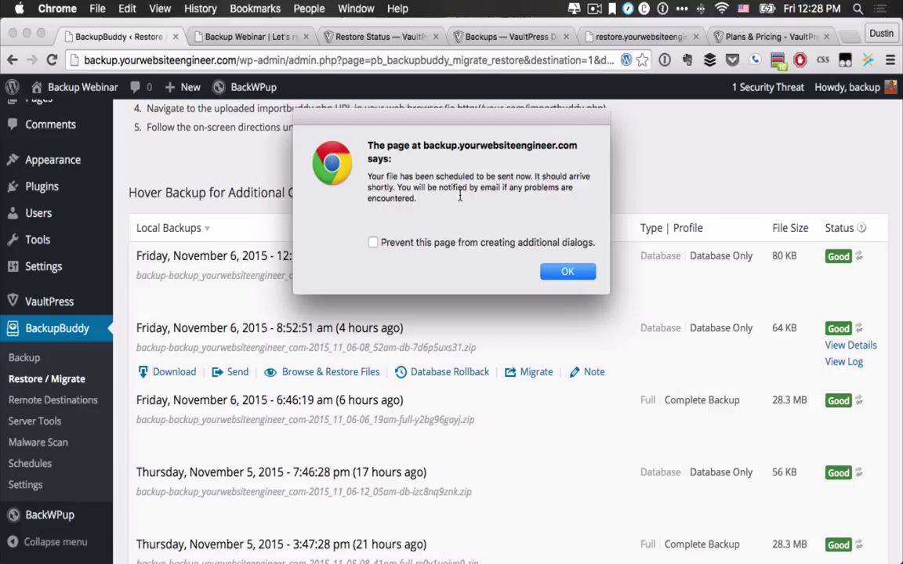
left_click(566, 272)
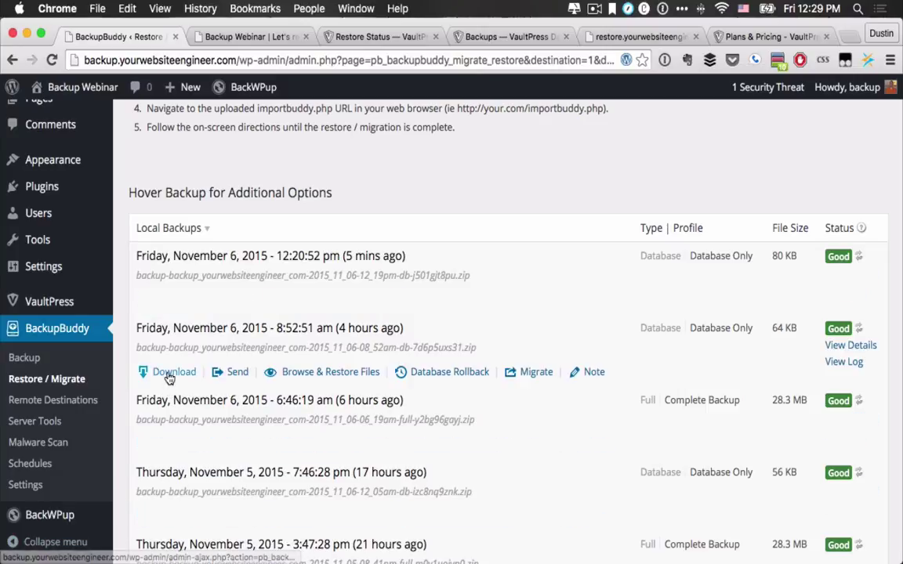
scroll(218, 256, "up", 5)
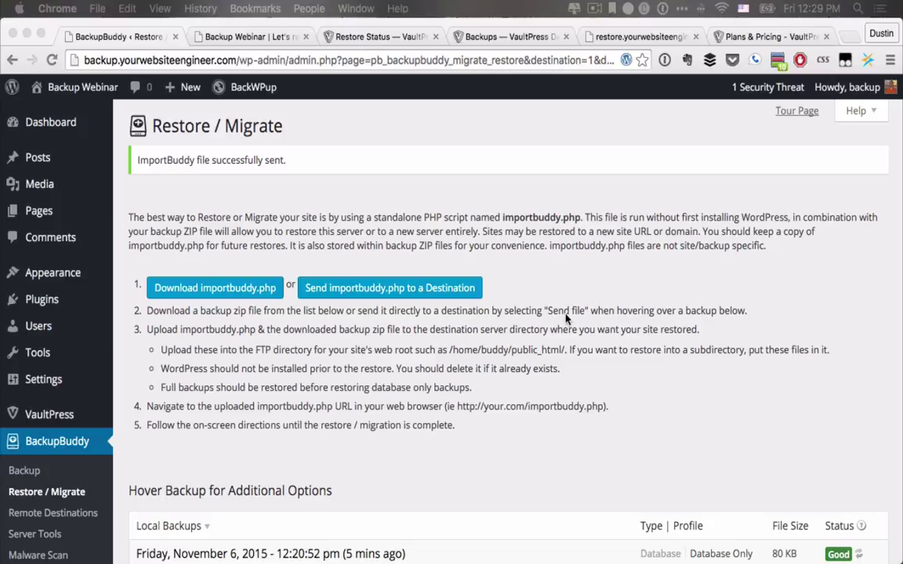
Step: Select the importbuddy.php file name in step 4 and switch to the restore site's tab
scroll(470, 392, "down", 3)
scroll(492, 429, "up", 2)
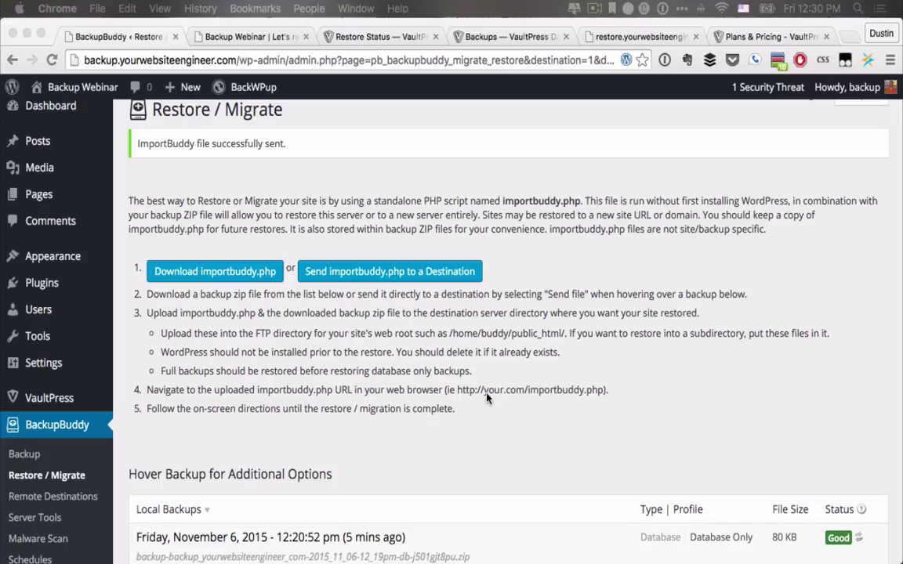
left_click(540, 391)
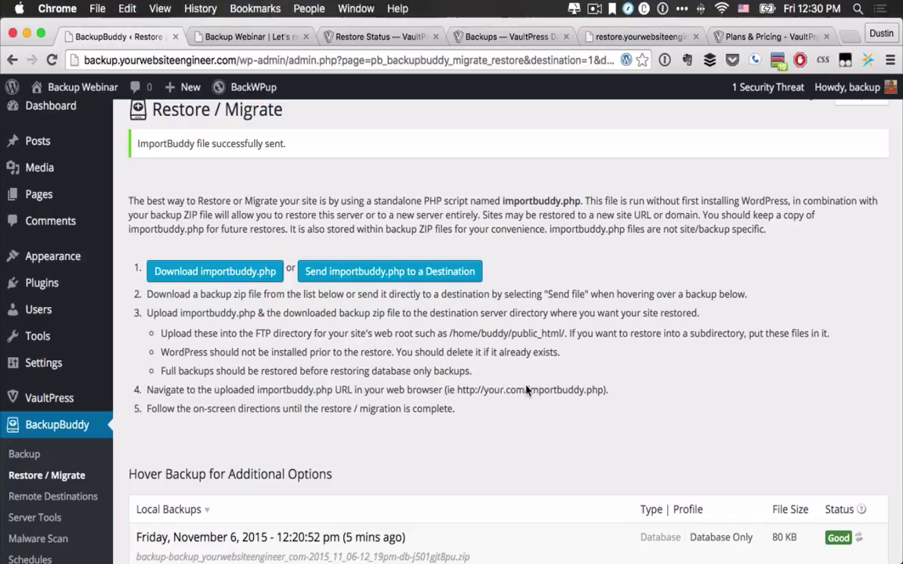
left_click_drag(527, 391, 602, 394)
key("super+c")
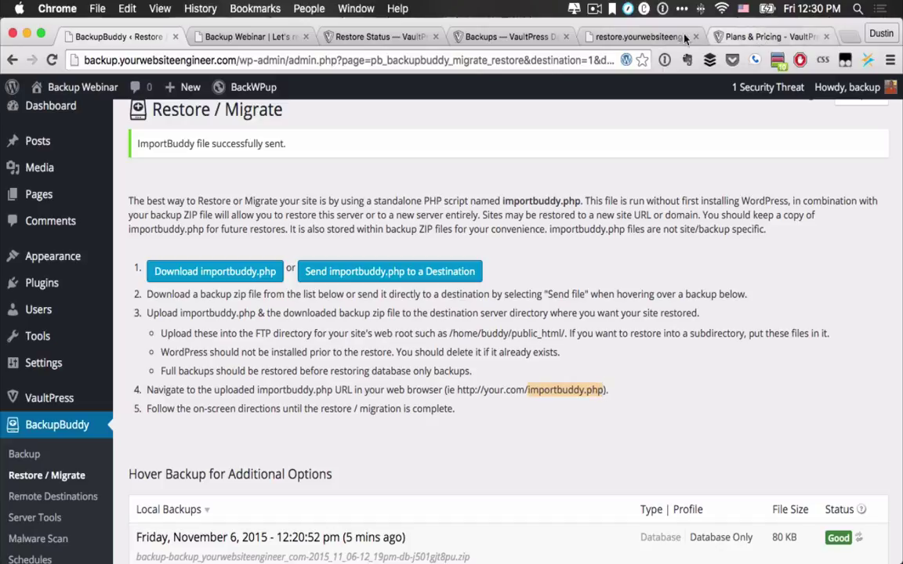
left_click(634, 36)
Step: Load restore.yourwebsiteengineer.com/importbuddy.php by pasting the file name after the domain
left_click(243, 62)
left_click(243, 63)
type("/")
key("super+v")
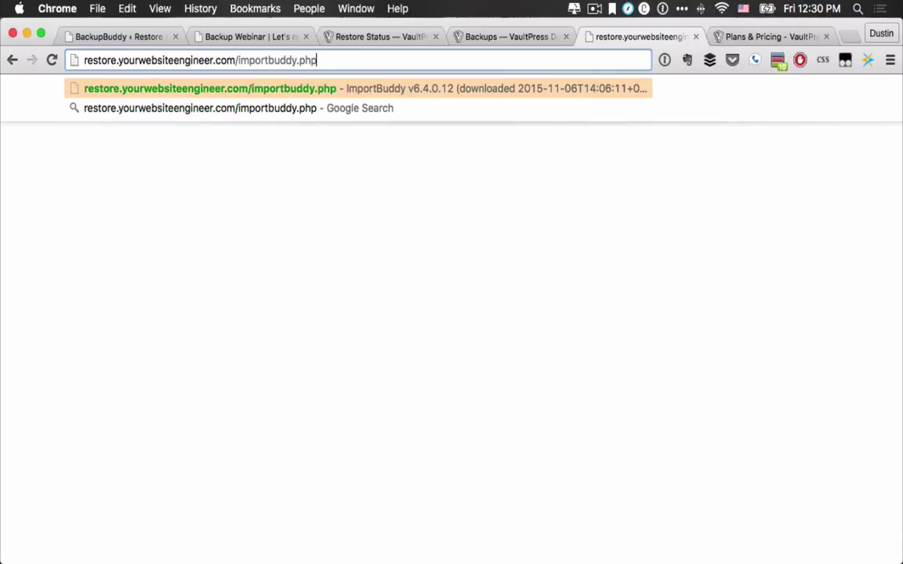
key("Return")
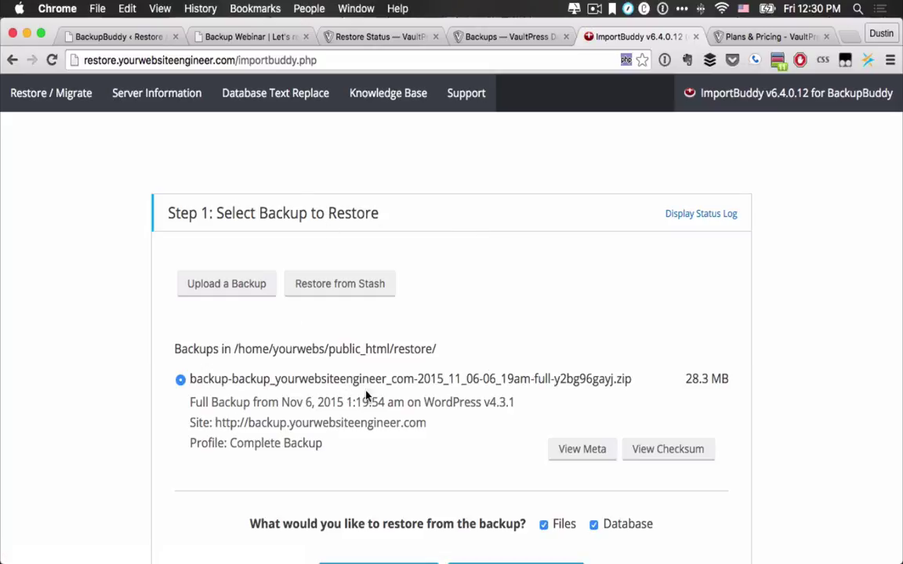
Step: Leave Advanced Options unchanged and start restoring the 28.3 MB full backup's files and database
scroll(329, 384, "down", 1)
scroll(329, 384, "down", 3)
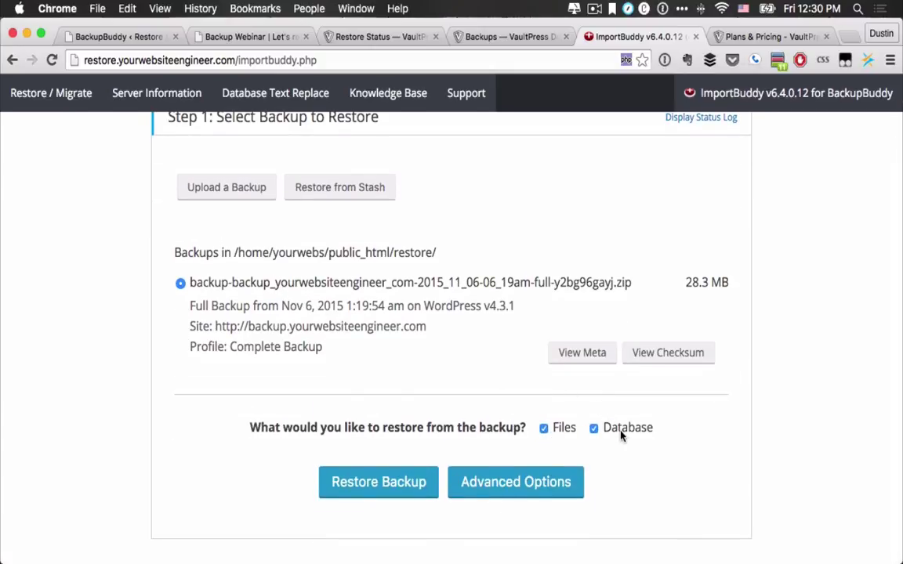
left_click(524, 484)
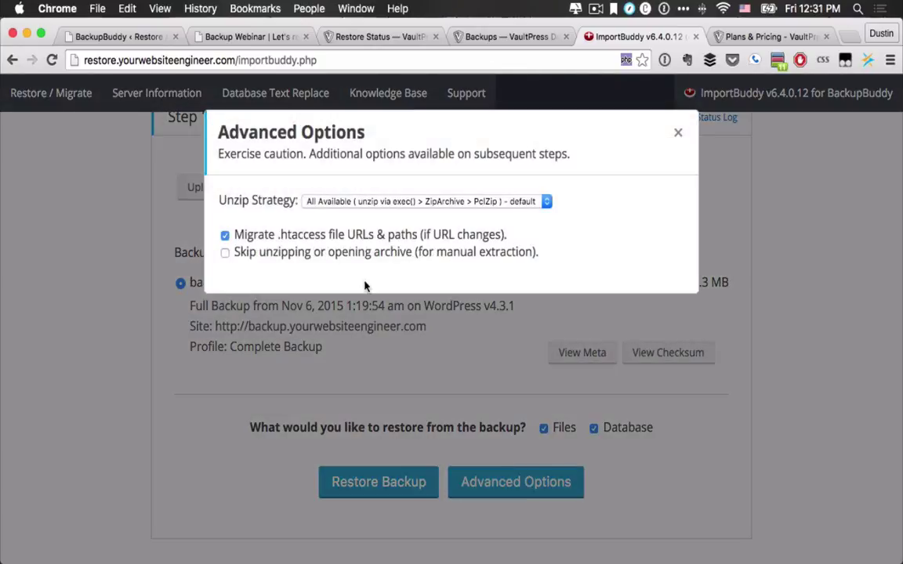
left_click(676, 132)
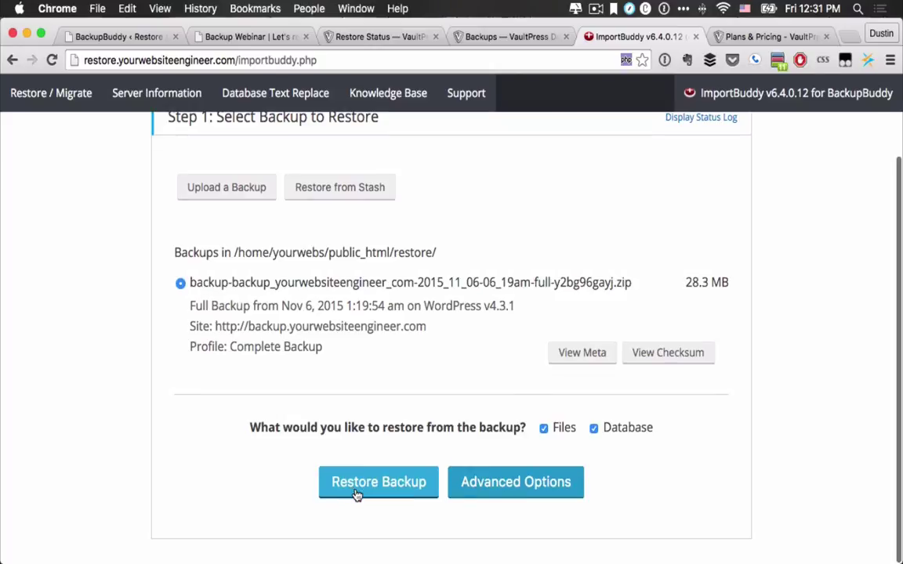
left_click(356, 492)
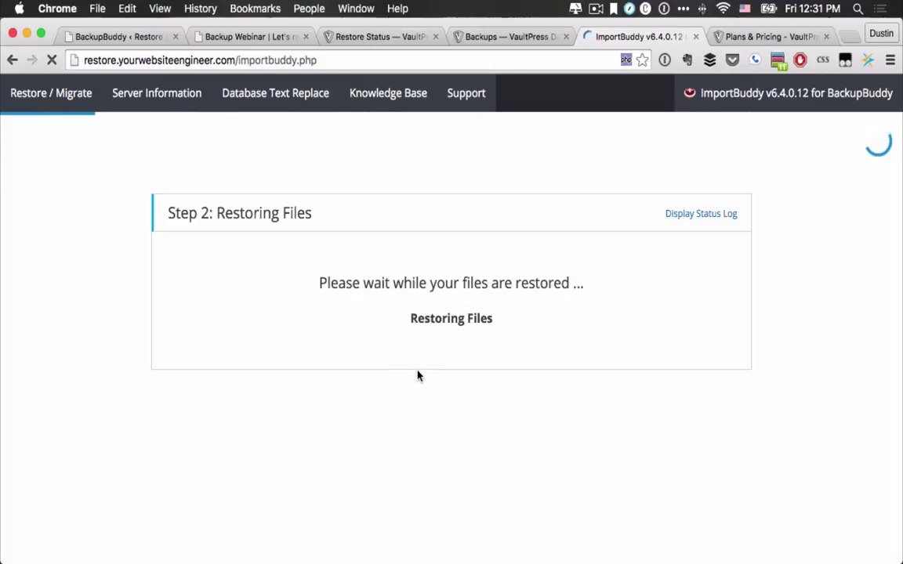
Step: Check the VaultPress Backups page and refresh the Restore Status progress
left_click(493, 39)
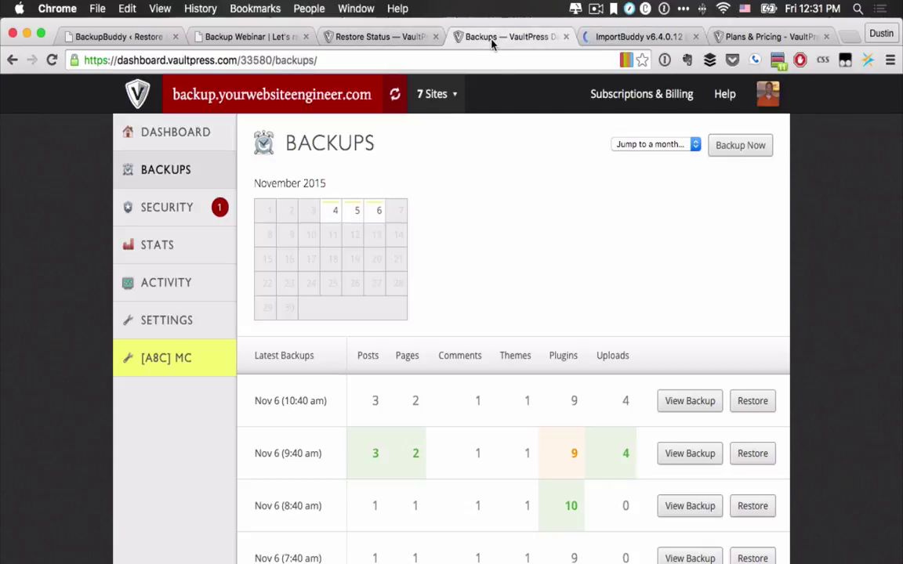
scroll(449, 267, "down", 5)
scroll(439, 236, "up", 5)
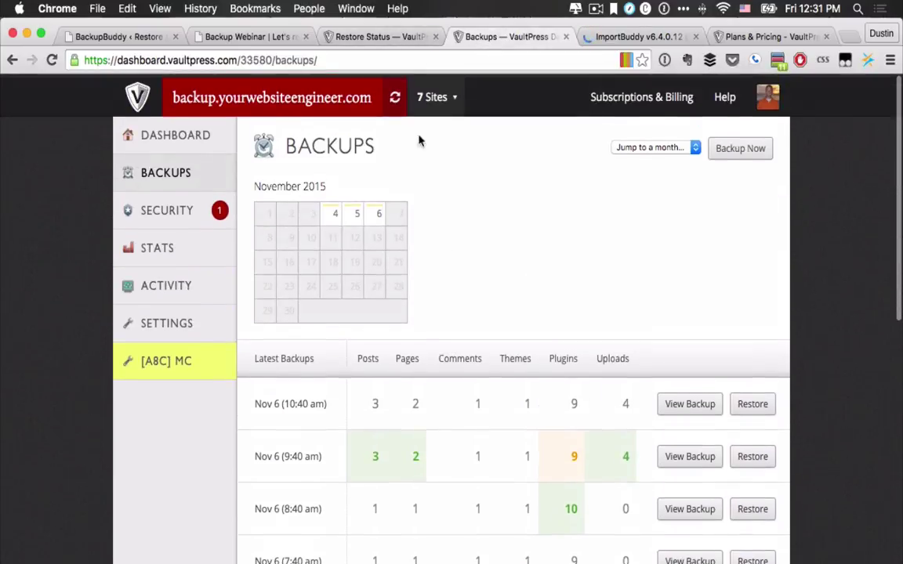
left_click(381, 37)
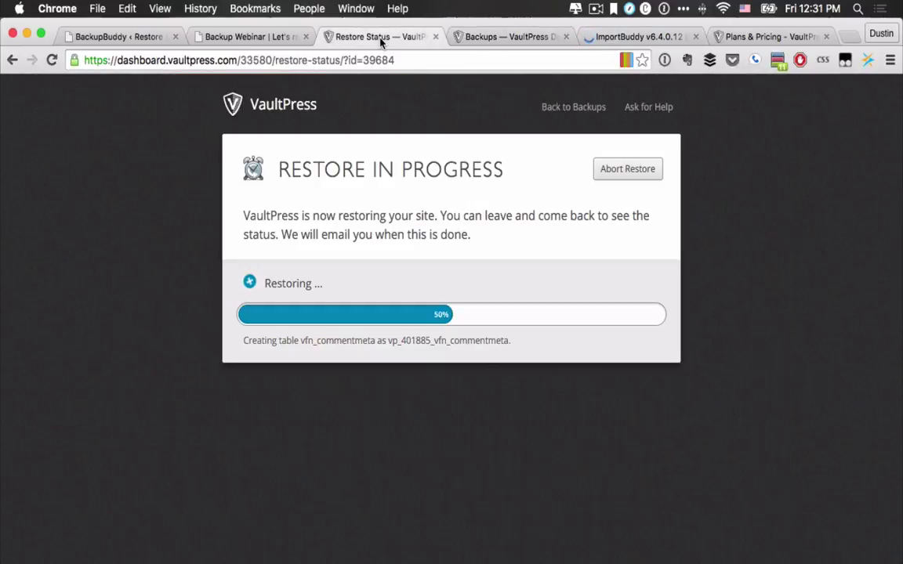
left_click(50, 60)
Step: Check the ImportBuddy file restore at Step 2 and close the Plans & Pricing tab
left_click(654, 36)
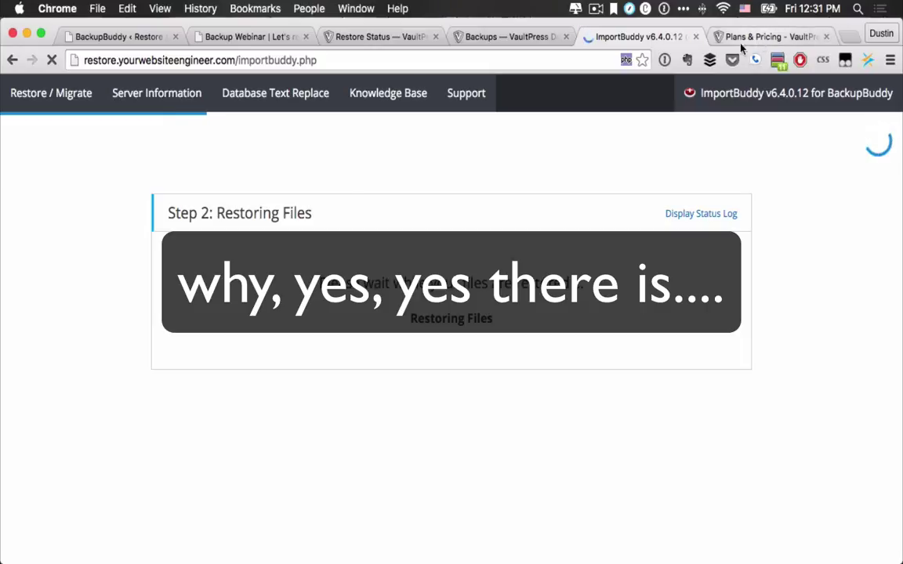
left_click(815, 38)
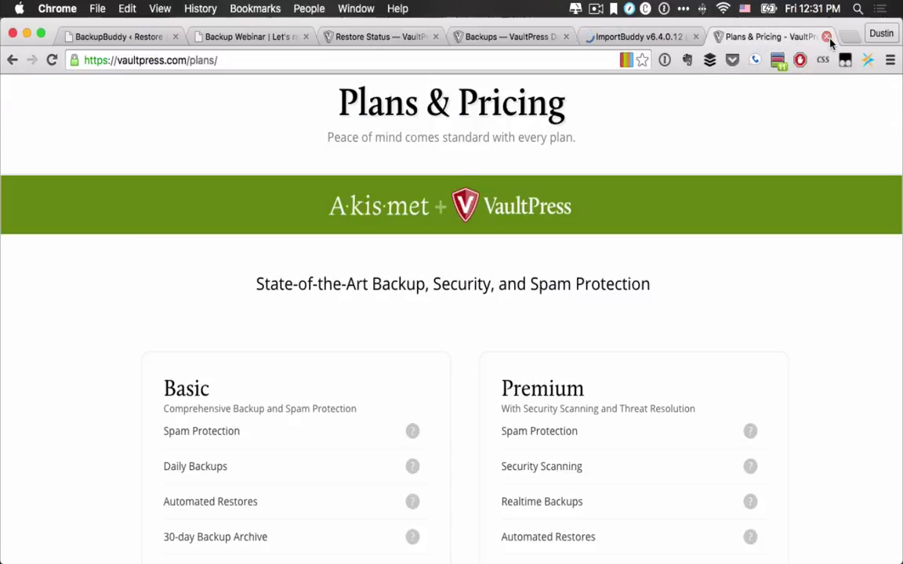
left_click(827, 38)
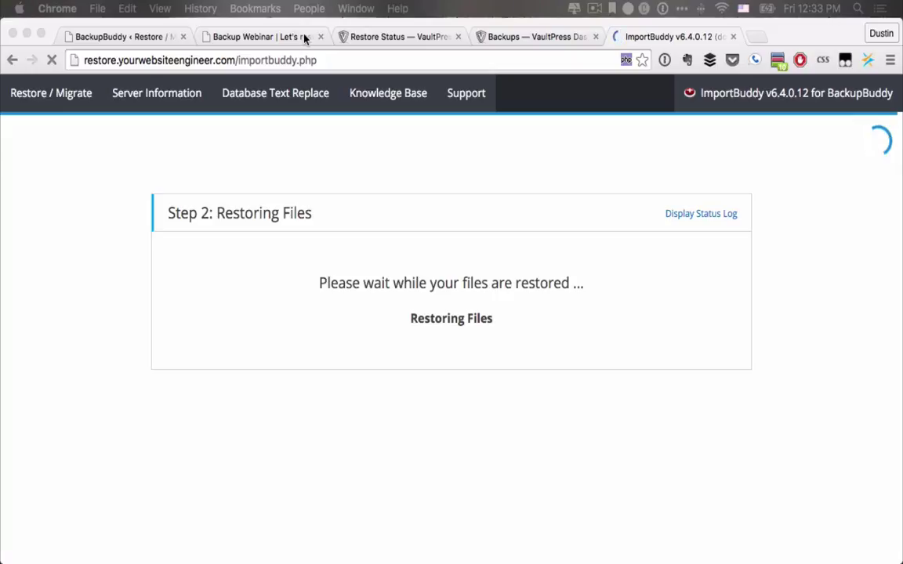
left_click(379, 38)
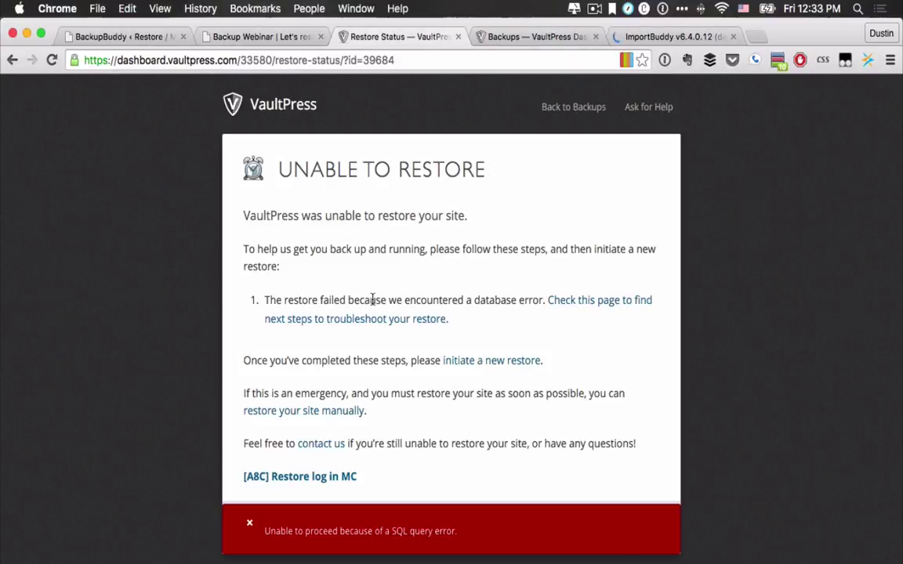
scroll(396, 304, "down", 1)
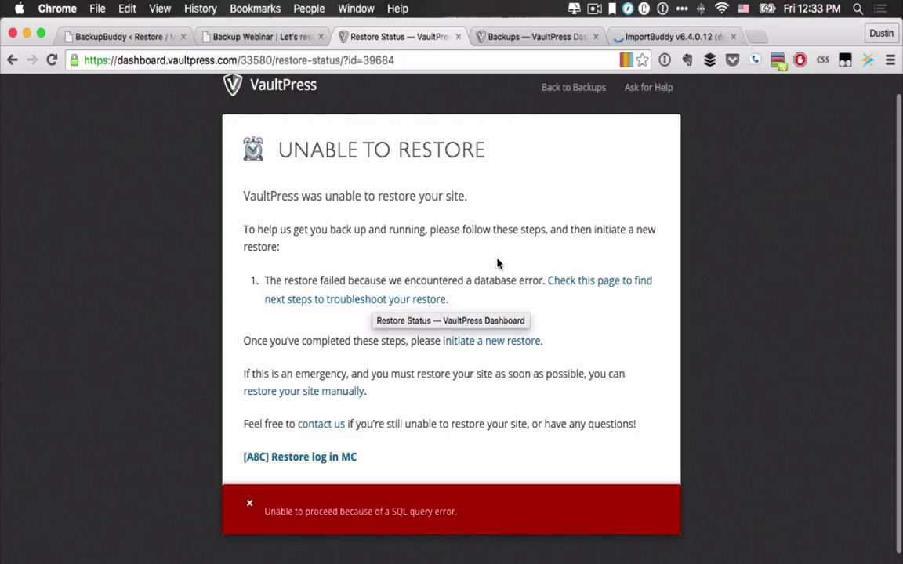
scroll(447, 378, "down", 1)
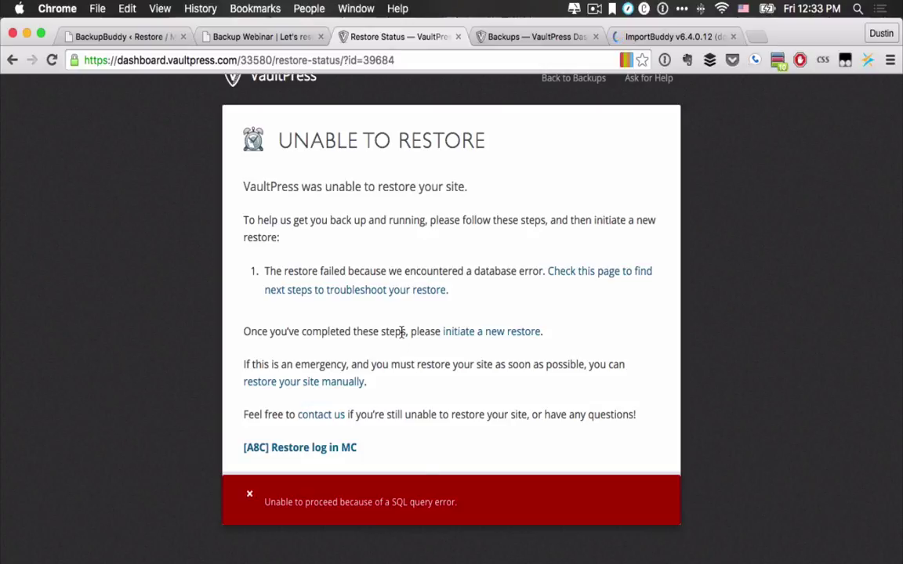
left_click(662, 36)
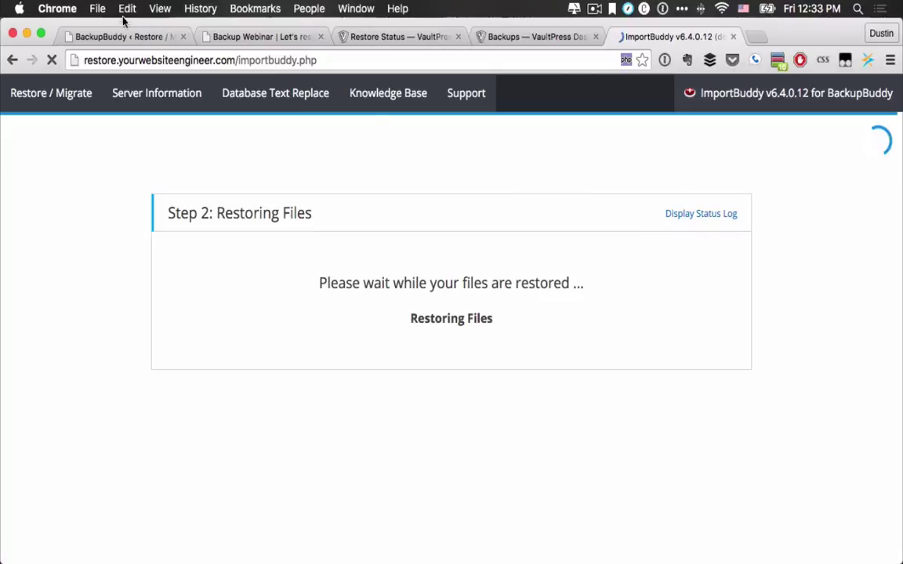
Step: Visit the BackupBuddy admin tab, then return to ImportBuddy at Step 3: Database Settings
left_click(121, 39)
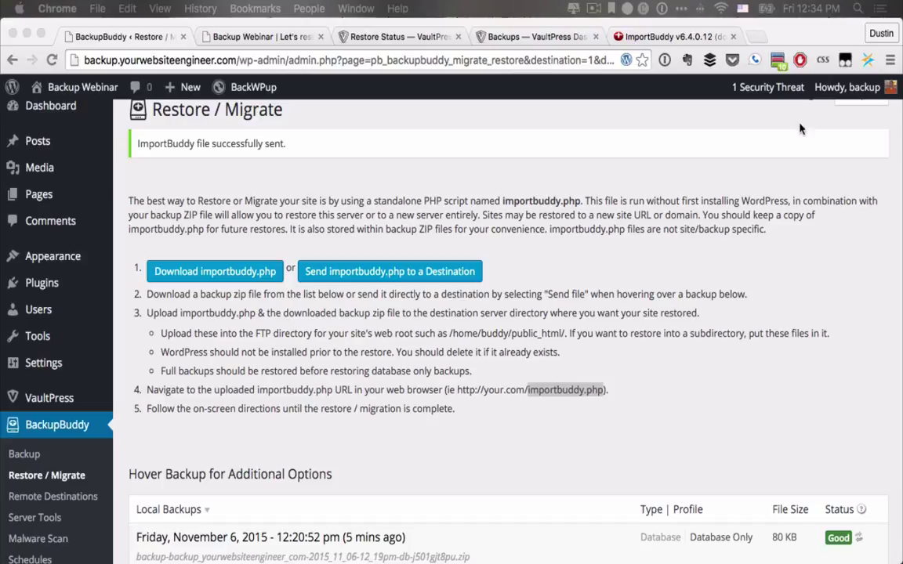
left_click(662, 37)
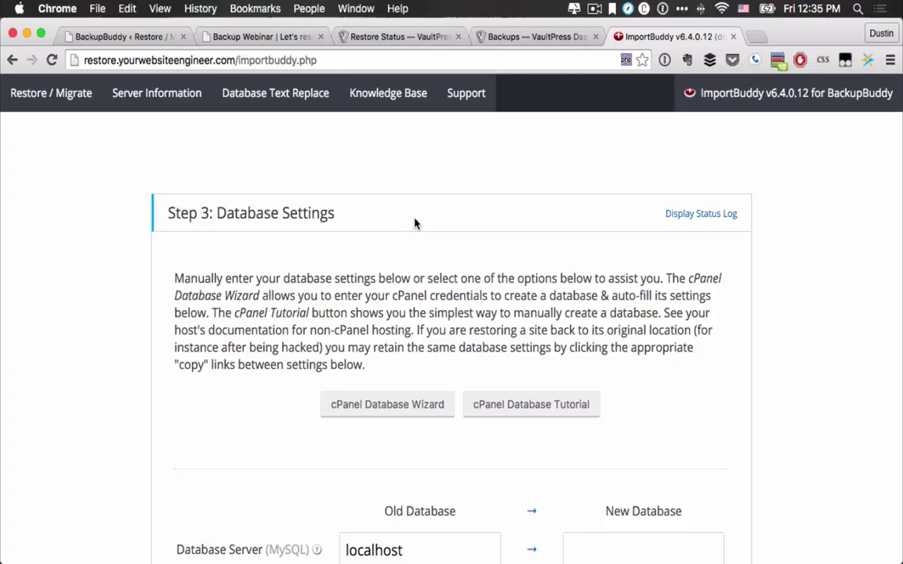
Step: Copy the Old Database values into the New Database fields and proceed to the next step
scroll(421, 230, "down", 2)
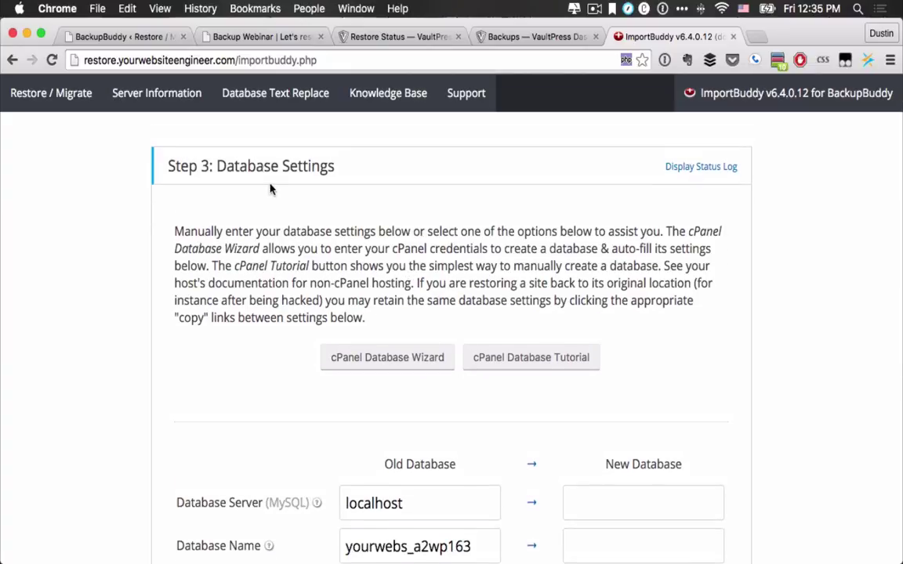
scroll(308, 201, "up", 2)
scroll(307, 195, "down", 4)
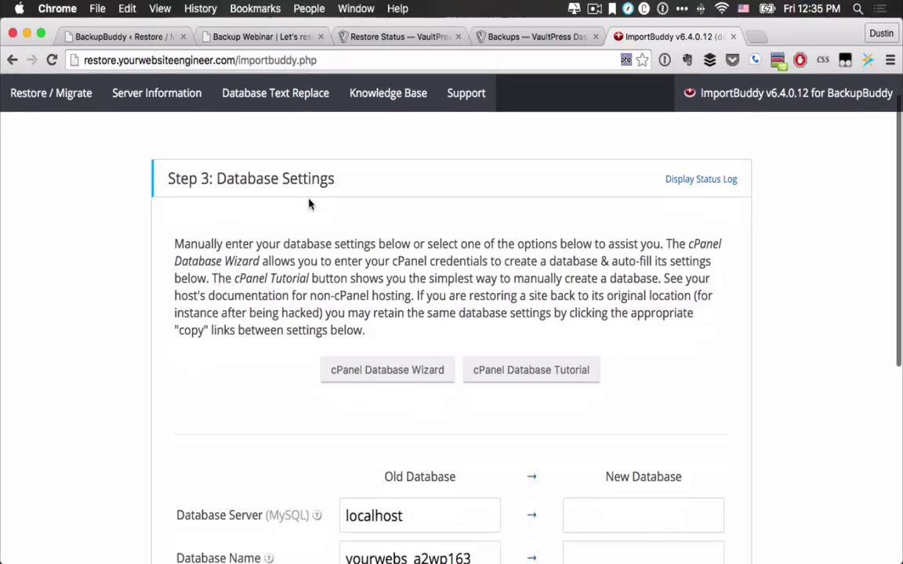
scroll(309, 202, "down", 4)
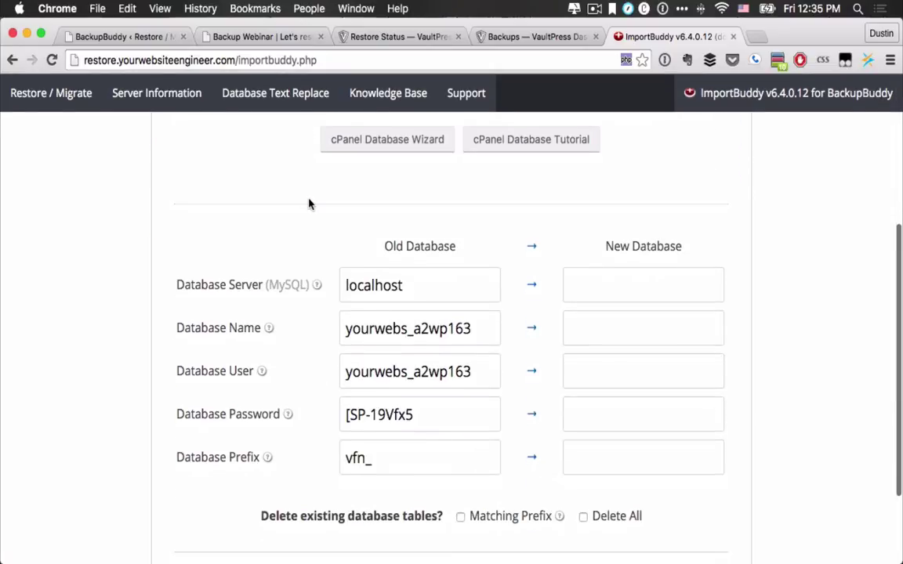
scroll(309, 204, "up", 1)
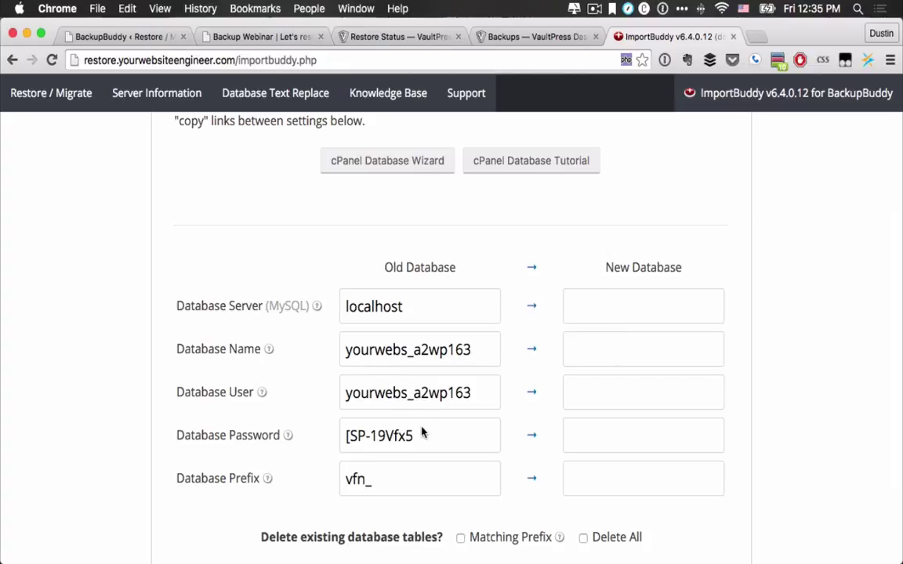
scroll(421, 422, "up", 3)
scroll(421, 422, "down", 5)
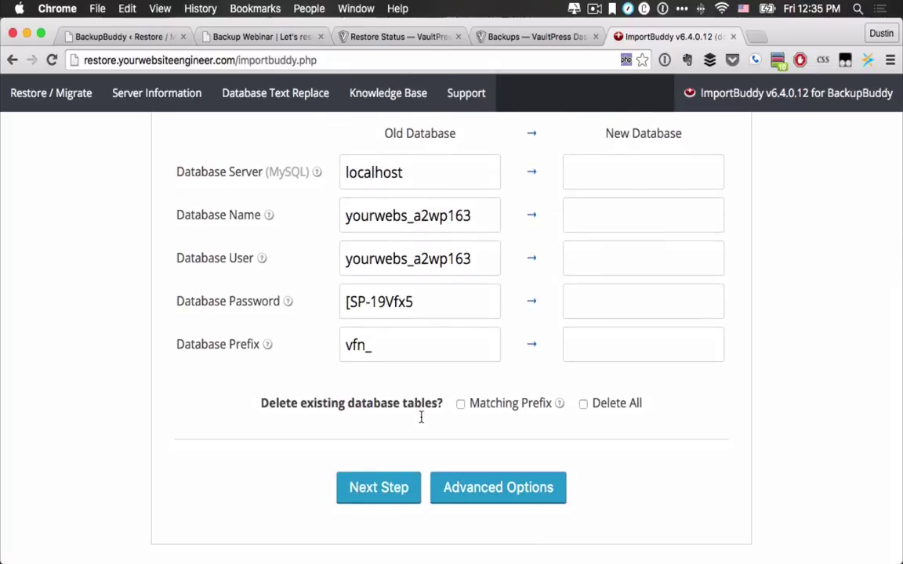
scroll(413, 315, "up", 1)
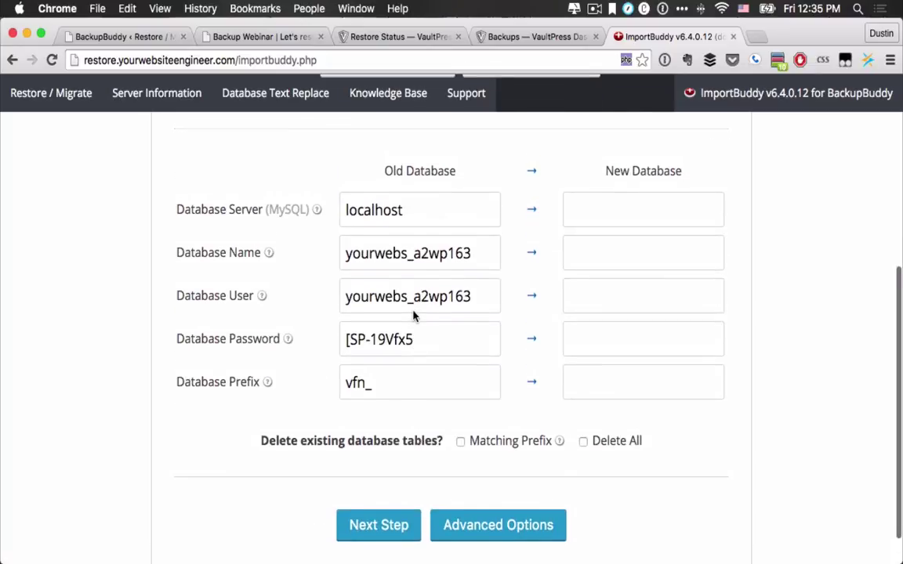
left_click(384, 526)
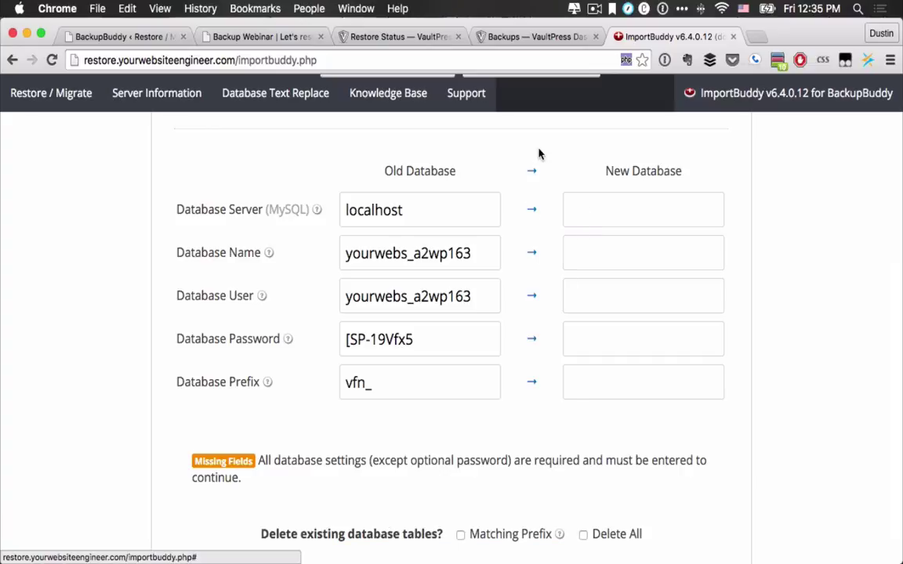
left_click(533, 174)
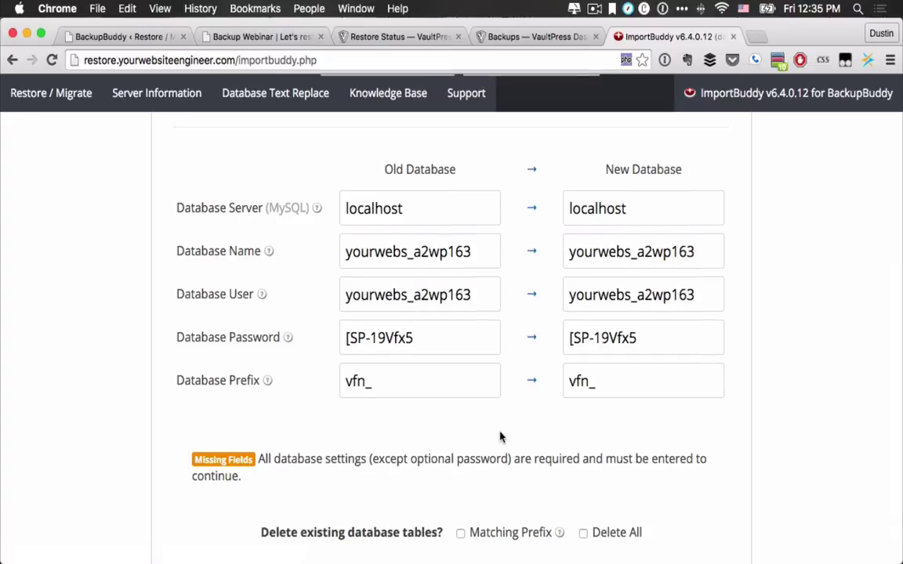
scroll(500, 437, "down", 3)
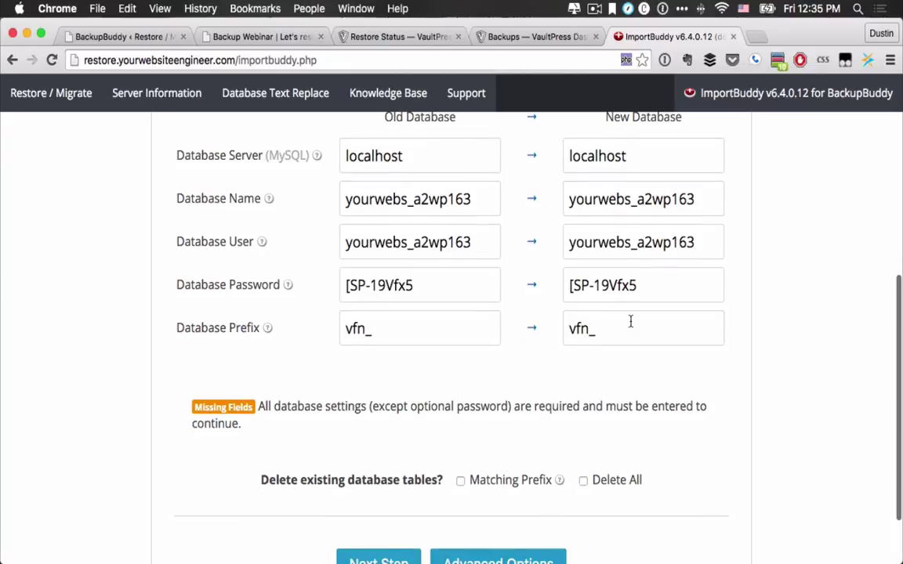
scroll(473, 493, "down", 2)
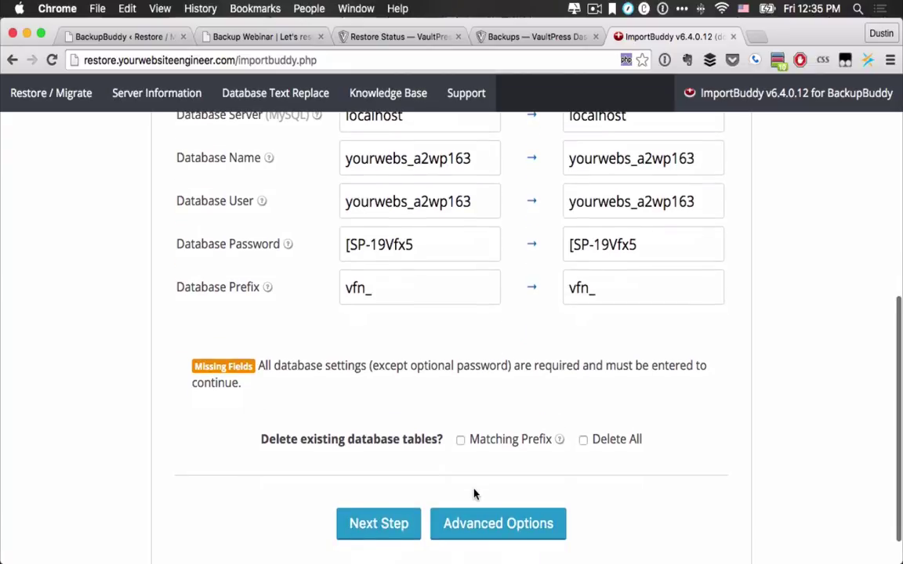
left_click(374, 525)
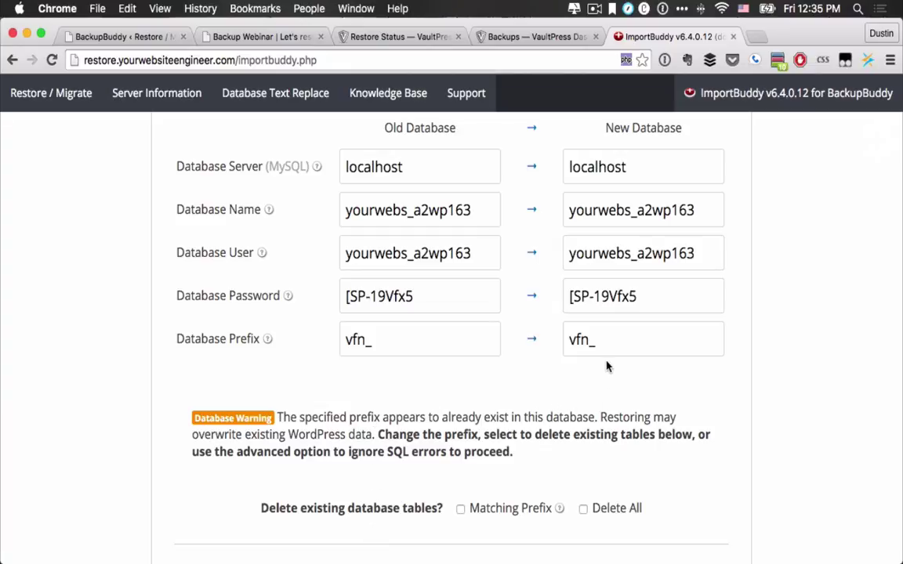
Step: Change the new table prefix from vfn_ to live_ and continue the database restore
left_click(585, 342)
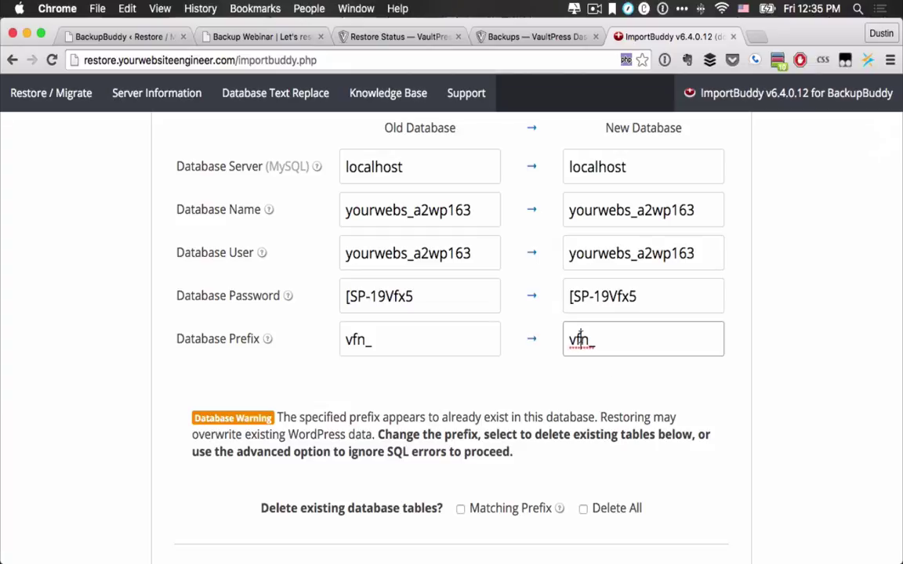
double_click(581, 339)
type("live")
scroll(465, 442, "down", 3)
left_click(381, 484)
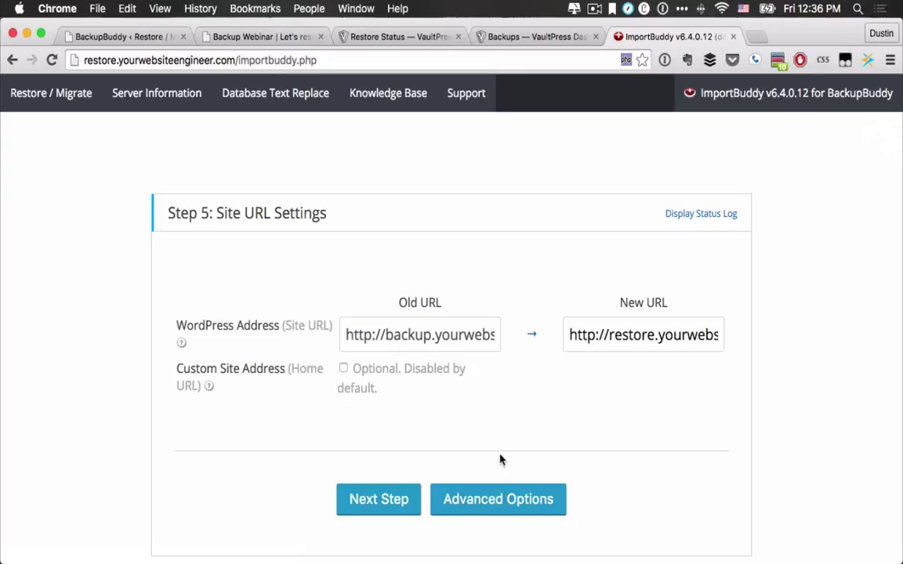
Step: Keep the old and new site URLs as shown and advance to Step 6: Verify Site & Finish
left_click(381, 508)
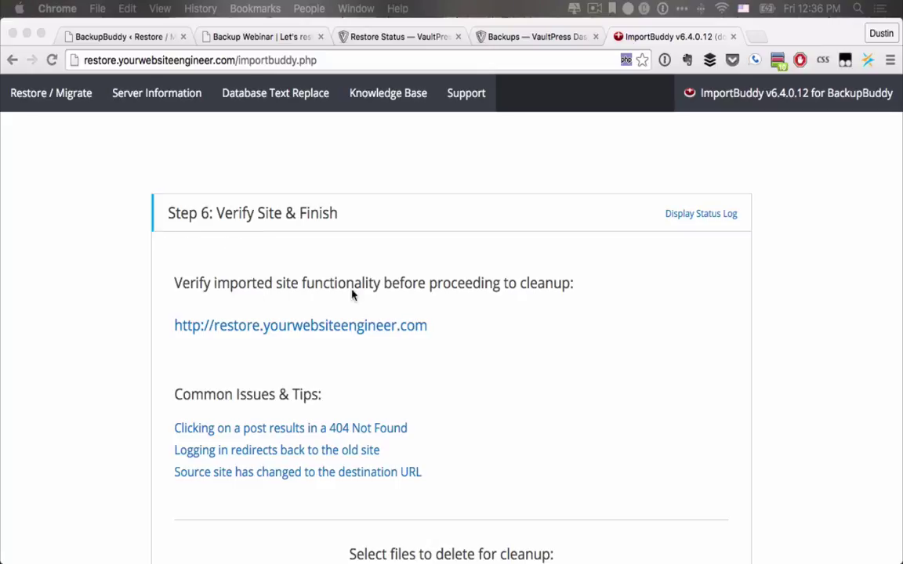
Step: Open the restored site in a new tab, reload it and scroll through the page
left_click(322, 329, "super")
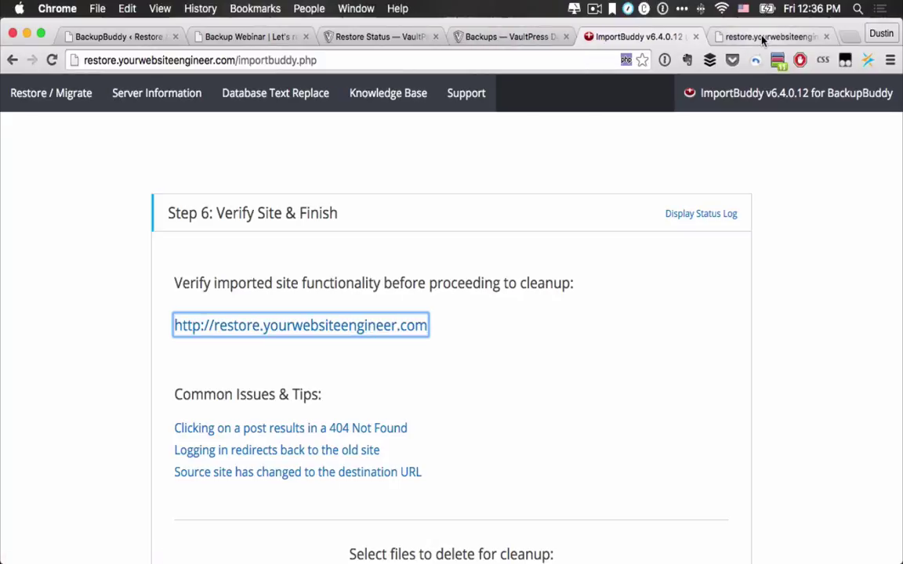
left_click(763, 37)
left_click(50, 59)
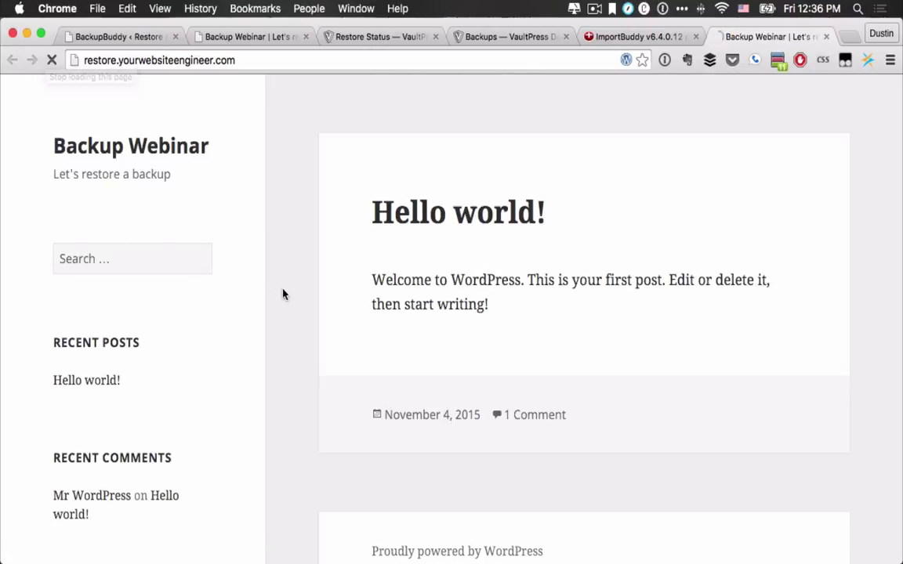
scroll(294, 321, "down", 5)
scroll(294, 321, "up", 5)
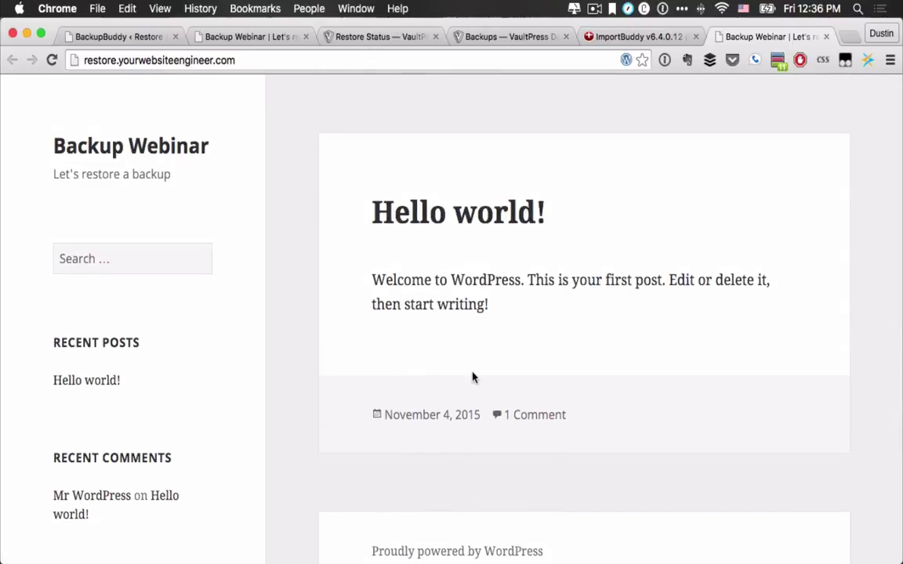
scroll(435, 232, "down", 4)
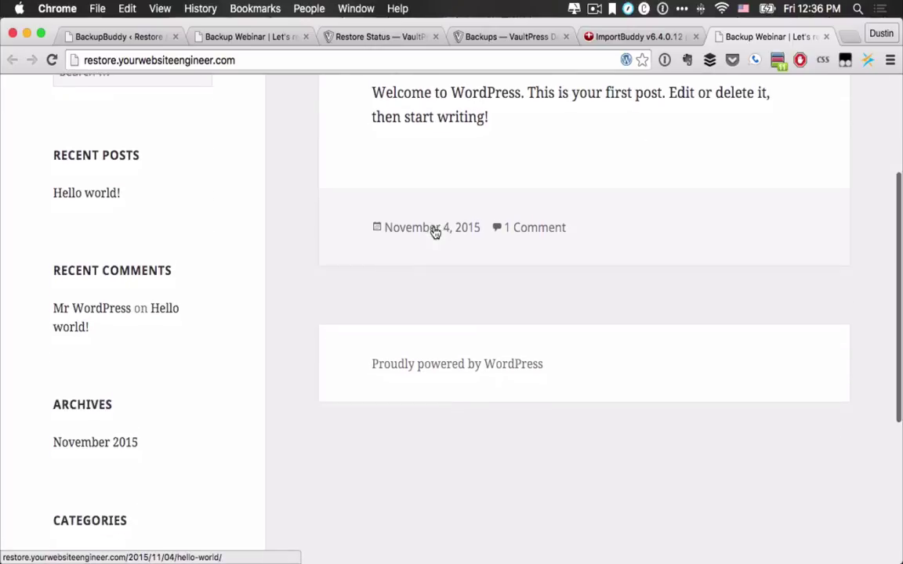
scroll(435, 232, "up", 4)
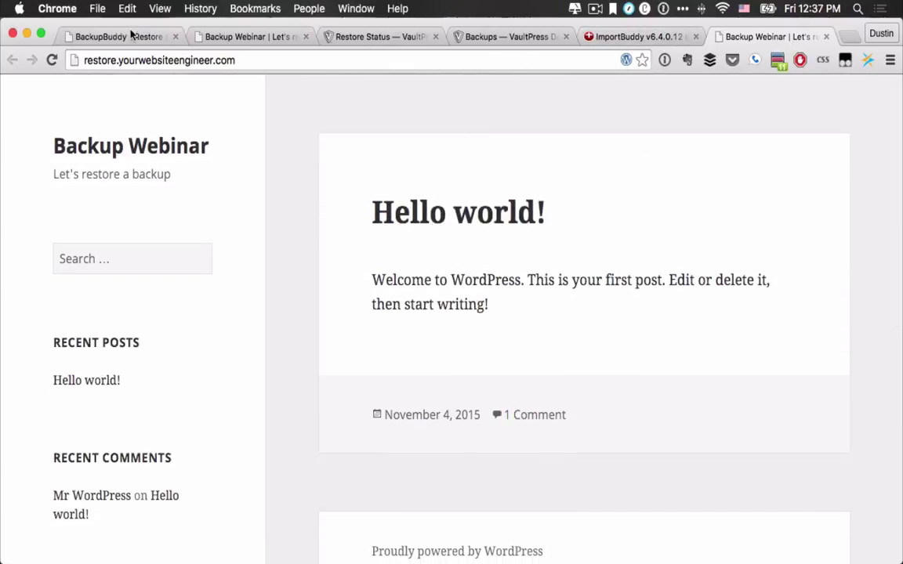
Step: Compare against the original backup site, then return to ImportBuddy's Step 6 cleanup options
left_click(224, 39)
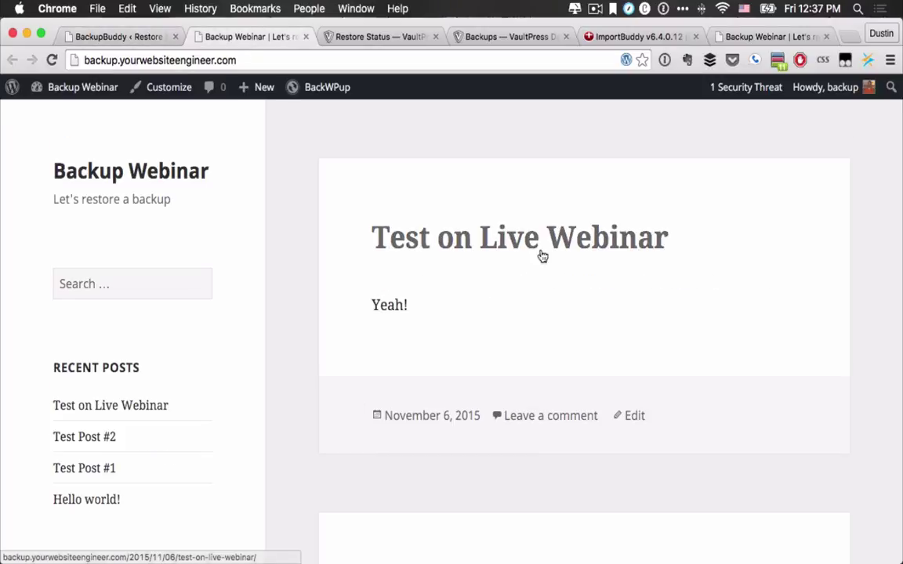
left_click(768, 36)
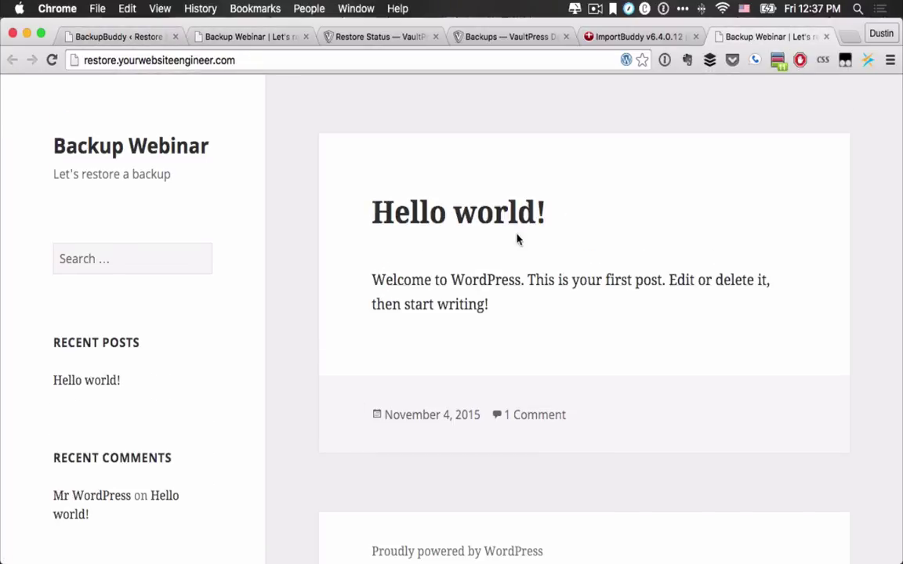
scroll(375, 427, "down", 5)
scroll(374, 428, "up", 5)
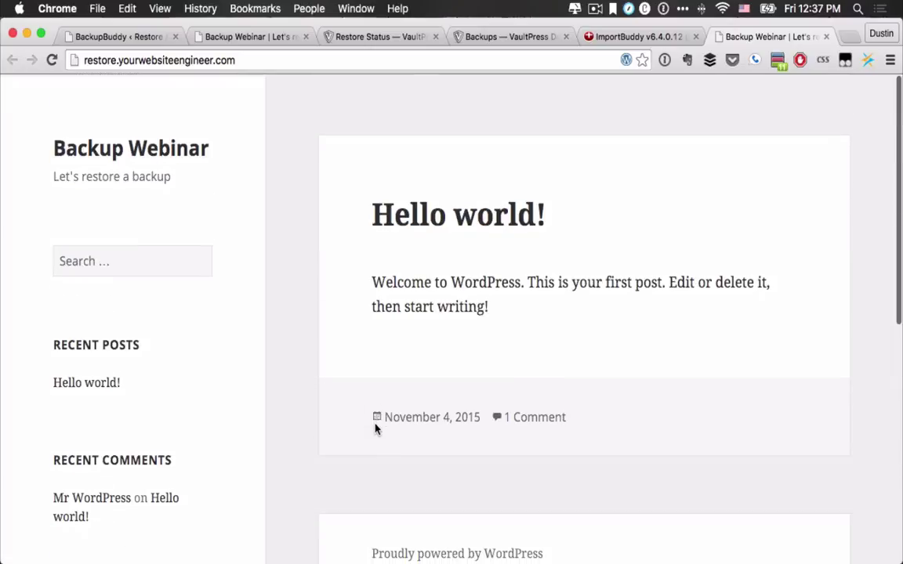
left_click(610, 37)
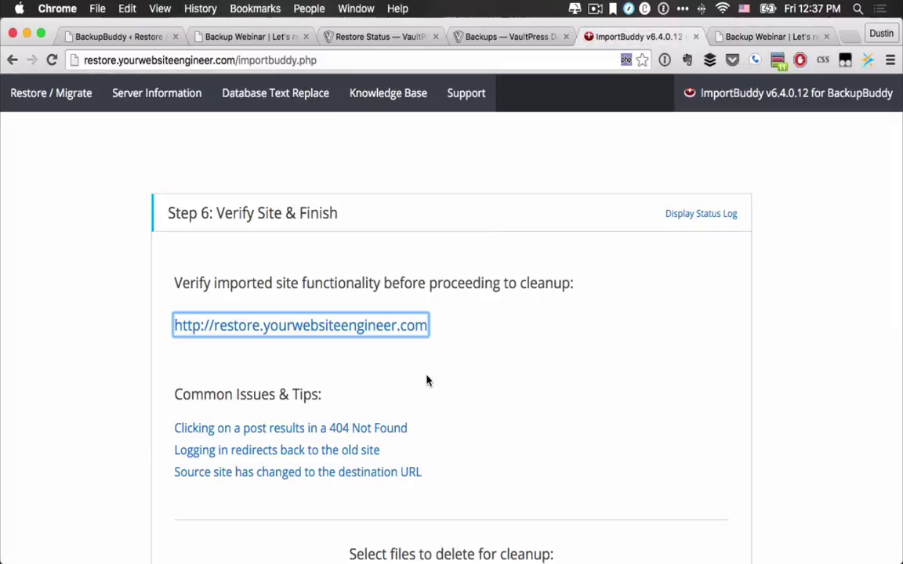
scroll(313, 369, "down", 3)
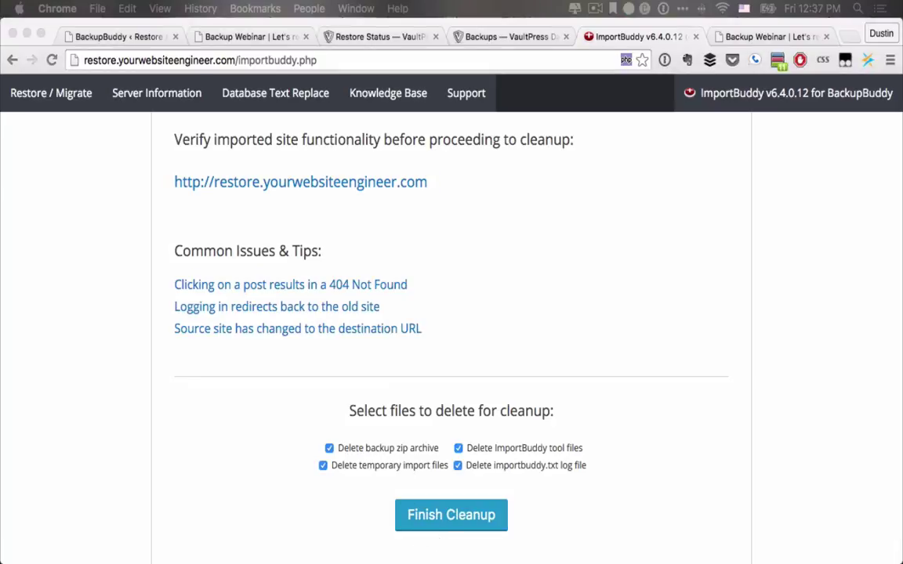
left_click_drag(322, 243, 313, 115)
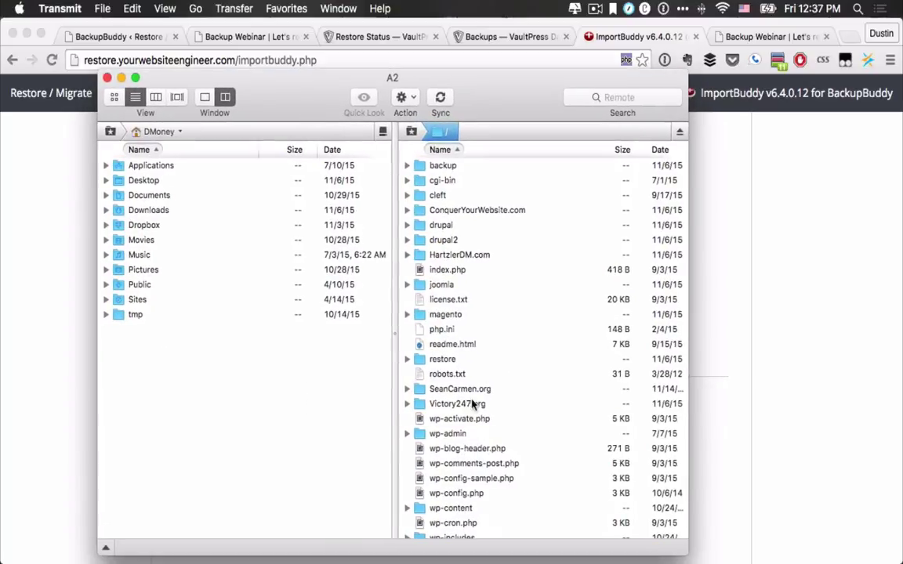
double_click(442, 359)
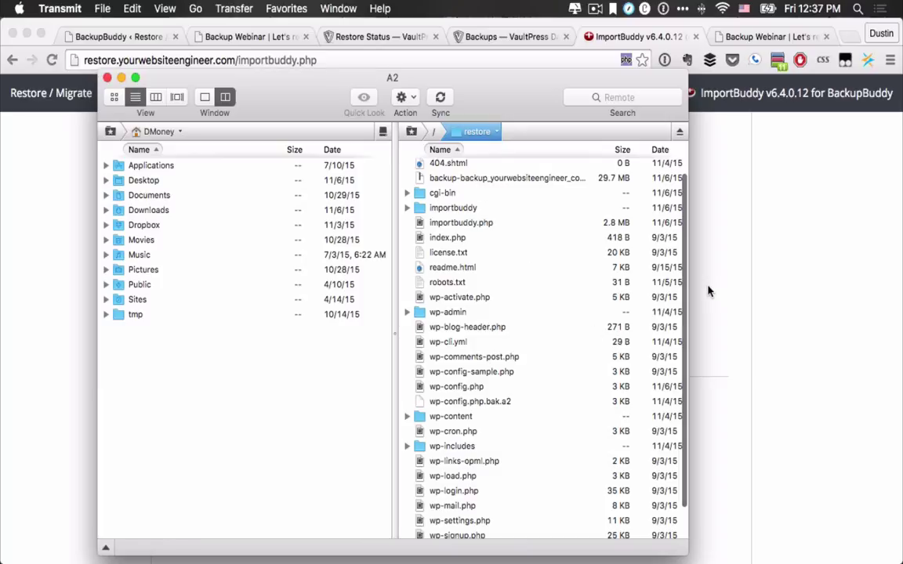
scroll(498, 421, "down", 5)
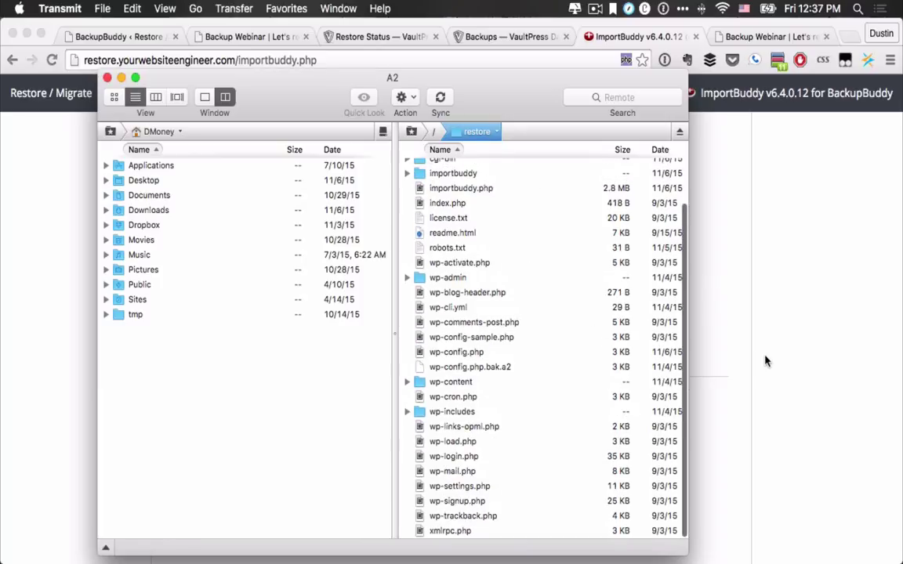
left_click(719, 344)
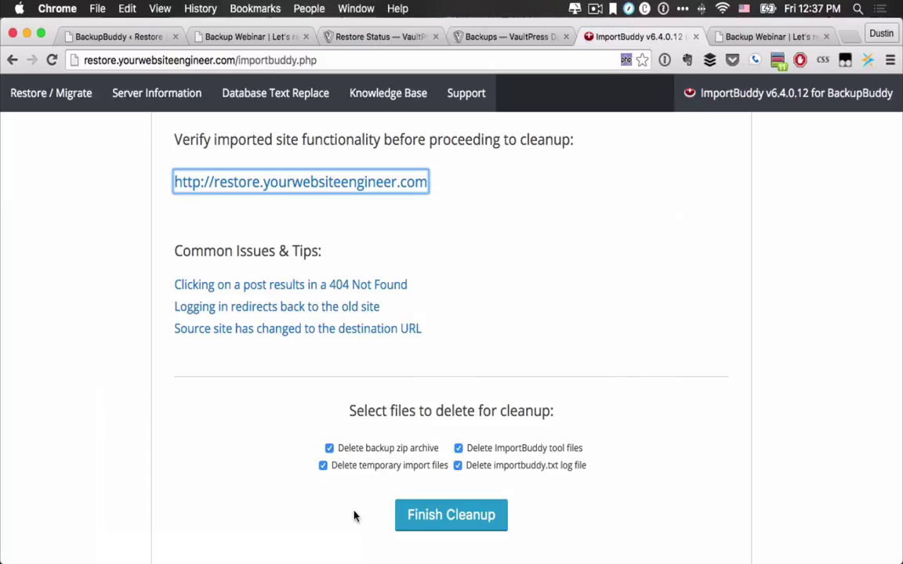
Step: Delete the restore files to finish, then view the restored Backup Webinar site's Hello world! post
left_click(436, 521)
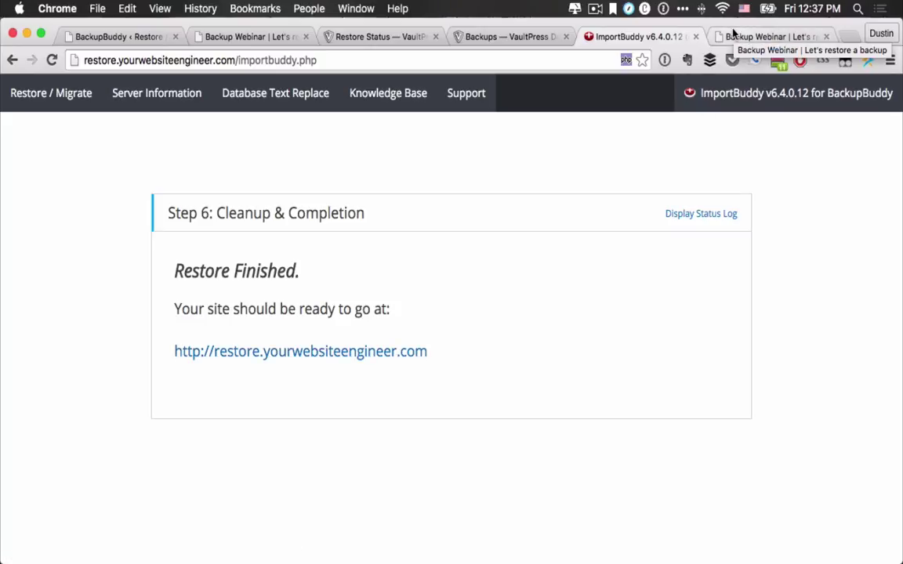
right_click(690, 30)
key("Escape")
left_click(710, 36)
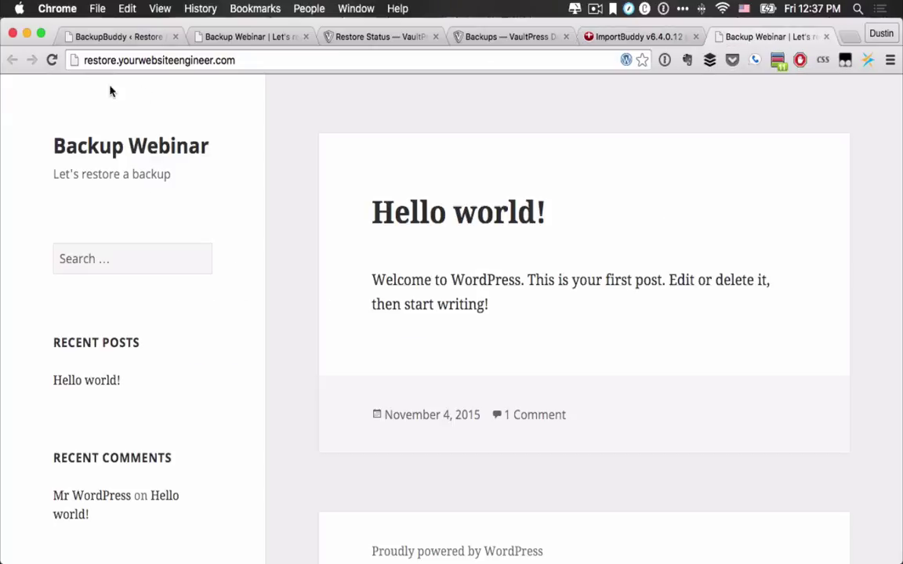
scroll(120, 534, "down", 5)
scroll(121, 534, "up", 5)
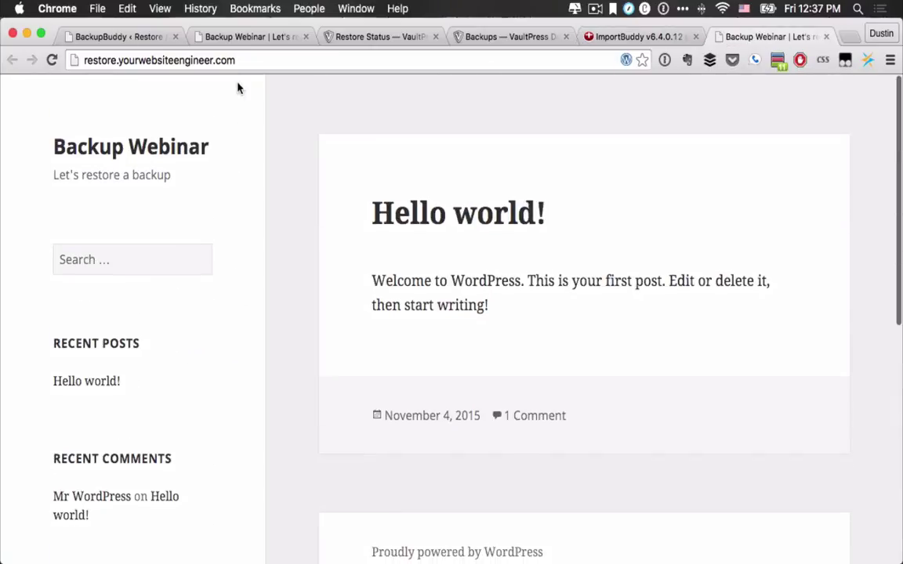
Step: Go to the restored site's /wp-admin and log in with the saved credentials, declining to save the login
left_click(245, 63)
key("Right")
type("/wp-admin")
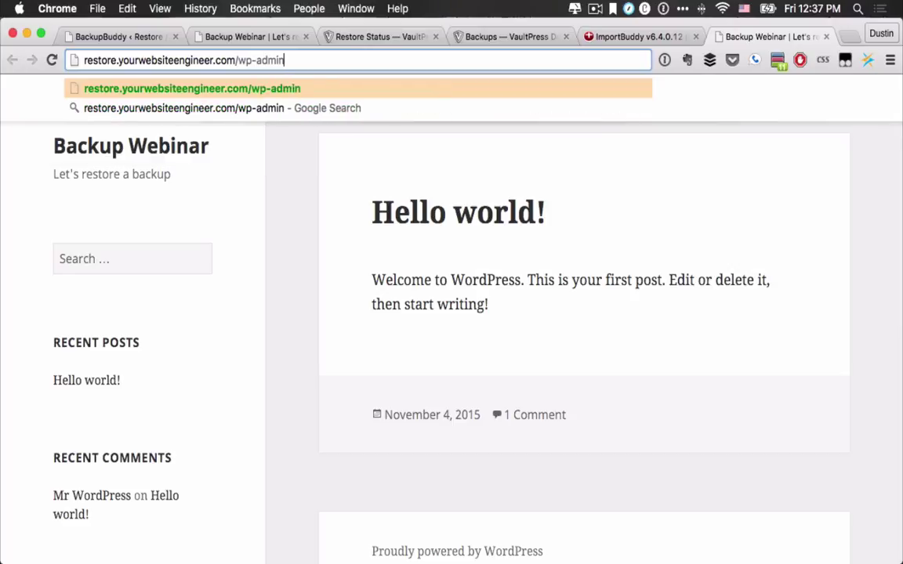
key("Return")
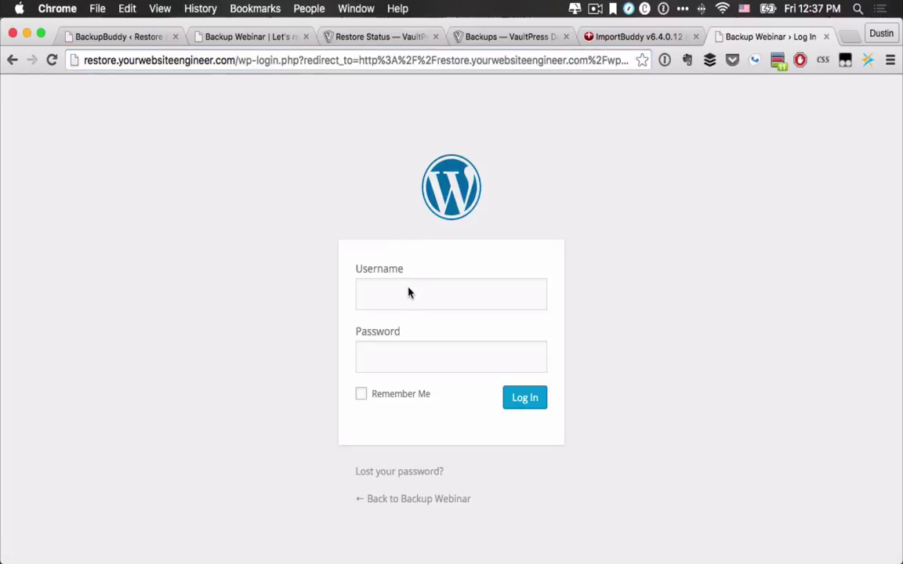
left_click(408, 290)
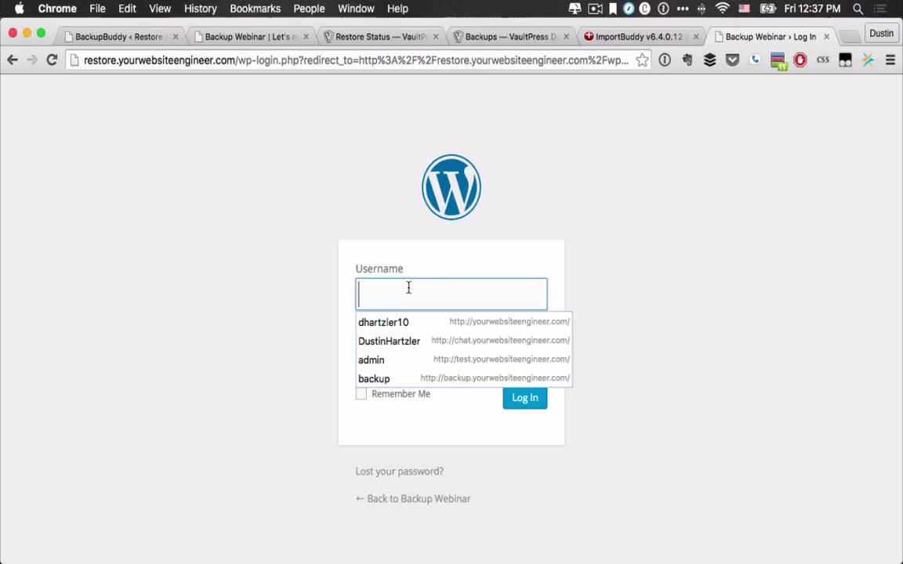
left_click(406, 378)
left_click(531, 400)
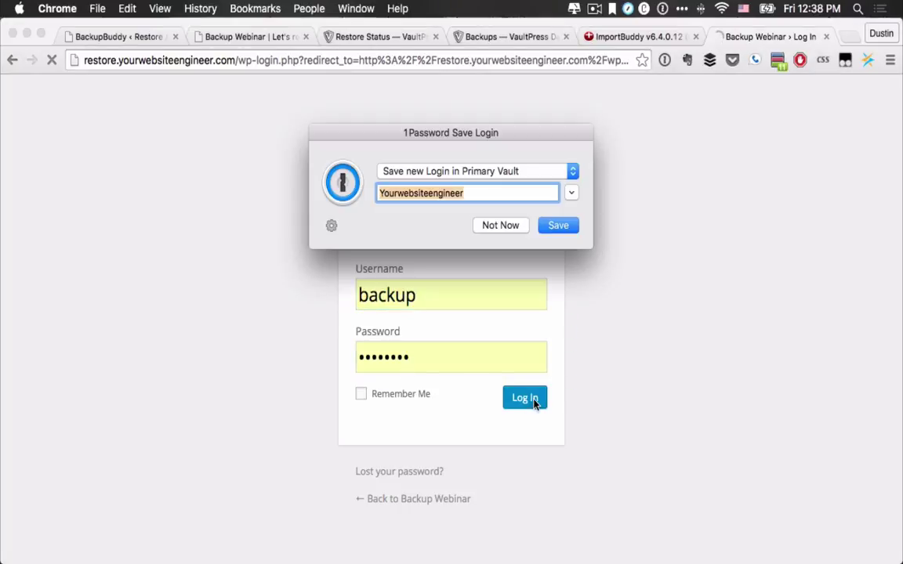
left_click(501, 225)
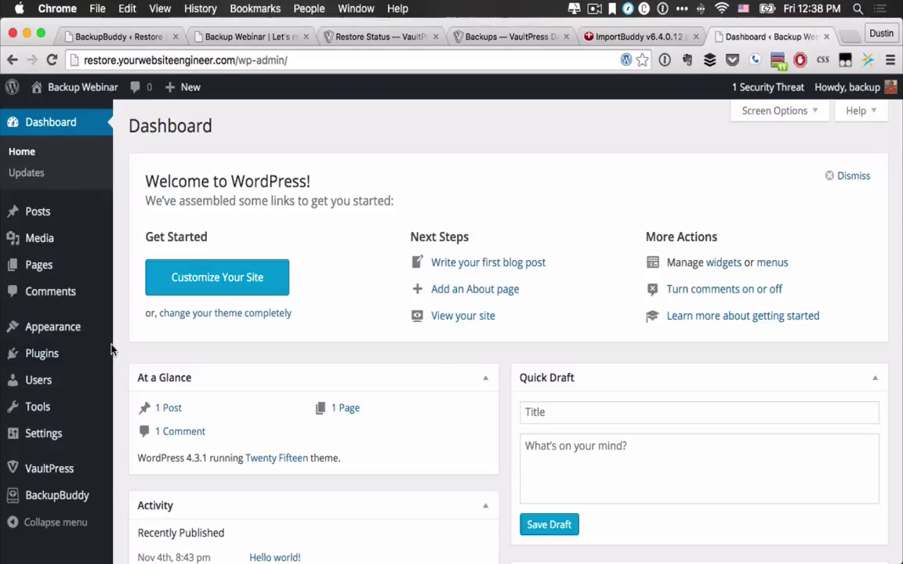
scroll(272, 379, "down", 10)
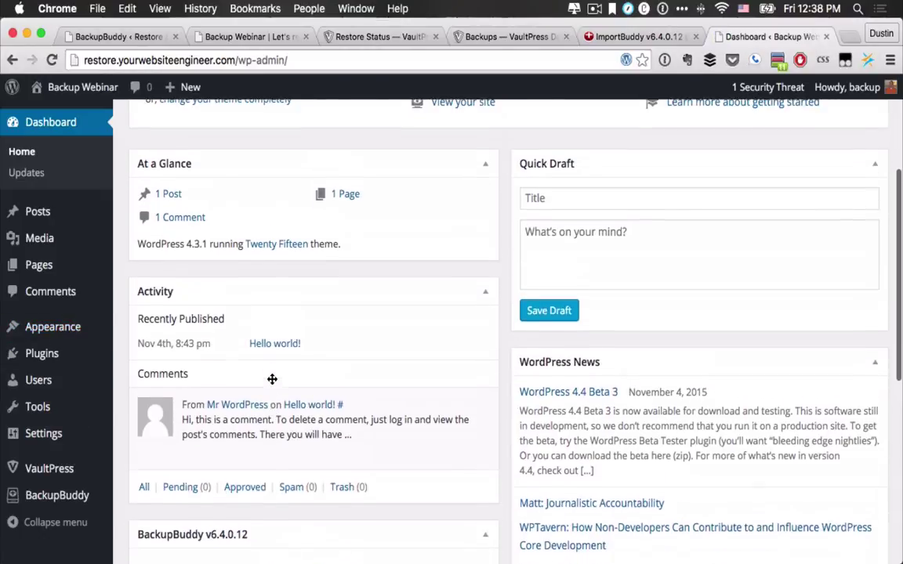
scroll(272, 379, "up", 5)
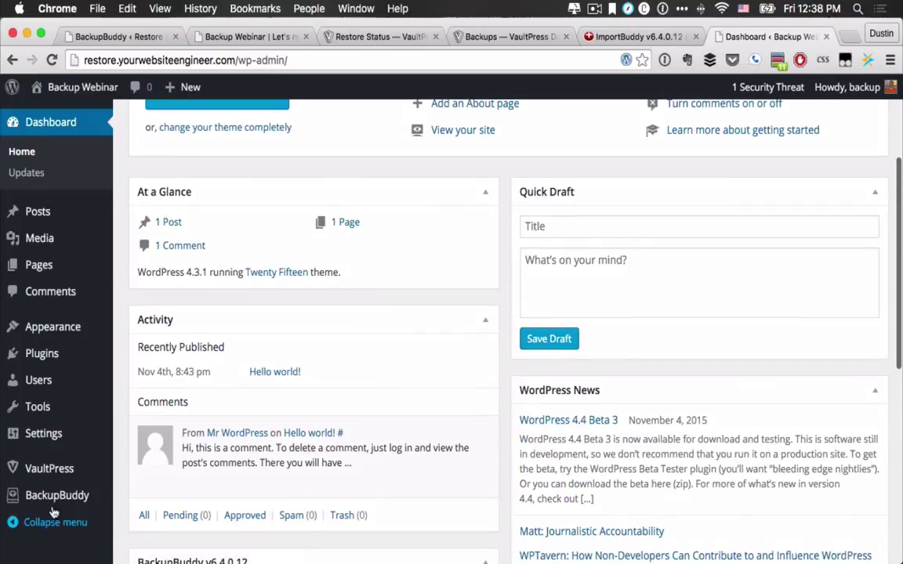
Step: Review the Installed Plugins list, then return to the BackupBuddy Restore / Migrate tab
mouse_move(42, 353)
left_click(160, 355)
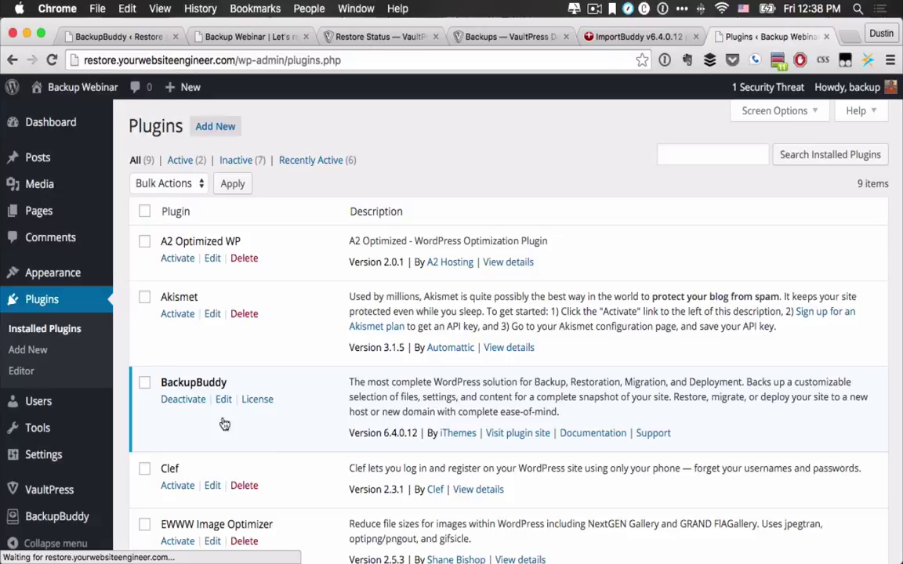
scroll(307, 471, "down", 2)
scroll(307, 470, "down", 6)
scroll(307, 471, "up", 4)
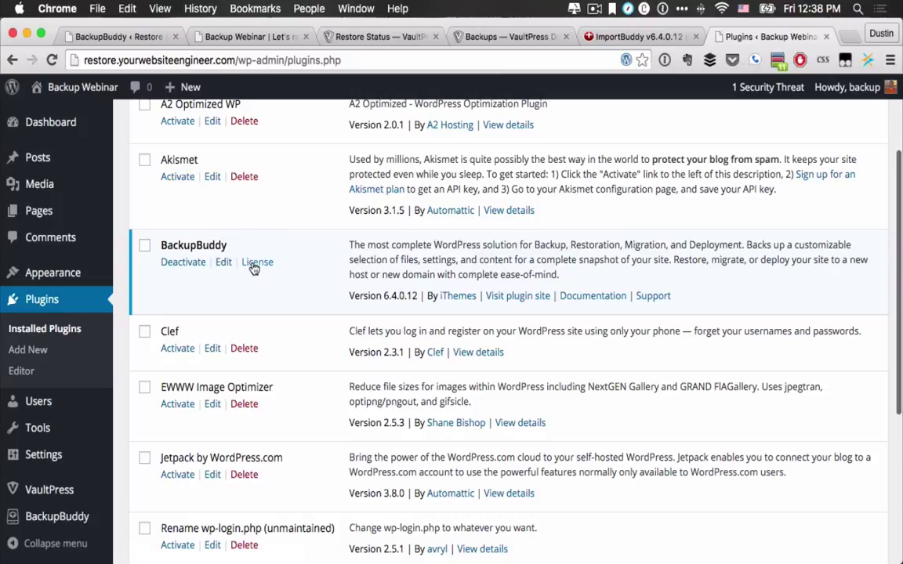
scroll(252, 263, "down", 3)
scroll(252, 267, "up", 6)
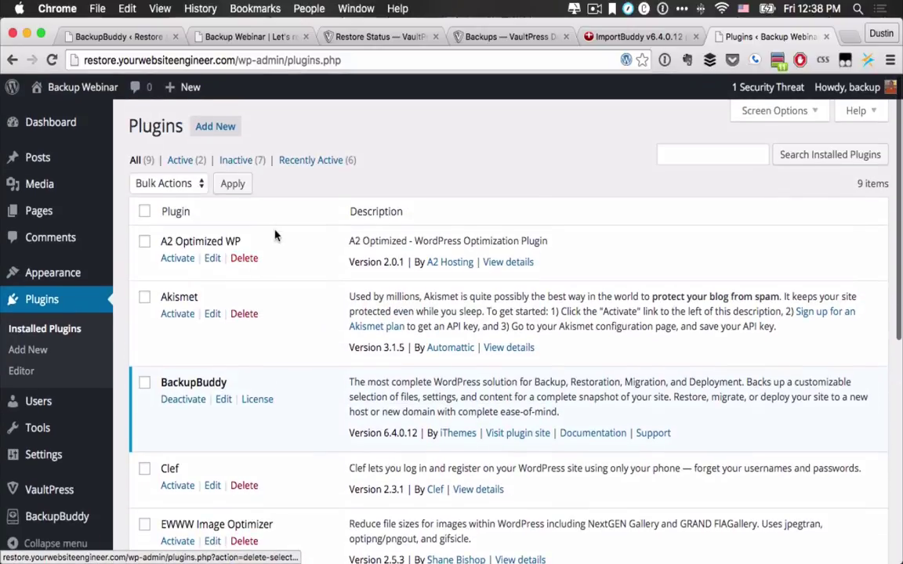
left_click(112, 37)
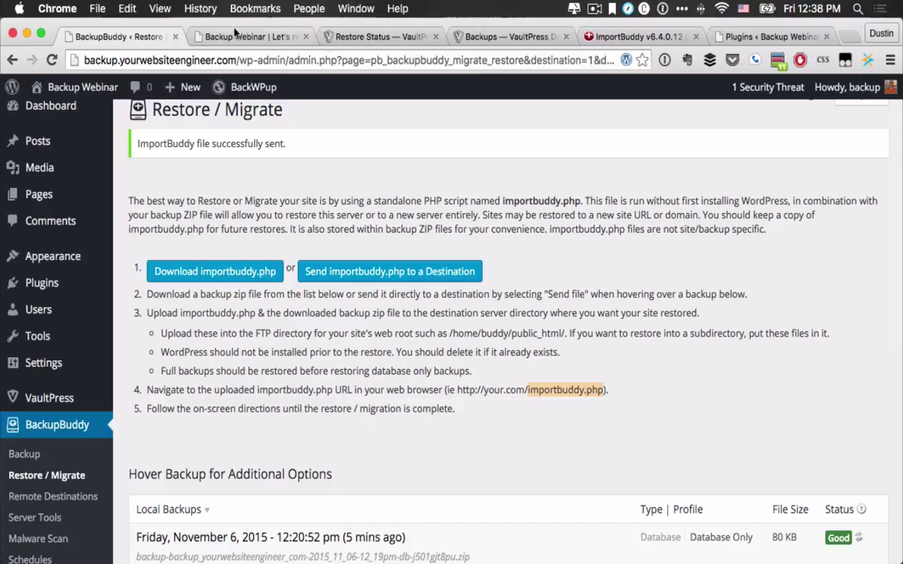
Step: From Restore Status go back to Backups and prepare a full restore of the Nov 6 (7:40 am) backup
left_click(362, 37)
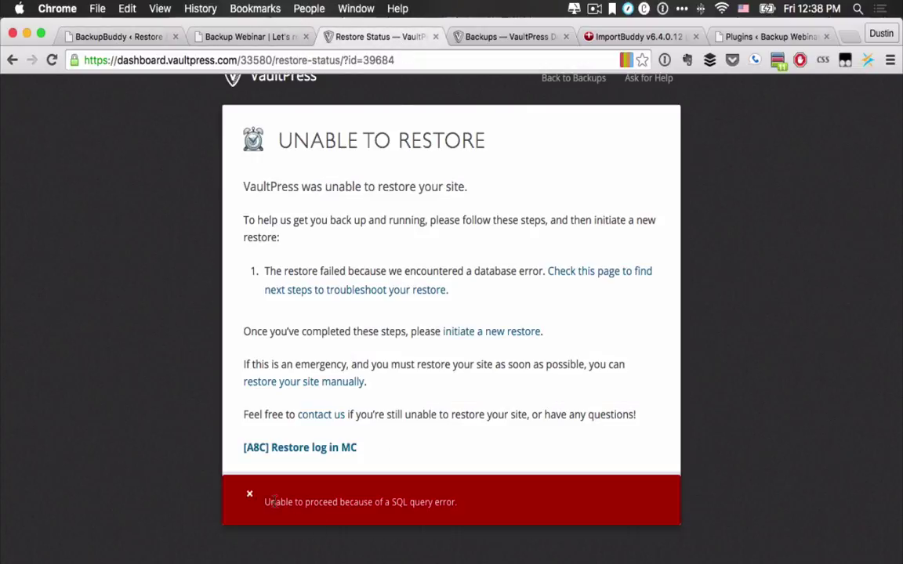
scroll(275, 439, "up", 1)
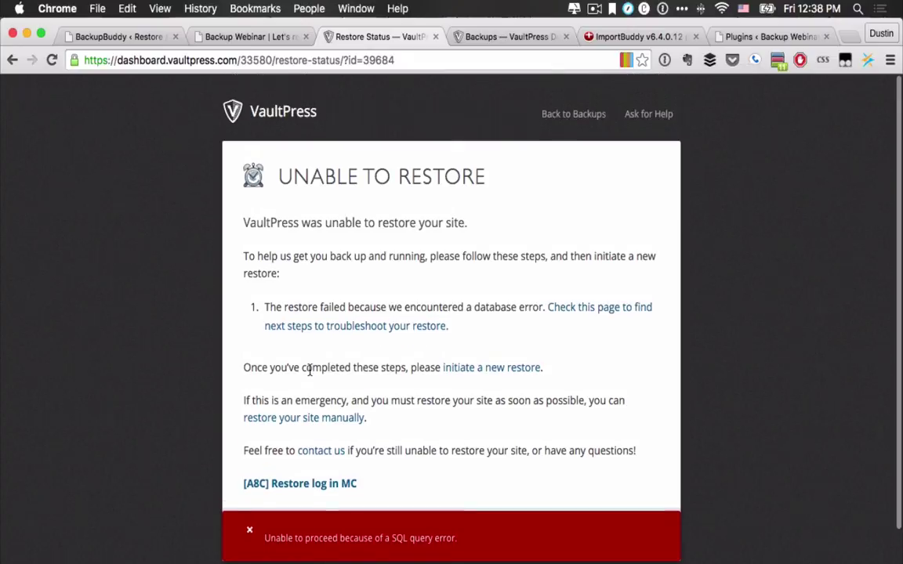
left_click(574, 77)
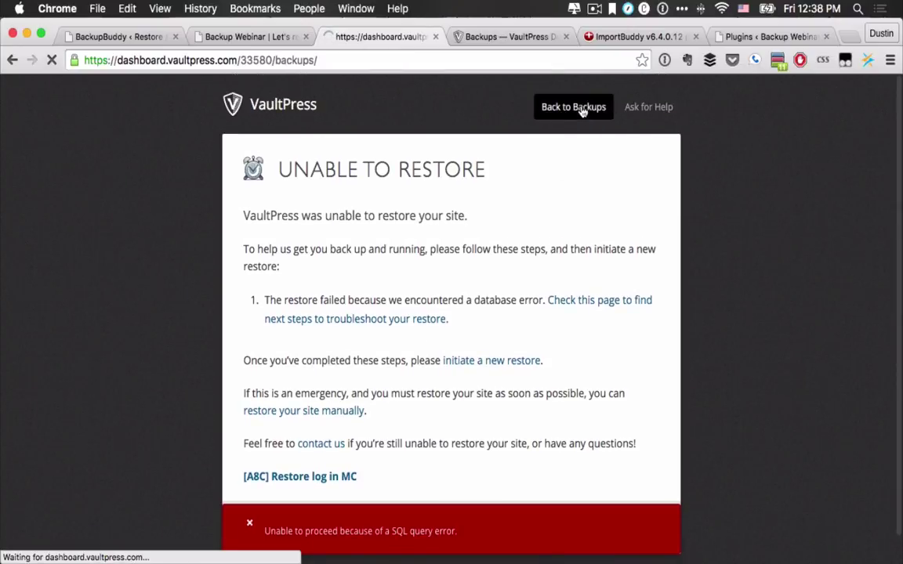
scroll(674, 426, "down", 5)
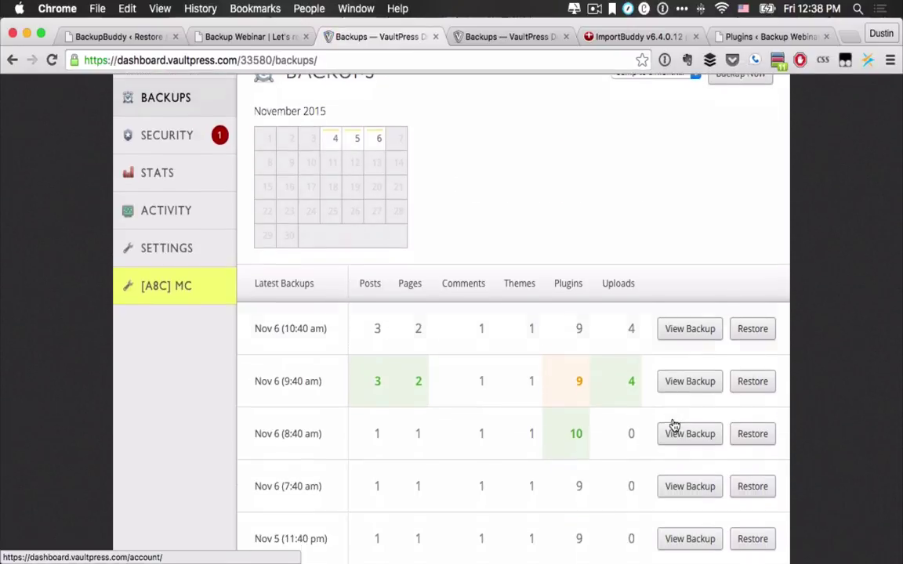
scroll(673, 424, "down", 2)
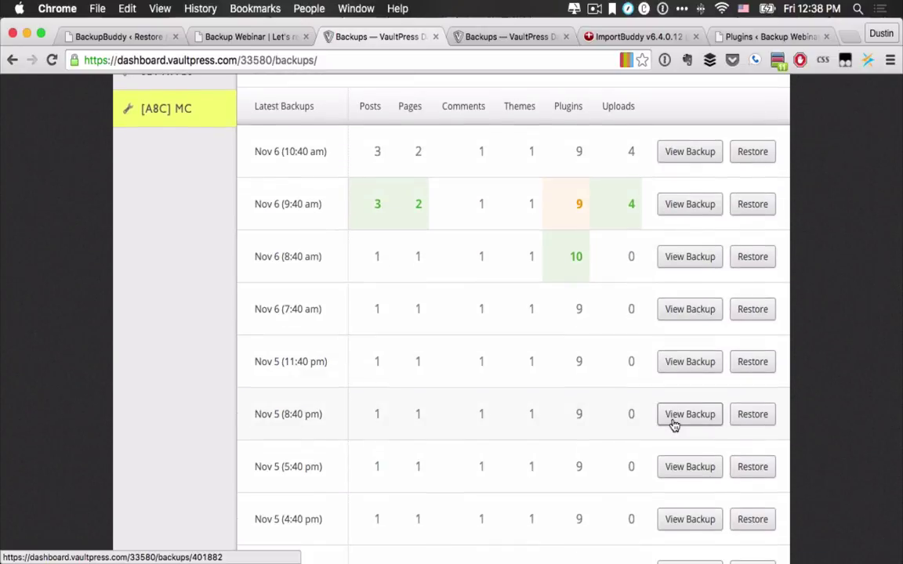
scroll(674, 425, "down", 1)
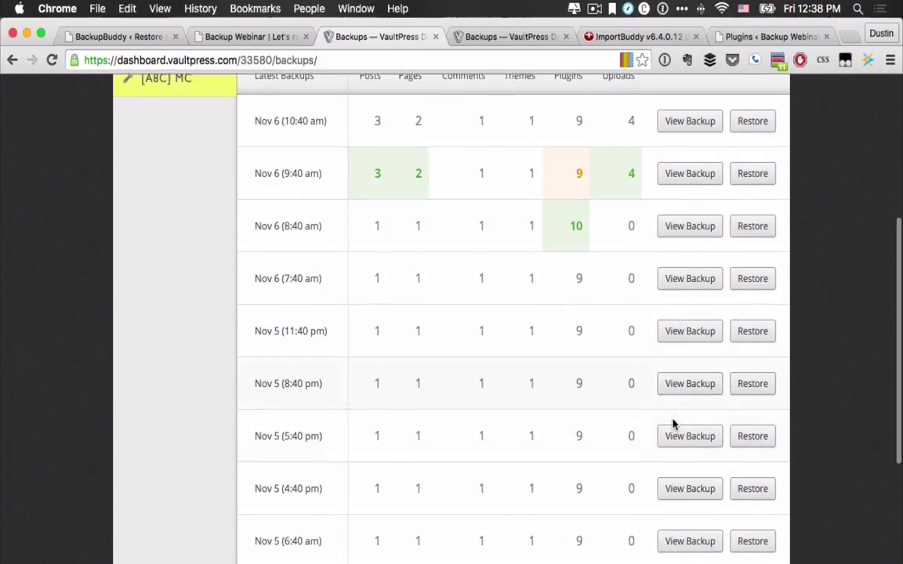
left_click(753, 281)
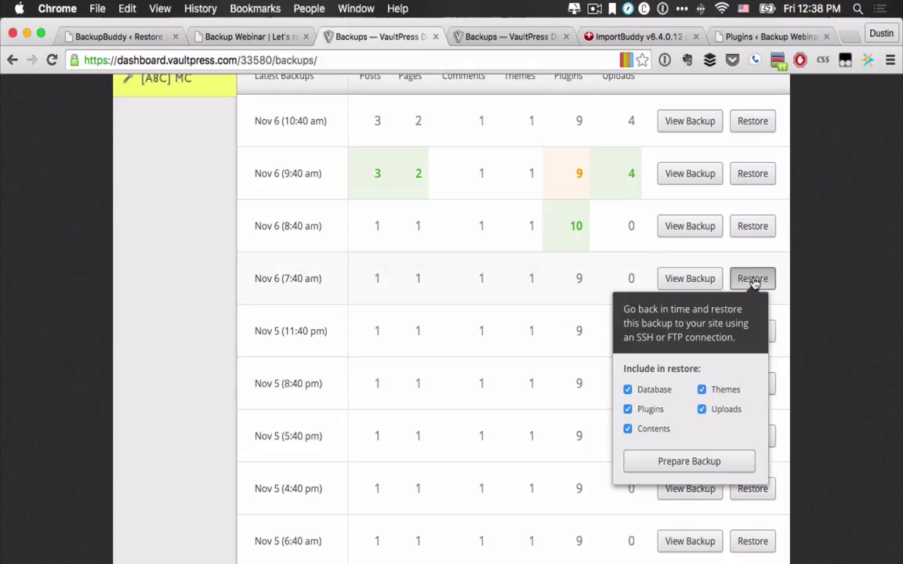
left_click(673, 469)
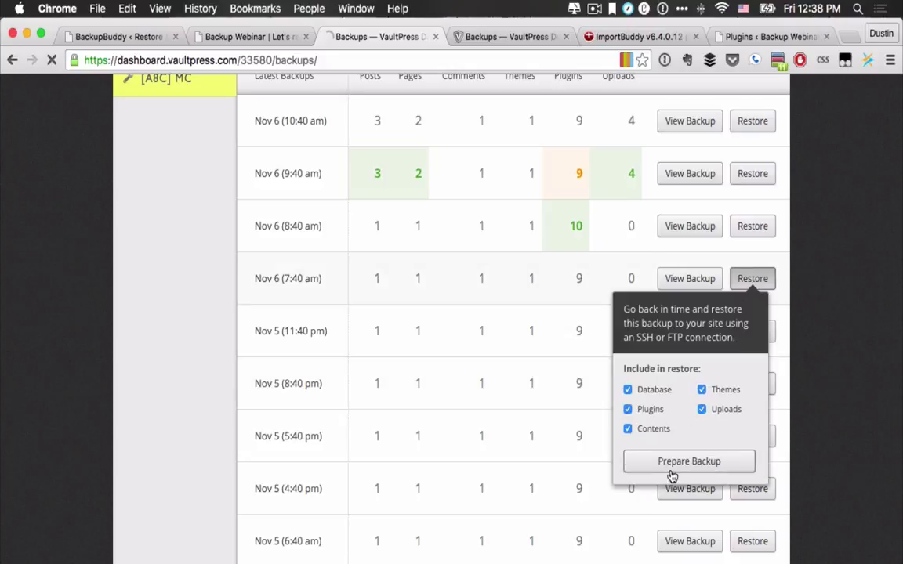
Step: Open BackWPup > Dashboard, then confirm VaultPress is Ready to Restore to backup.yourwebsiteengineer.com
left_click(125, 36)
scroll(61, 490, "down", 5)
mouse_move(56, 520)
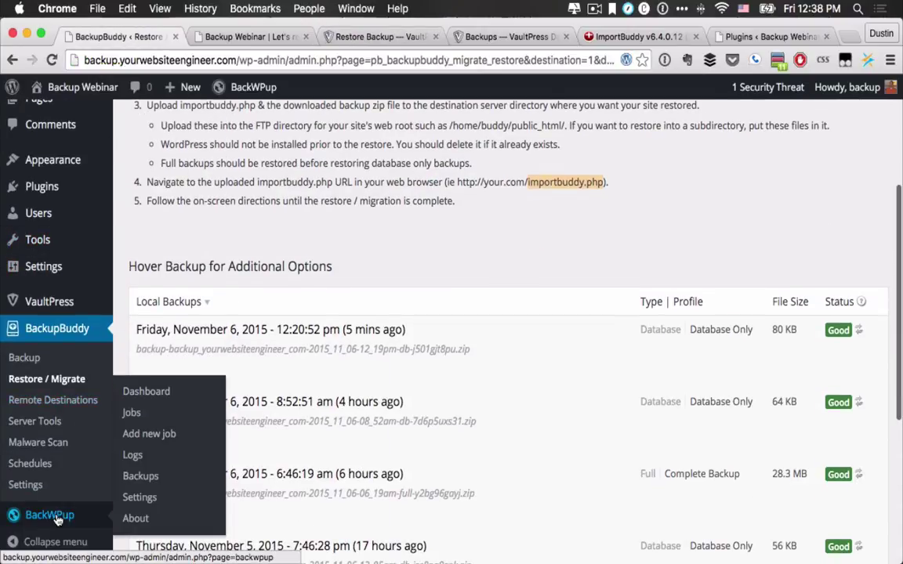
left_click(139, 390)
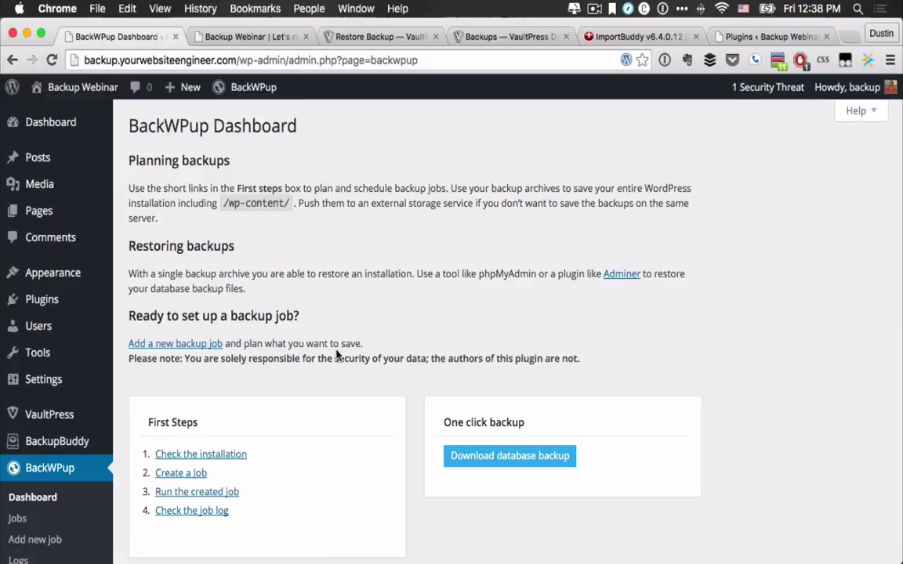
scroll(337, 353, "down", 5)
scroll(338, 356, "up", 5)
left_click(365, 36)
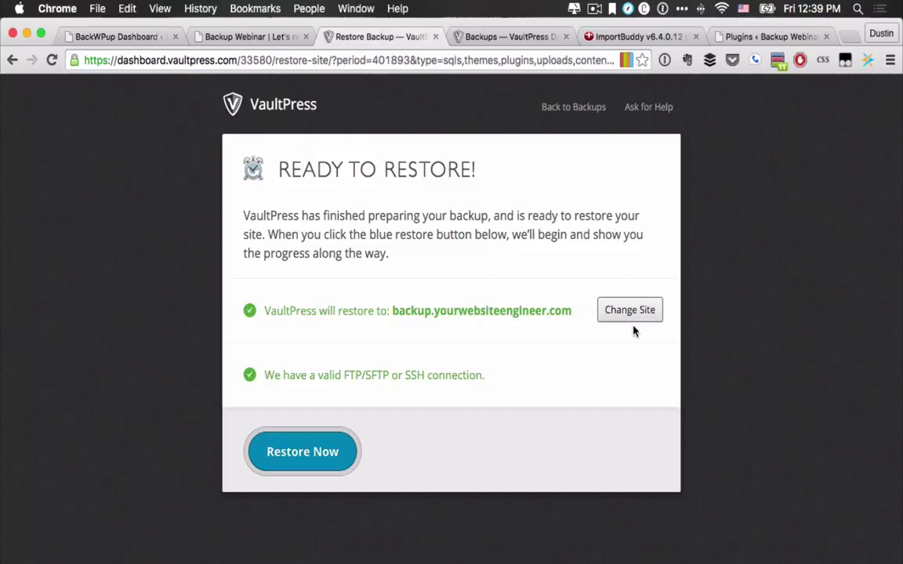
Step: Start the VaultPress Restore Now, then open BackWPup > Backups showing the 53.36 kB database-only zip
left_click(299, 451)
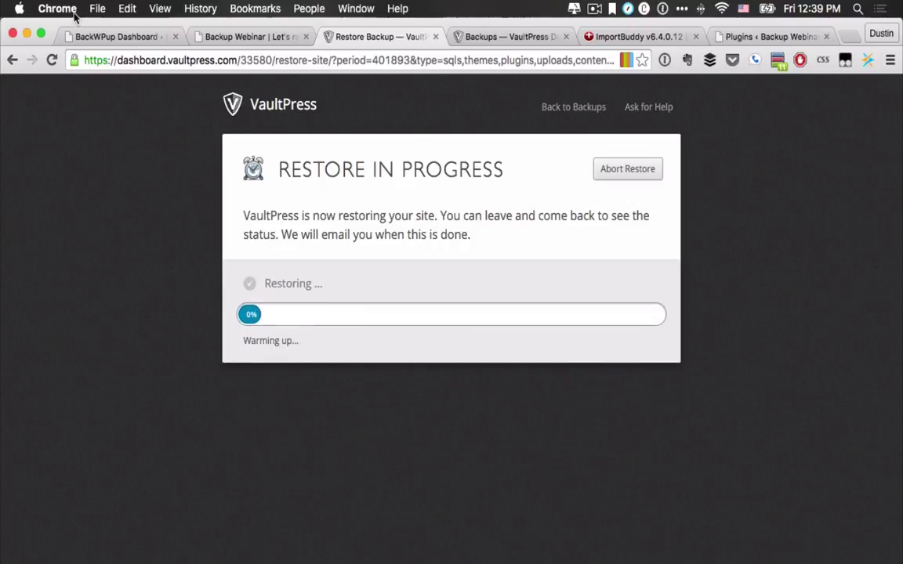
left_click(102, 39)
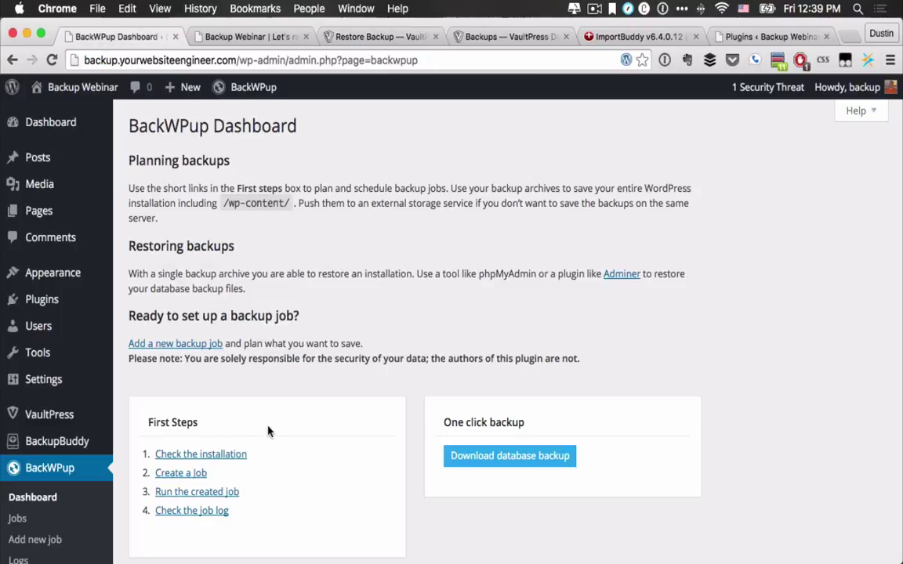
scroll(267, 430, "down", 2)
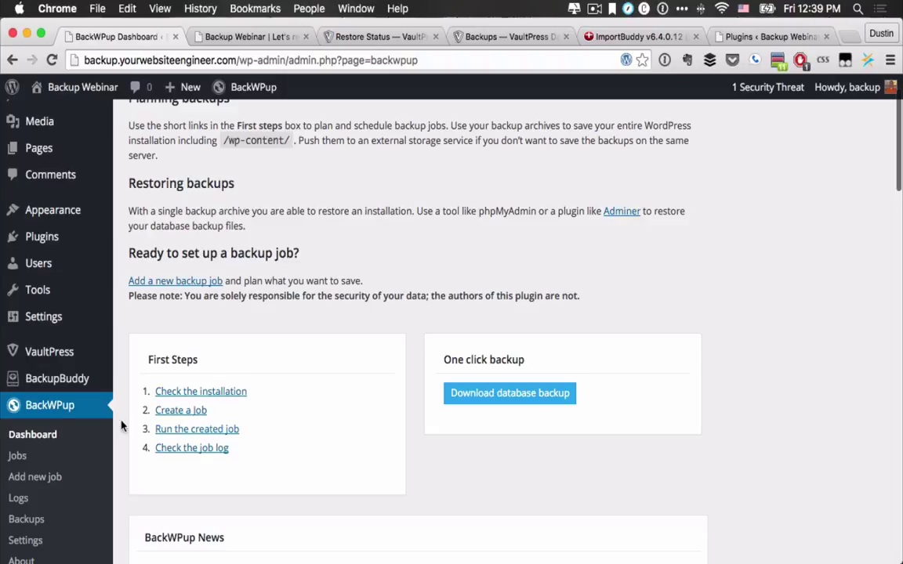
scroll(31, 432, "down", 2)
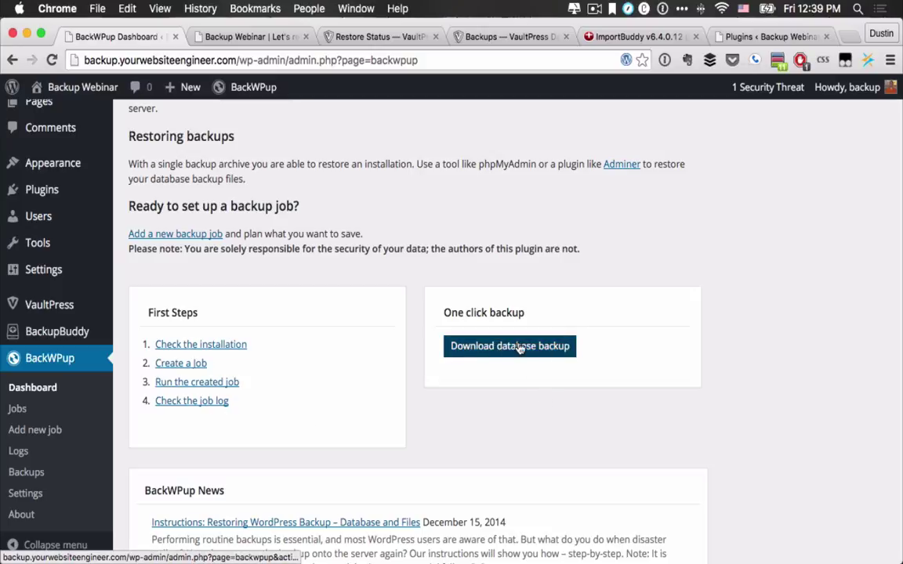
scroll(487, 392, "down", 5)
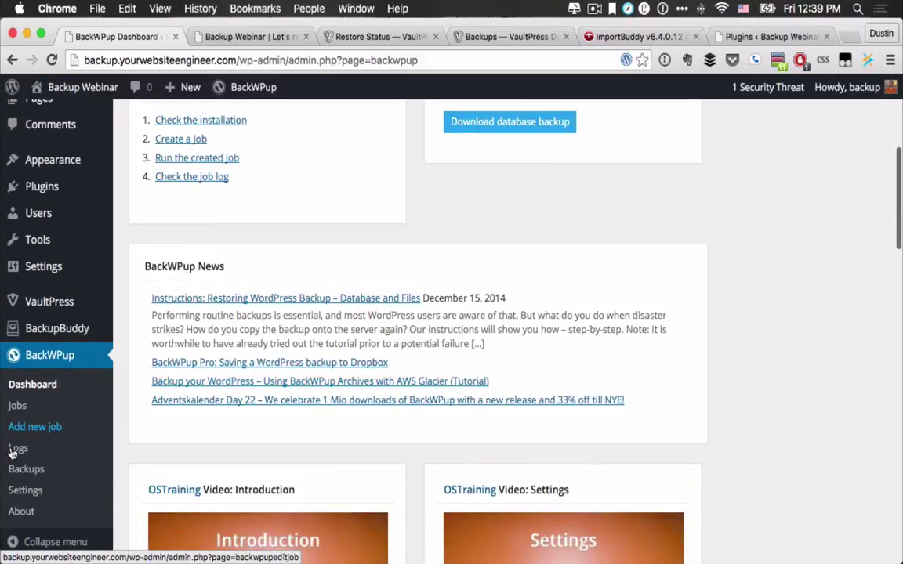
left_click(35, 470)
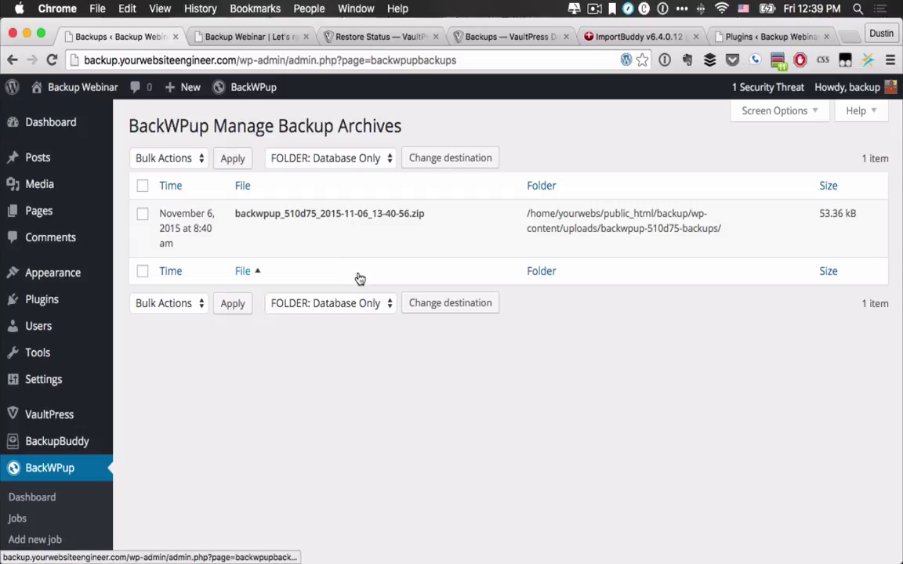
Step: Switch the BackWPup archive folder to Full Backup and download its archive
left_click(338, 163)
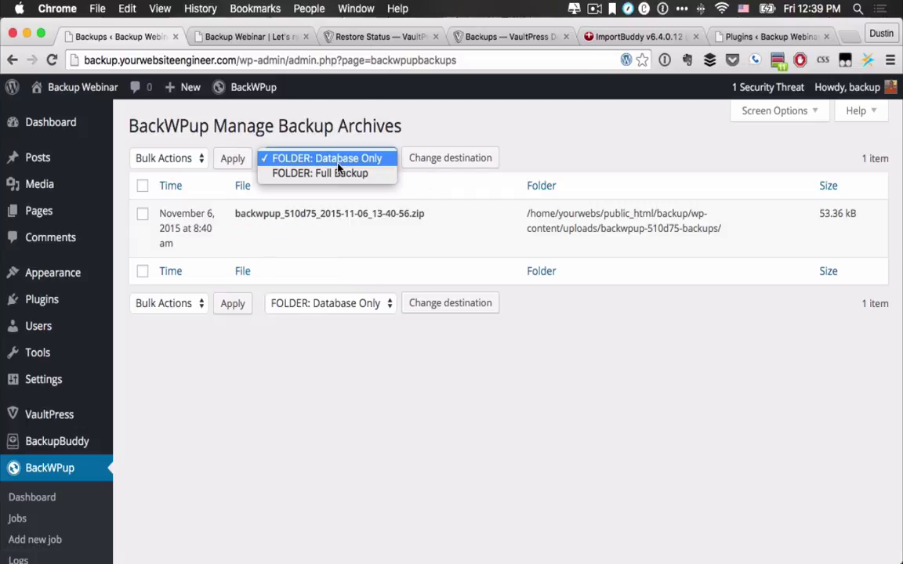
left_click(343, 173)
left_click(457, 167)
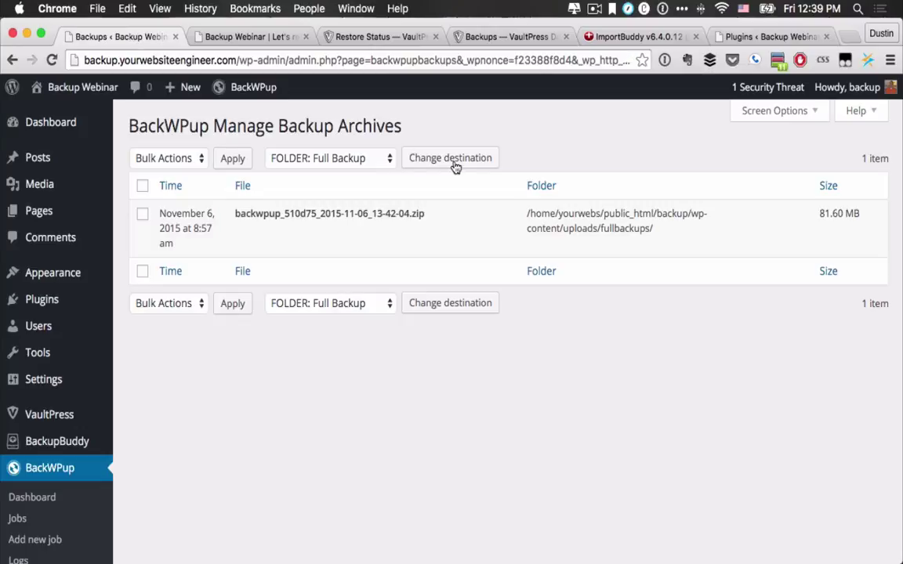
mouse_move(445, 259)
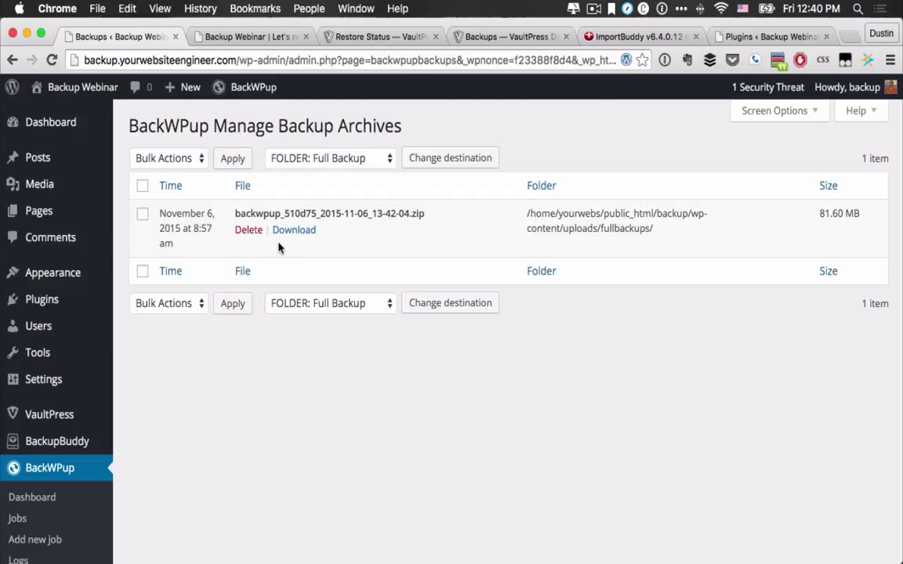
left_click(287, 235)
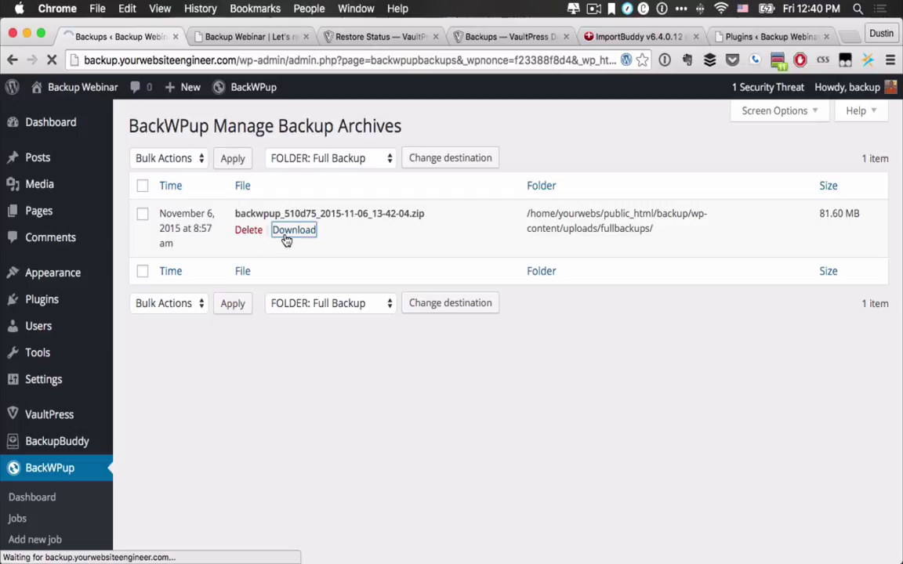
Step: Switch the folder to Database Only, download its zip, and check VaultPress restore progress at 1%
left_click(317, 161)
left_click(322, 142)
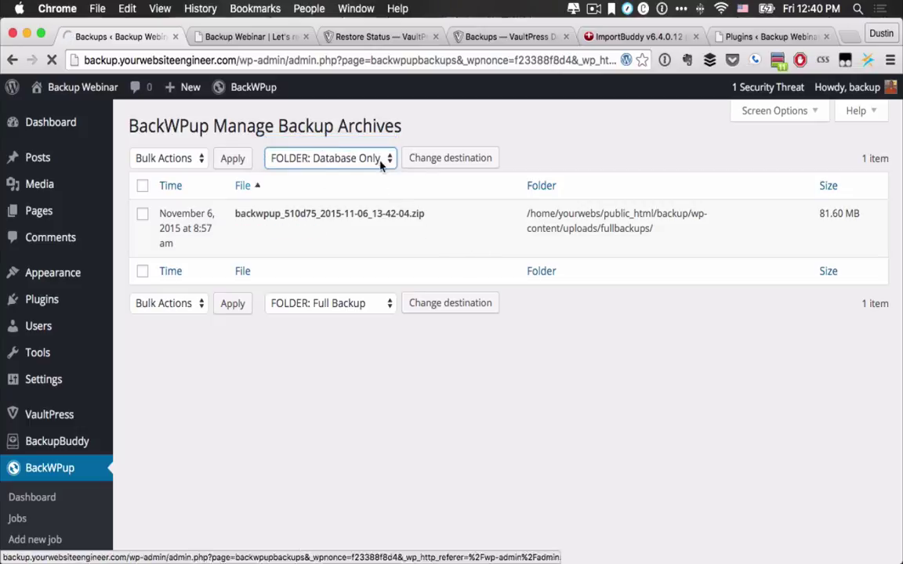
left_click(435, 160)
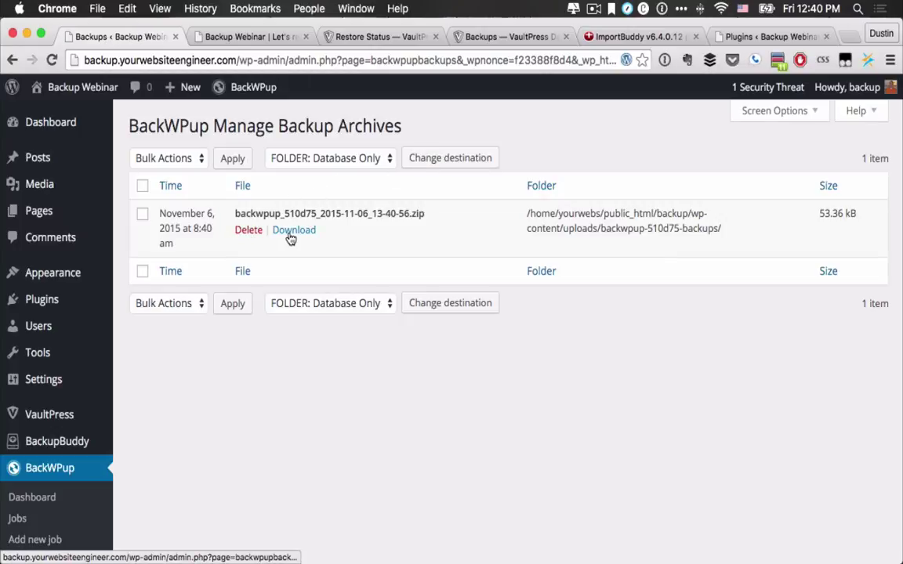
left_click(290, 238)
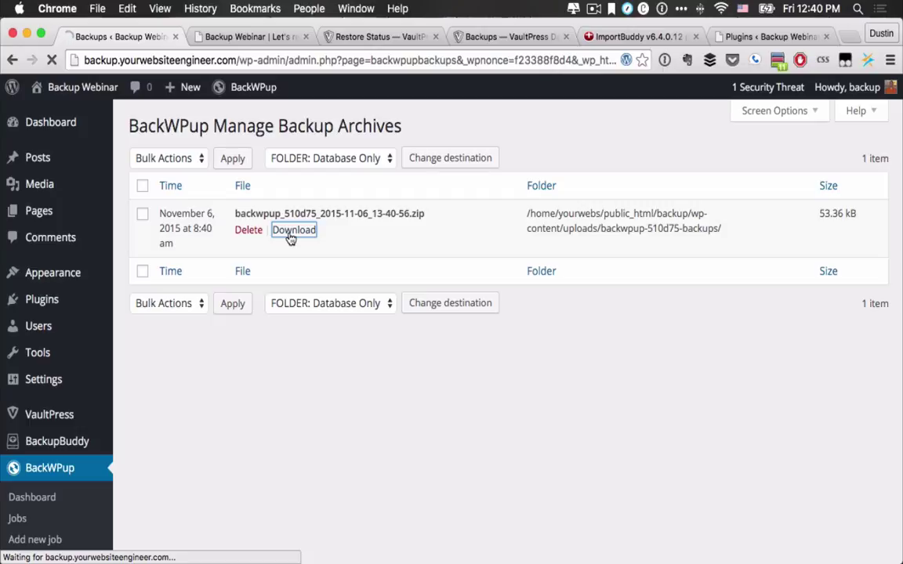
left_click(367, 37)
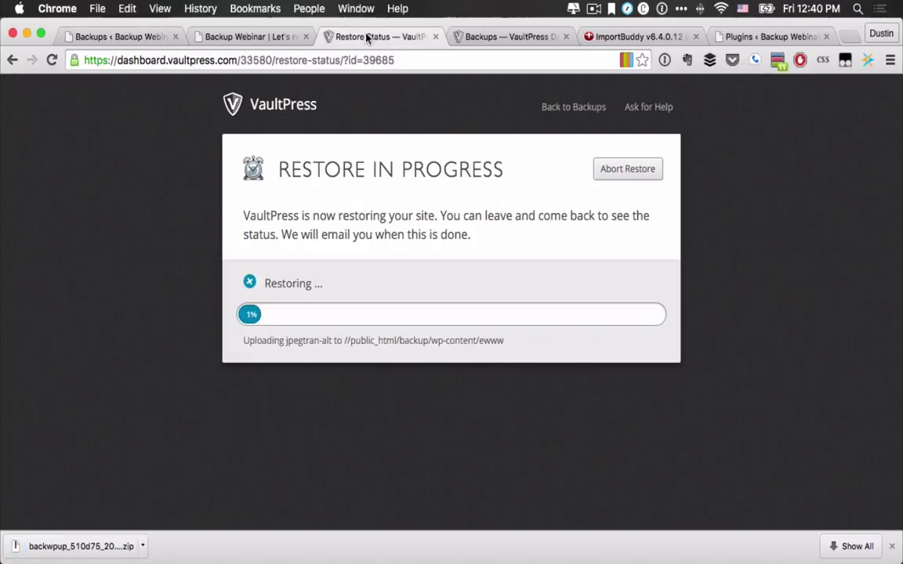
Step: Show the downloaded backup in Finder and move the extracted folder to the Desktop
left_click(144, 34)
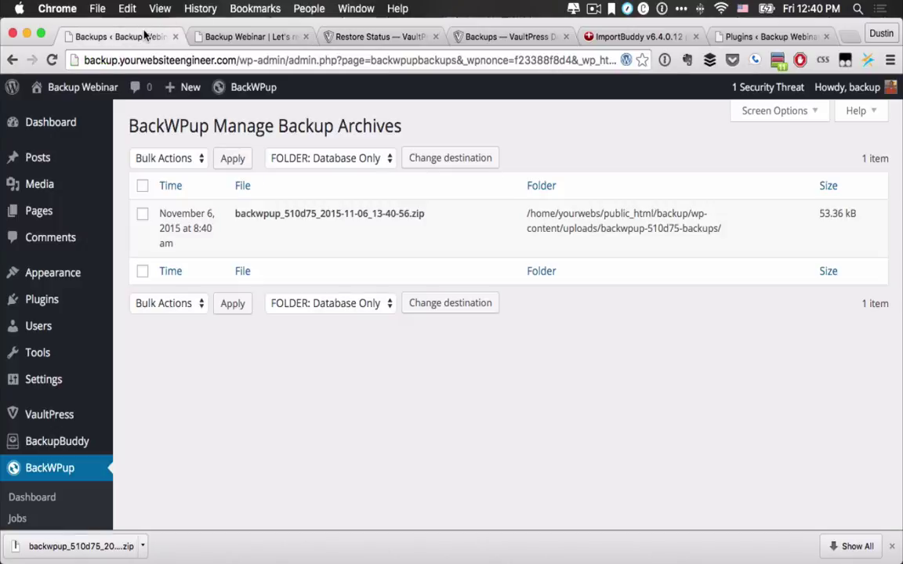
left_click(142, 546)
left_click(171, 525)
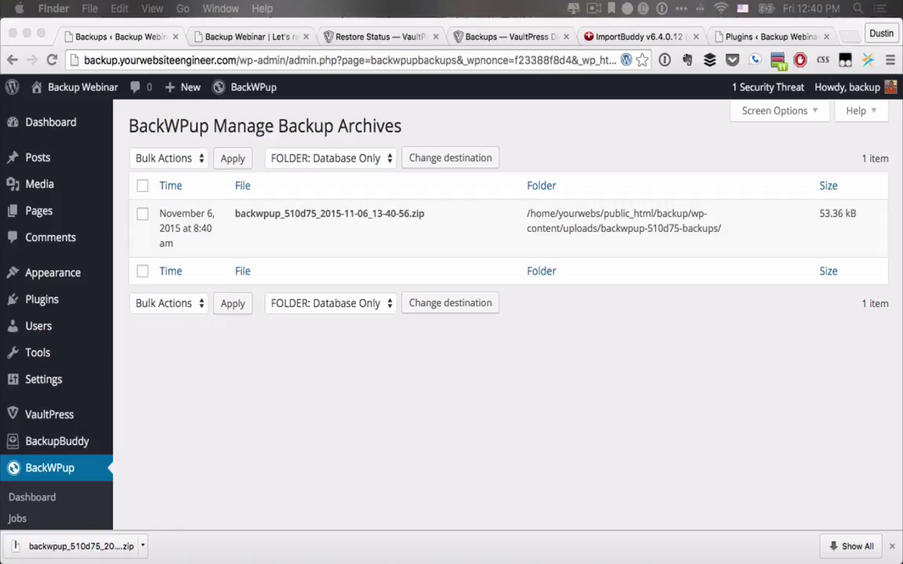
left_click_drag(408, 357, 264, 159)
left_click_drag(314, 243, 219, 286)
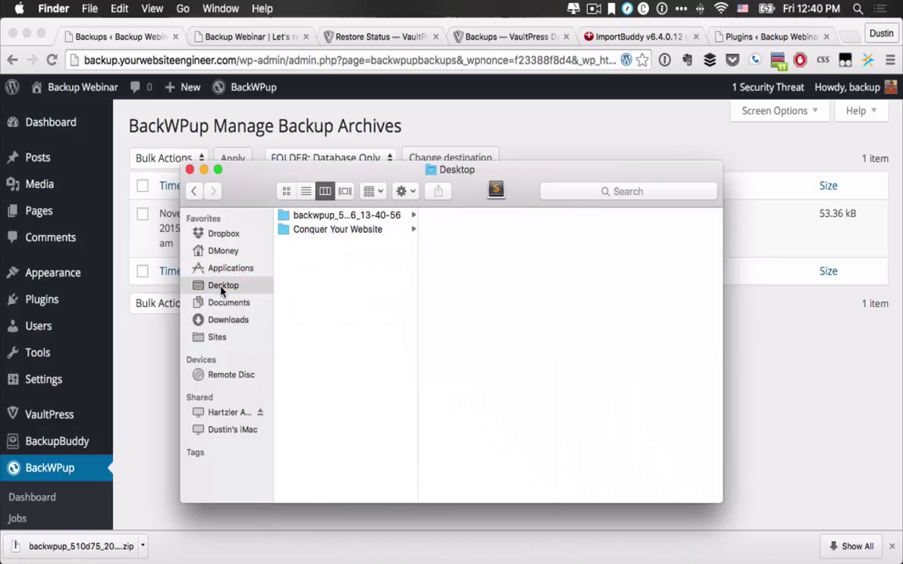
left_click(353, 214)
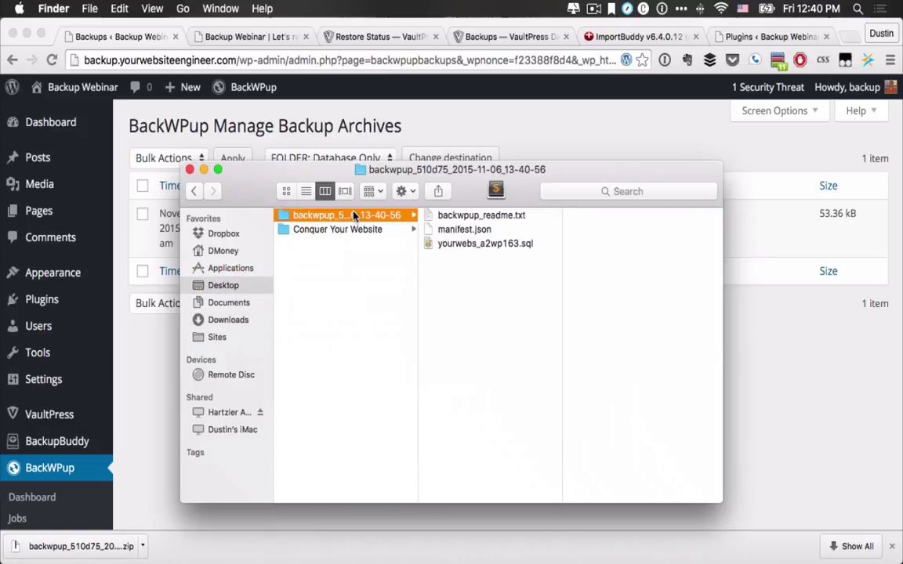
Step: Read backwpup_readme.txt, preview the 288 KB yourwebs_a2wp163.sql file, and return to Chrome
double_click(461, 217)
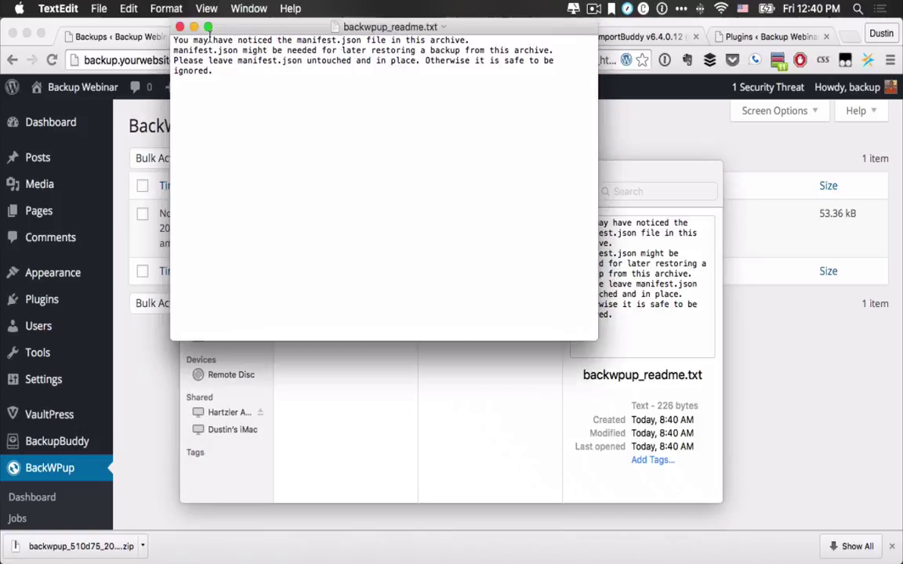
left_click(180, 27)
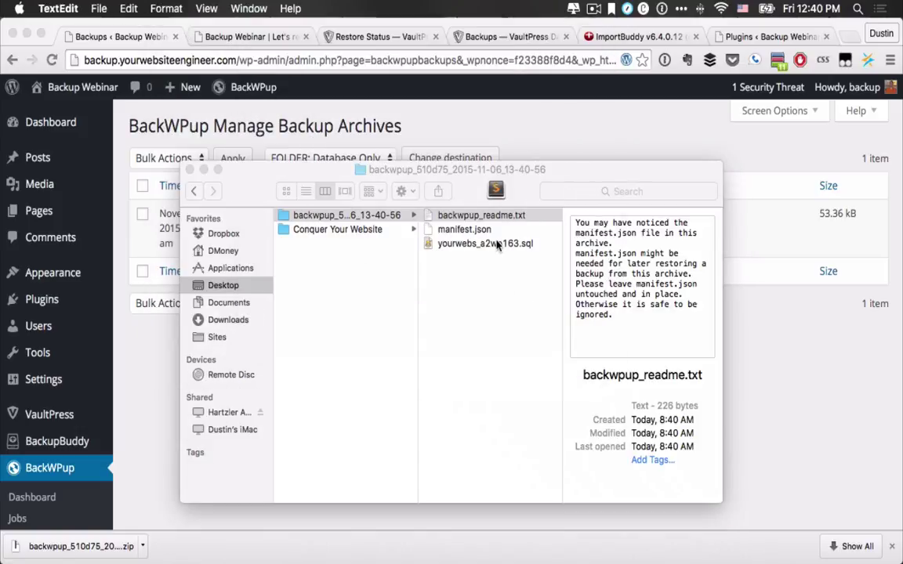
left_click(496, 246)
left_click(496, 244)
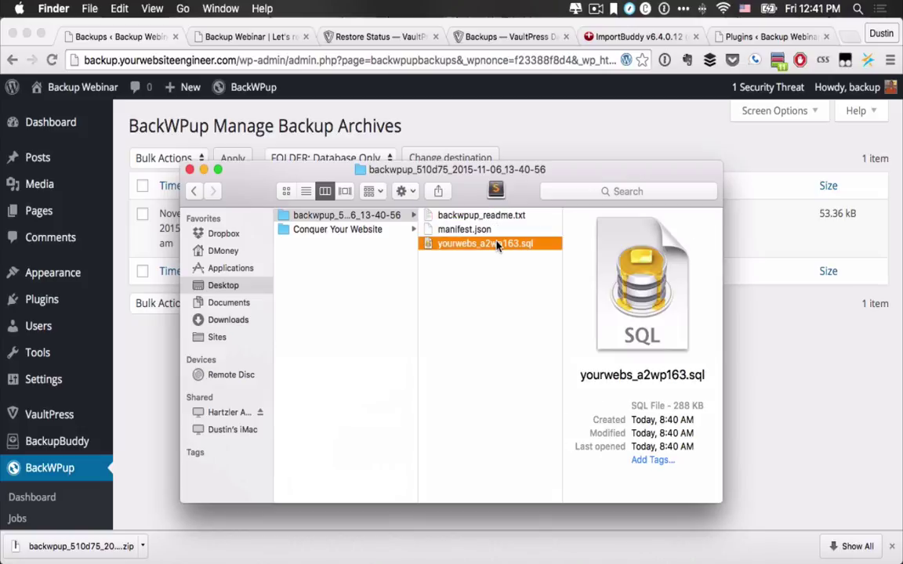
left_click(140, 378)
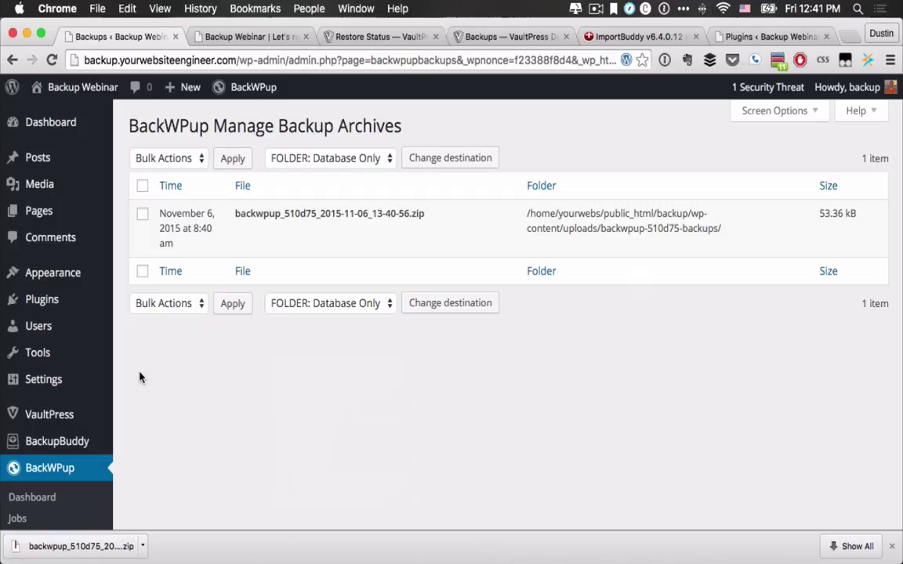
Step: Check VaultPress restore progress, then launch Adminer on the yourwebs_a2wp163 database in a new tab
mouse_move(57, 356)
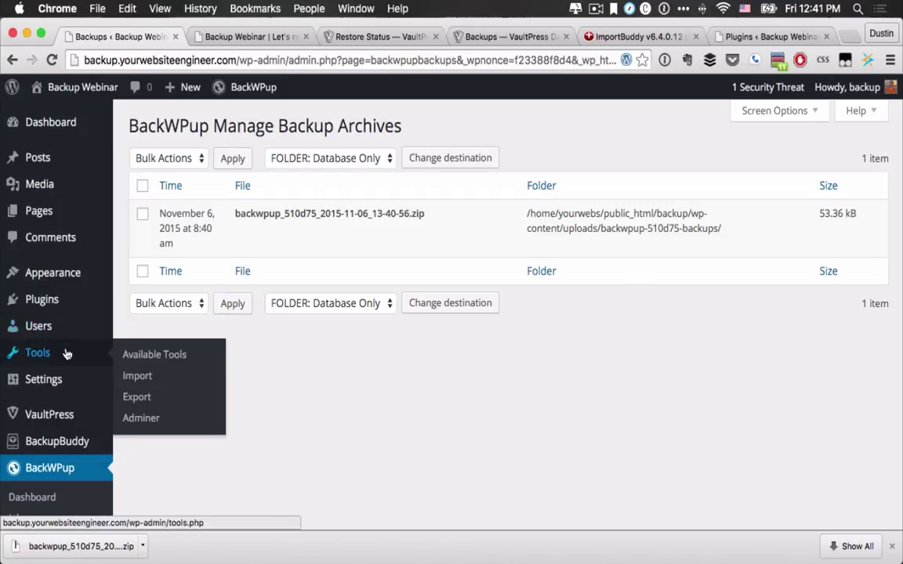
left_click(140, 423)
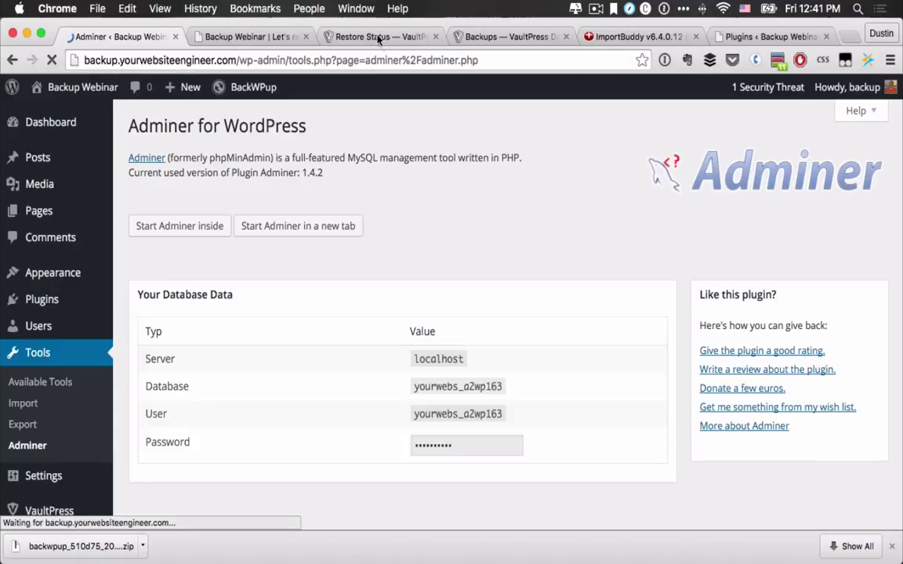
left_click(376, 37)
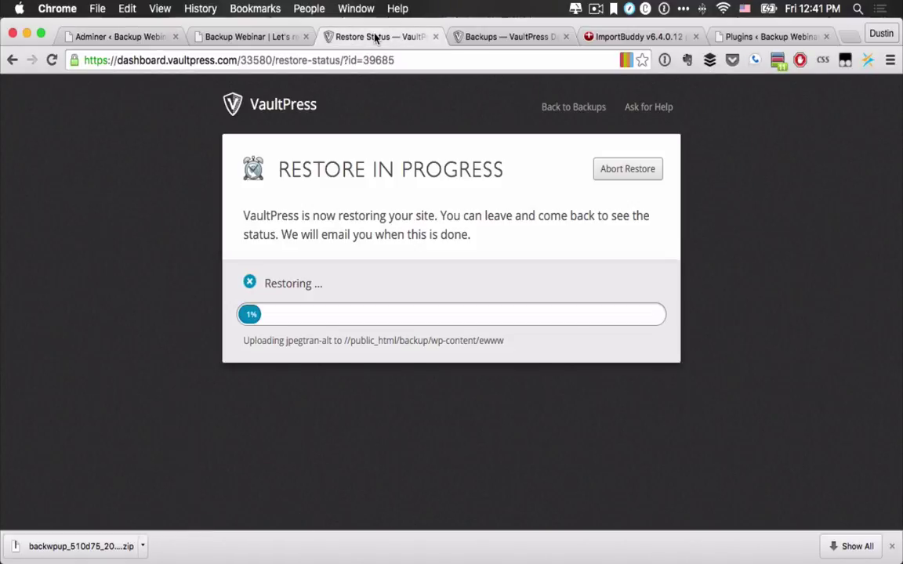
left_click(102, 37)
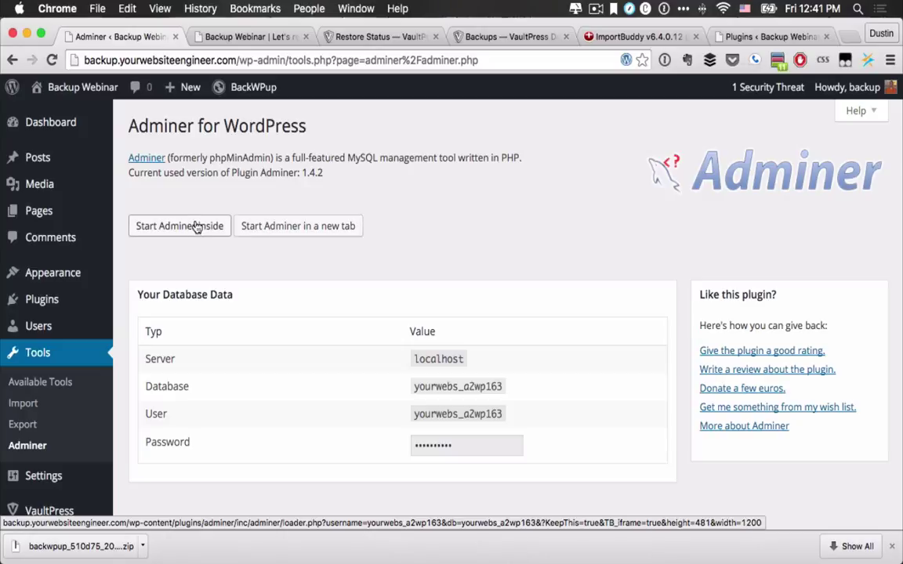
left_click(266, 228)
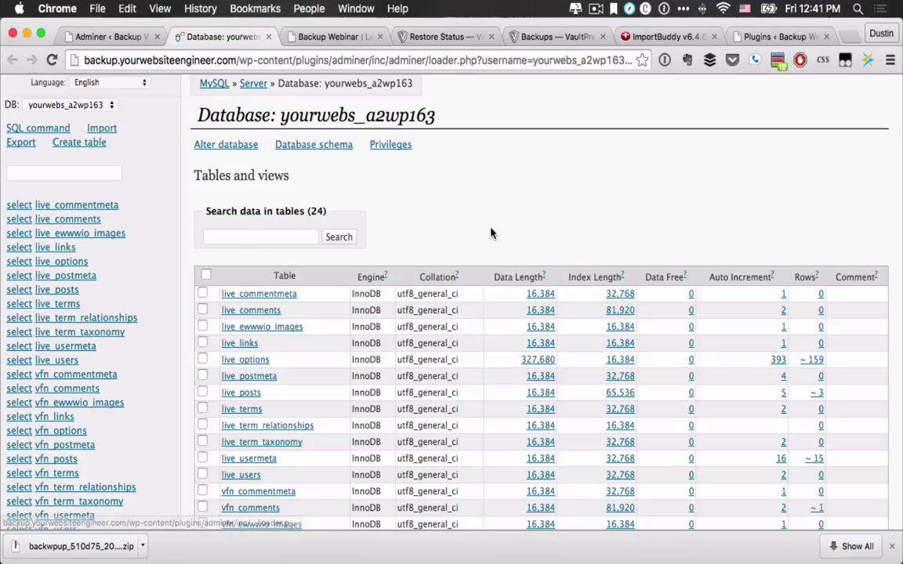
Step: Scroll through the 24 live_ and vfn_ tables, checking ImportBuddy restore status in between
scroll(491, 233, "down", 5)
scroll(491, 233, "up", 3)
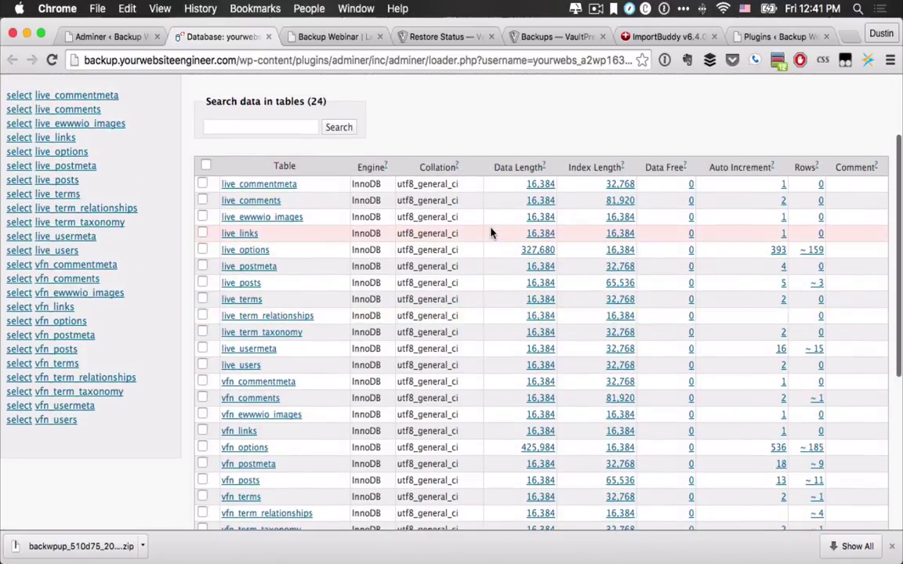
scroll(368, 325, "down", 4)
scroll(369, 326, "up", 2)
scroll(369, 324, "up", 1)
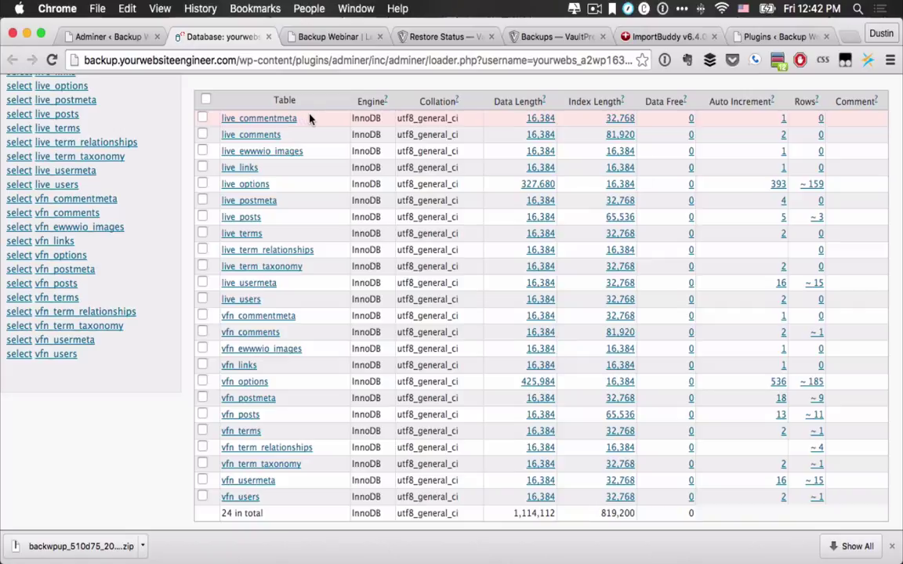
left_click(658, 36)
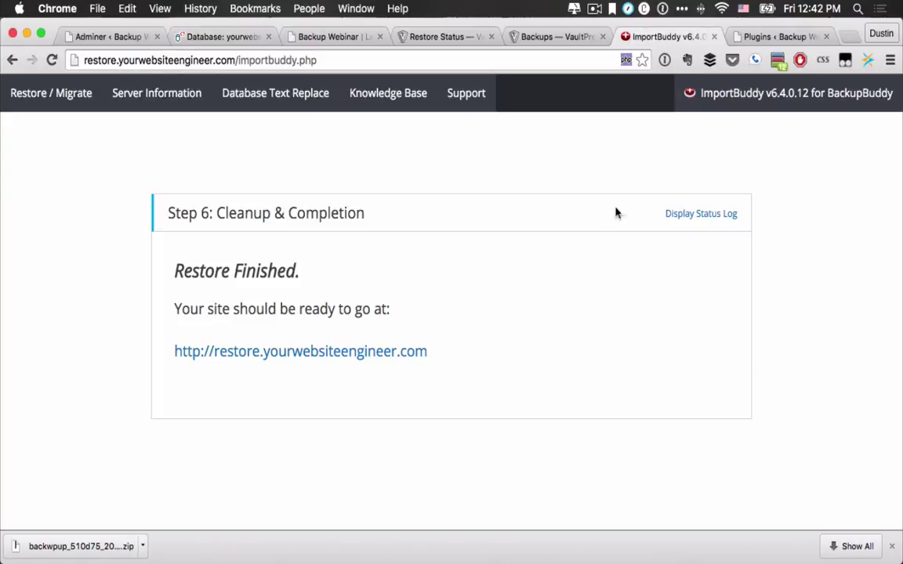
left_click(205, 35)
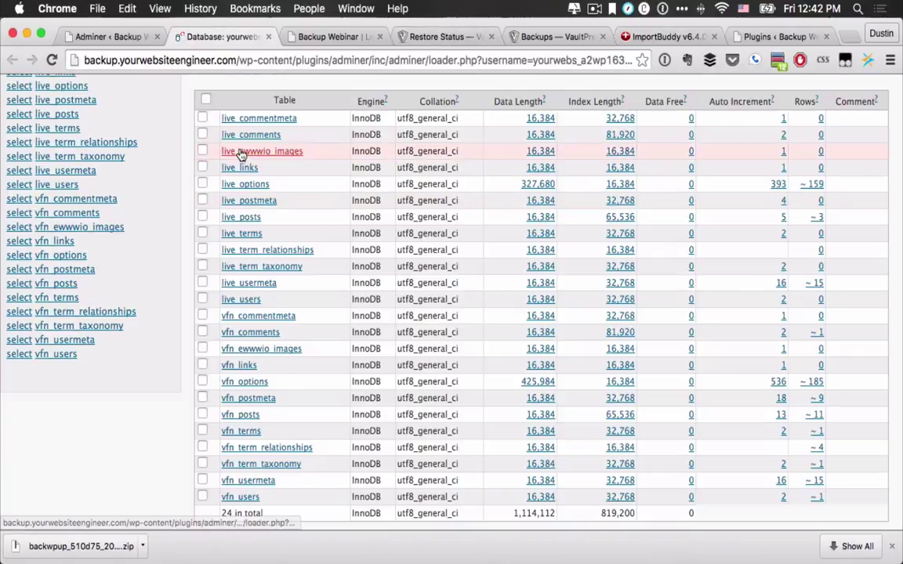
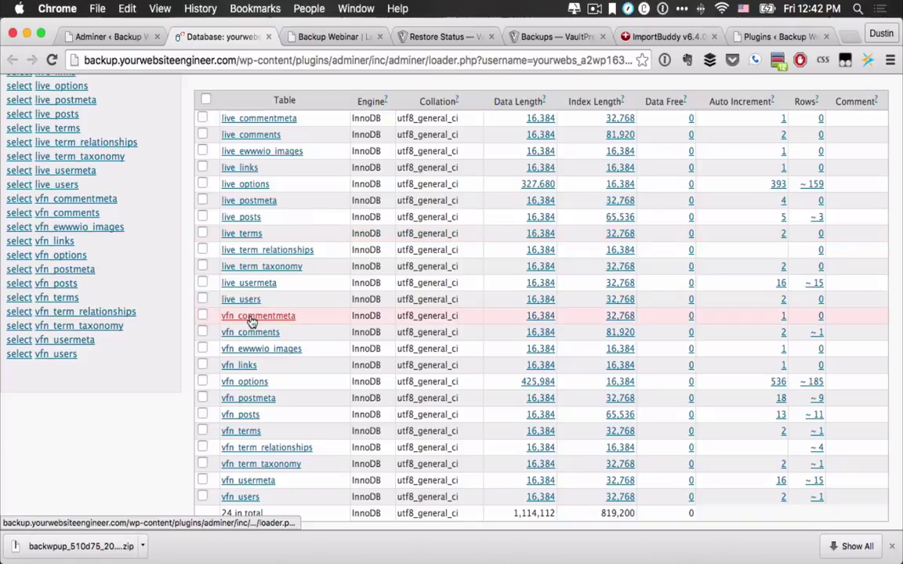
Step: Review the 24 live_ and vfn_ tables, then open Adminer's Import page for yourwebs_a2wp163
scroll(251, 321, "down", 1)
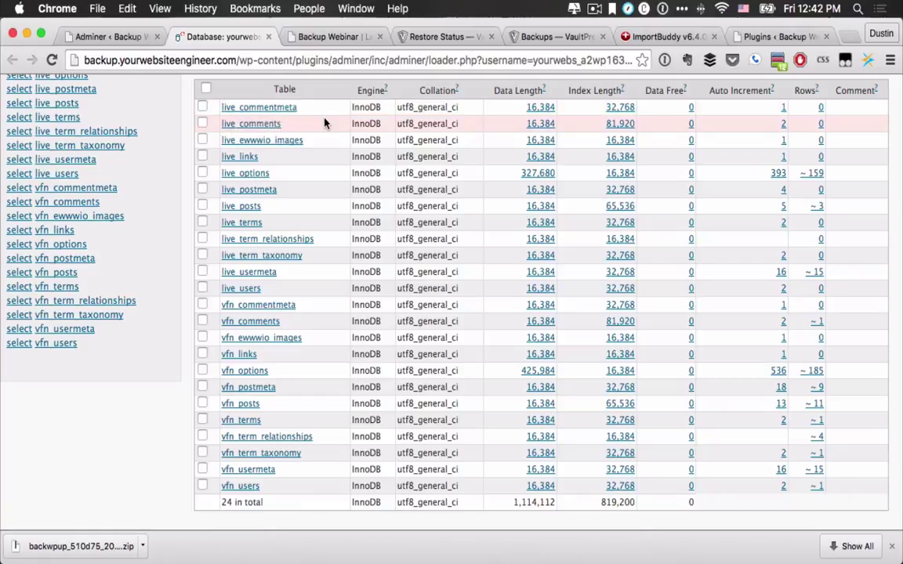
scroll(325, 123, "down", 5)
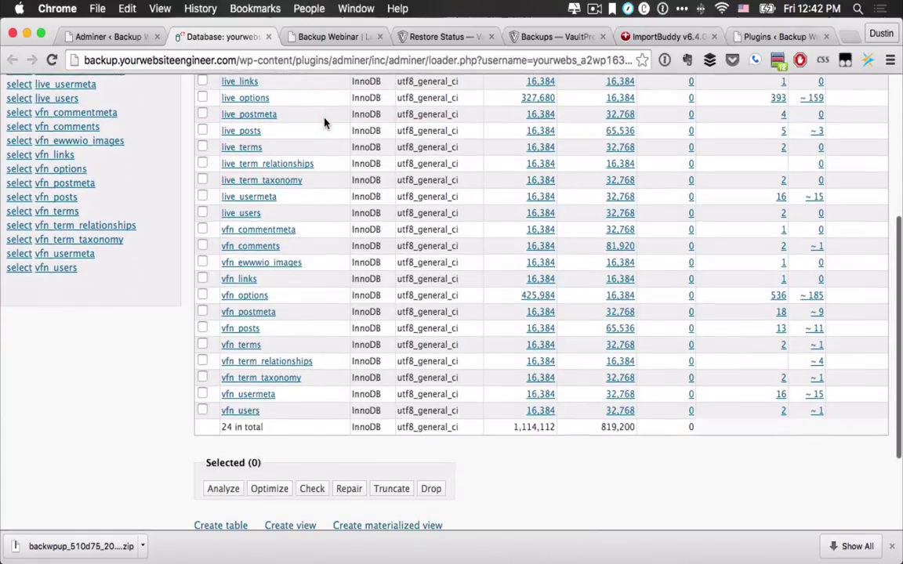
scroll(325, 123, "up", 10)
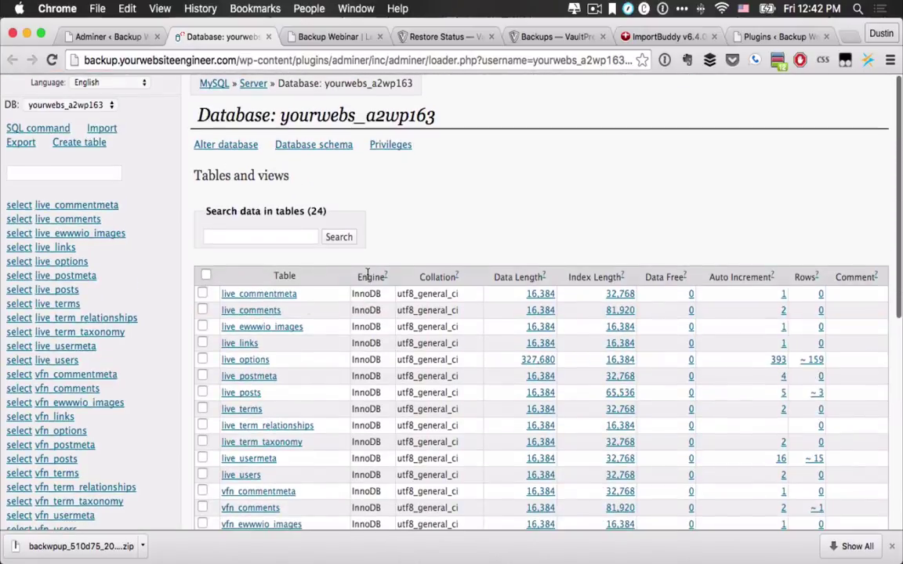
left_click(100, 133)
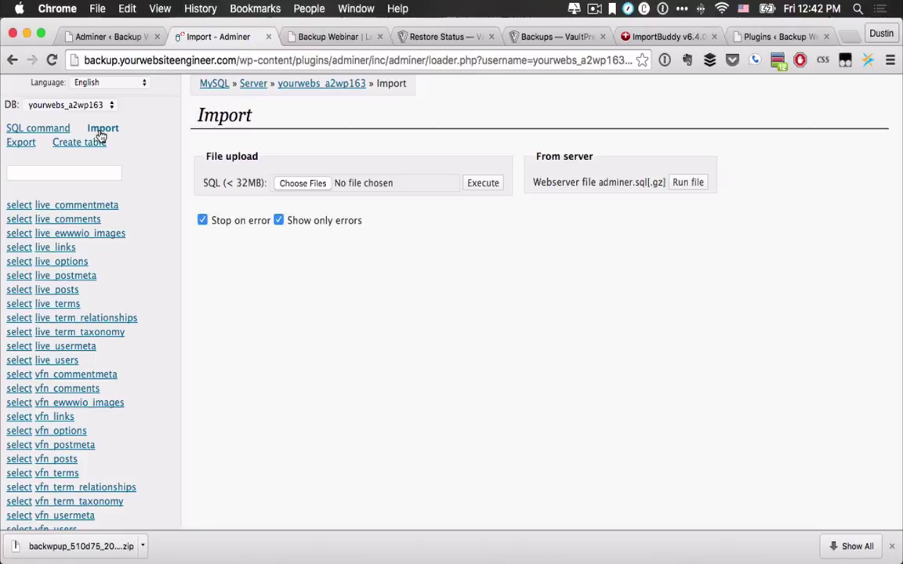
Step: Choose yourwebs_a2wp163.sql from the Desktop backwpup folder as the file to import
left_click(299, 188)
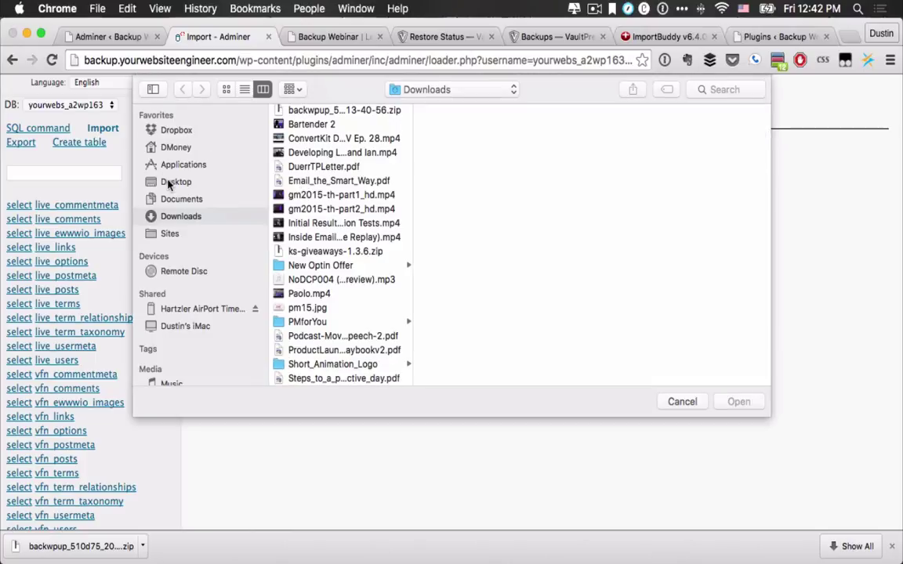
left_click(174, 181)
left_click(318, 113)
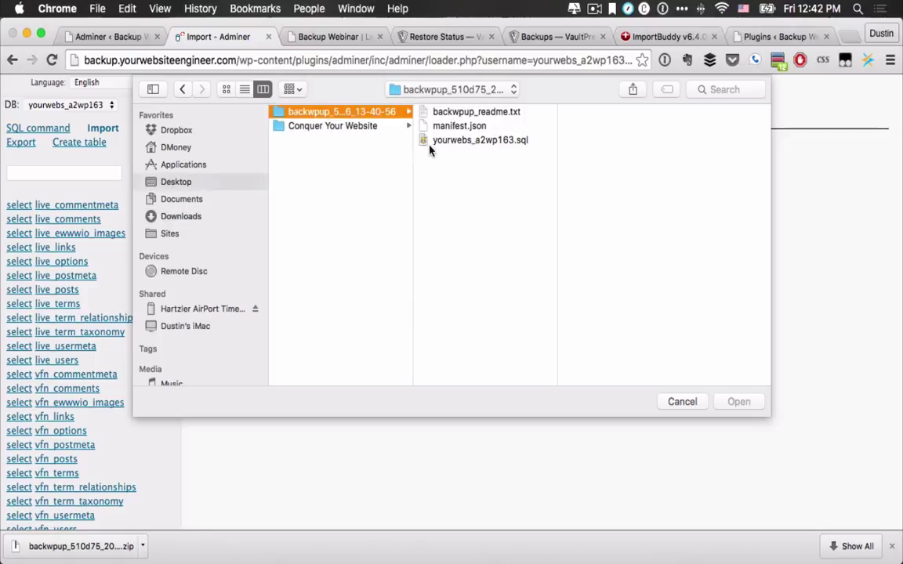
left_click(439, 141)
left_click(738, 401)
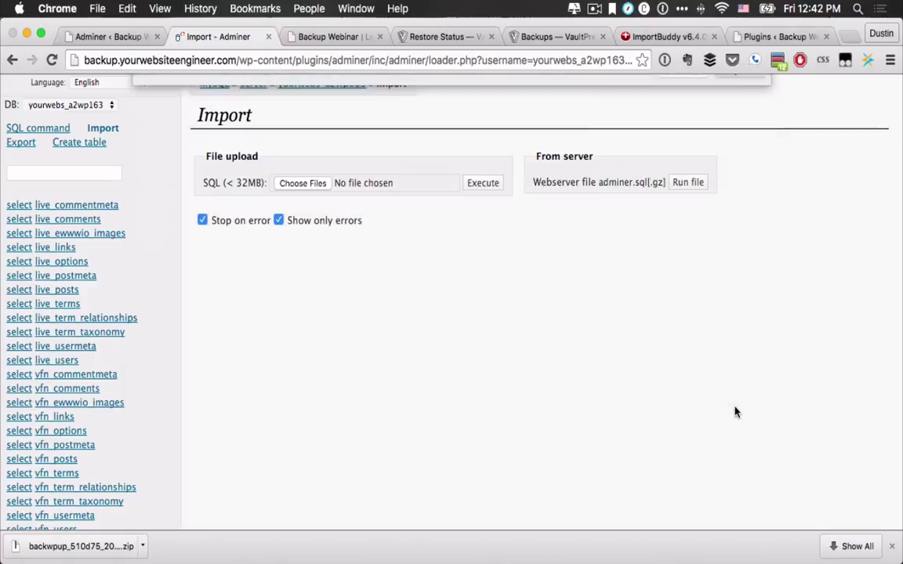
Step: Execute the Adminer import twice, each attempt returning only 'Please contact support'
left_click(484, 185)
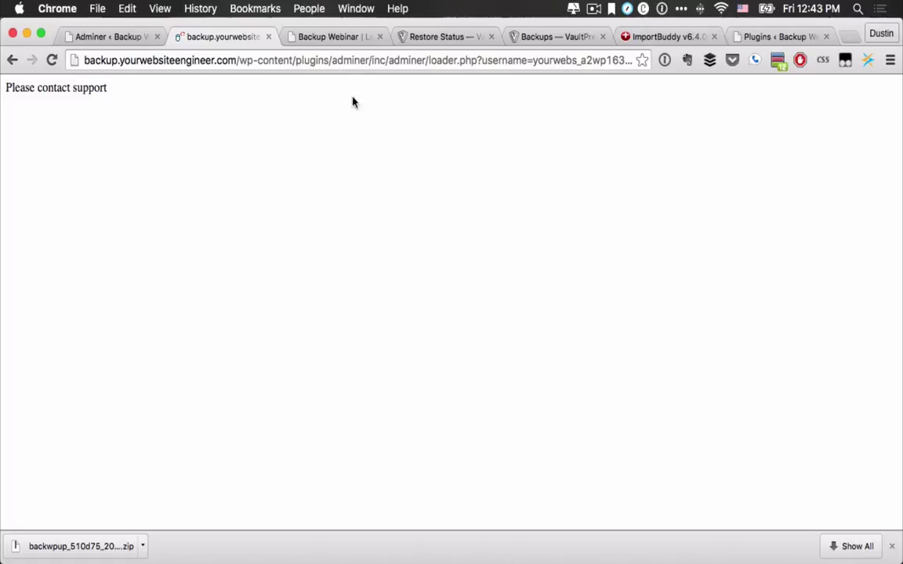
left_click(12, 59)
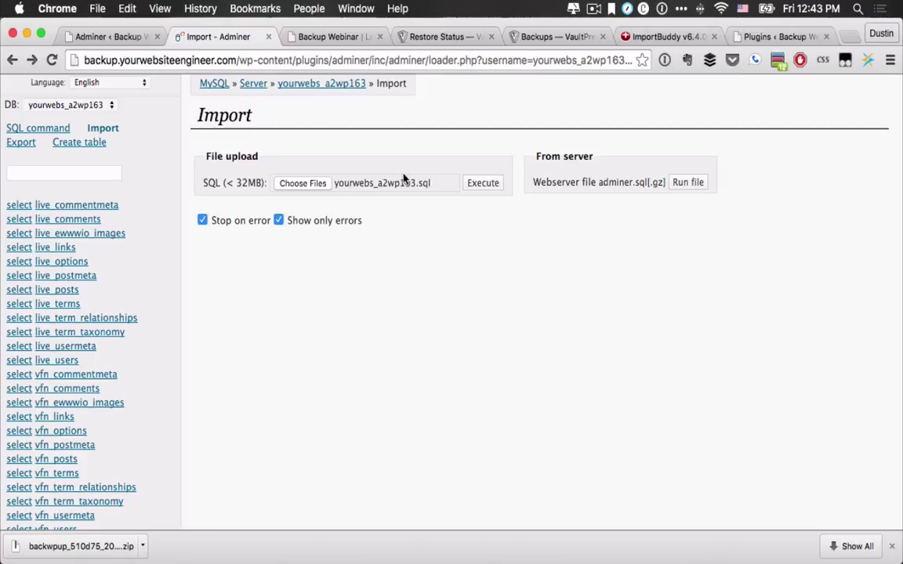
left_click(486, 185)
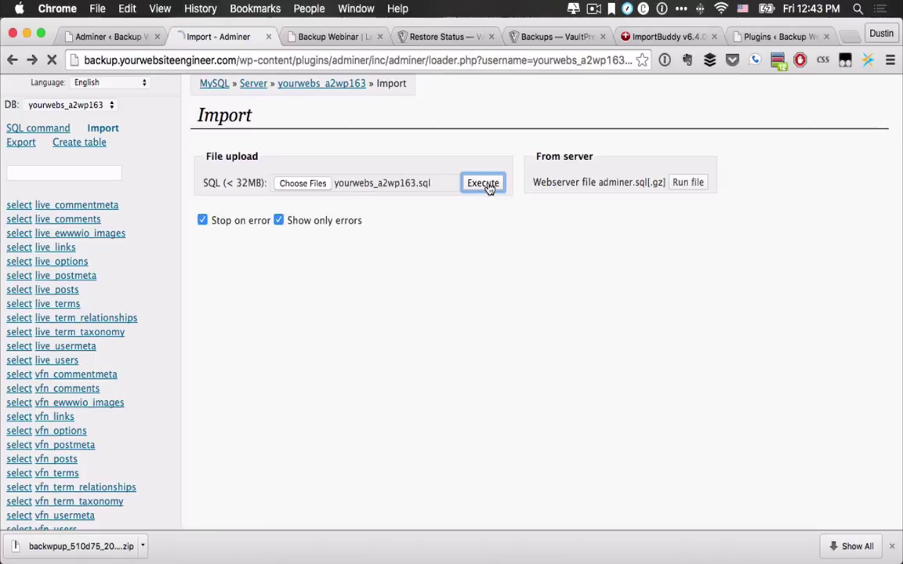
left_click(14, 60)
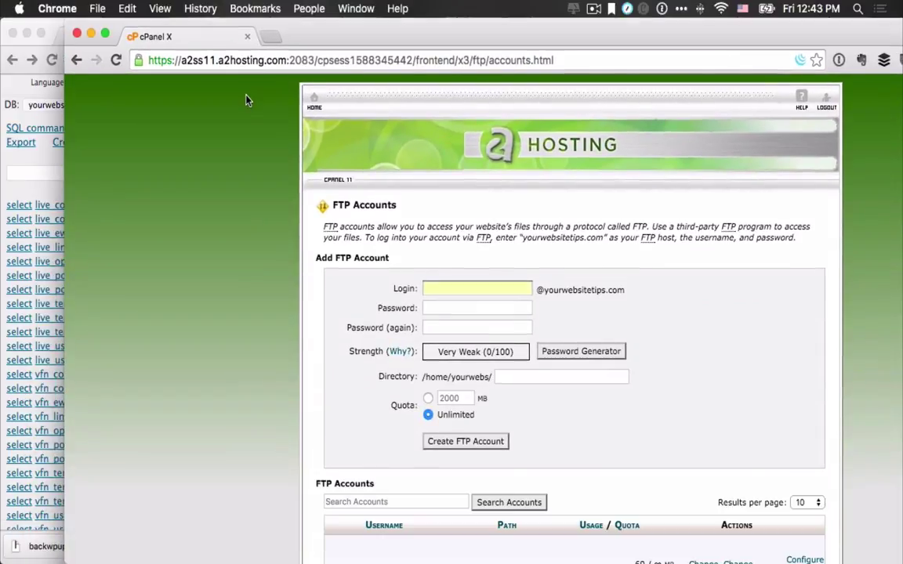
Step: Merge the cPanel tab into the main Chrome window and go to cPanel Home
left_click_drag(223, 39, 247, 146)
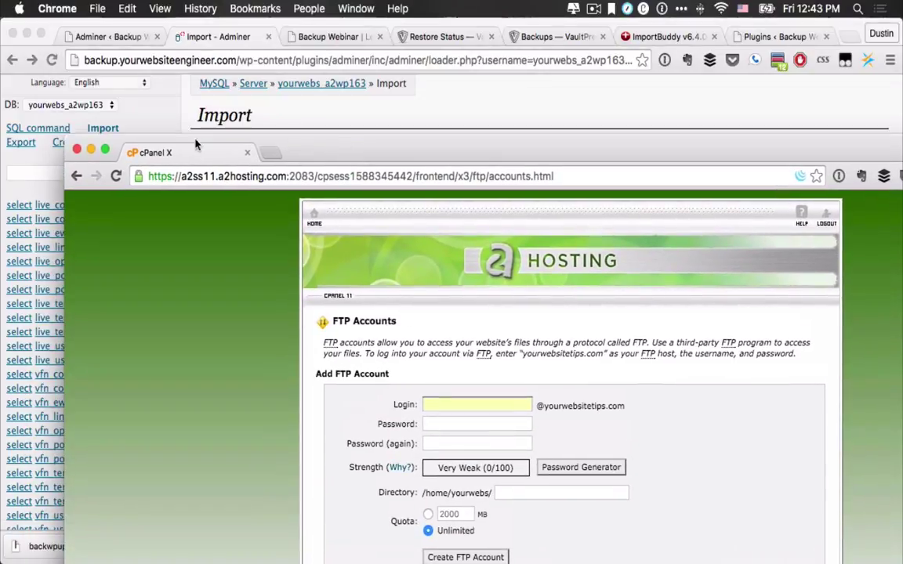
left_click_drag(160, 157, 303, 36)
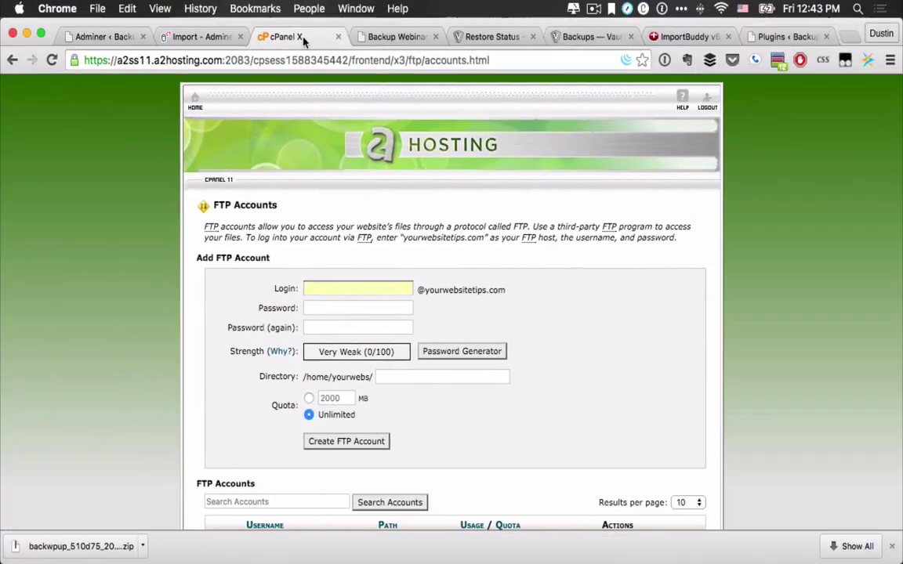
left_click(196, 101)
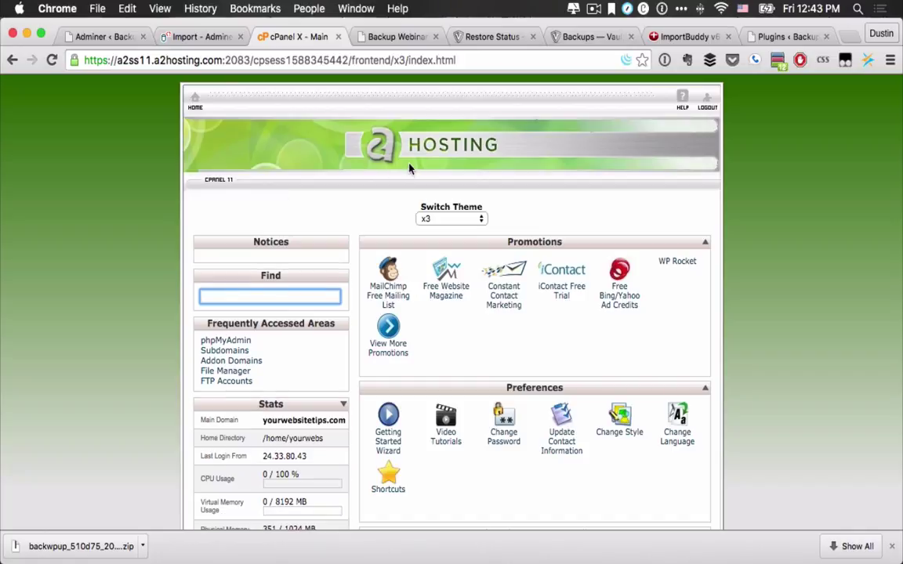
Step: Filter cPanel Home with 'php' and launch phpMyAdmin
scroll(393, 243, "down", 5)
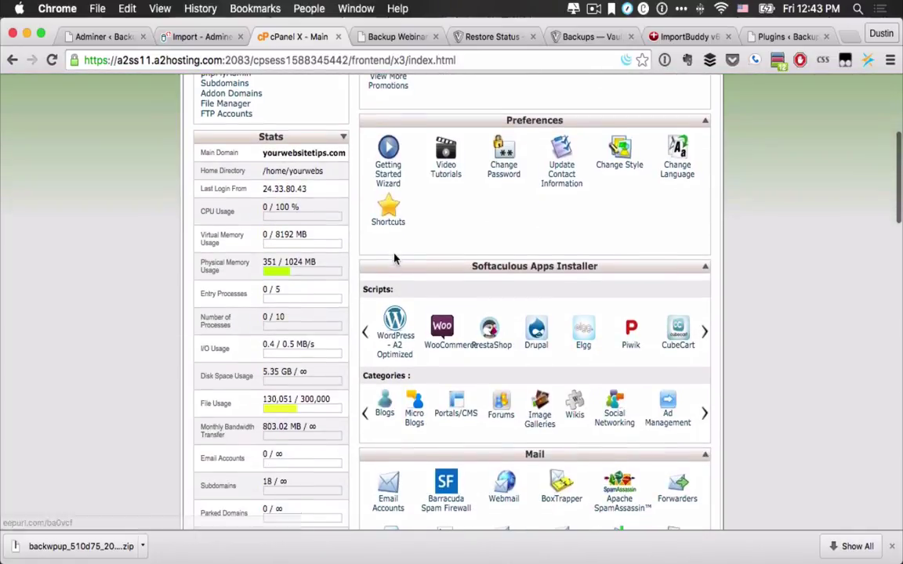
scroll(298, 222, "up", 4)
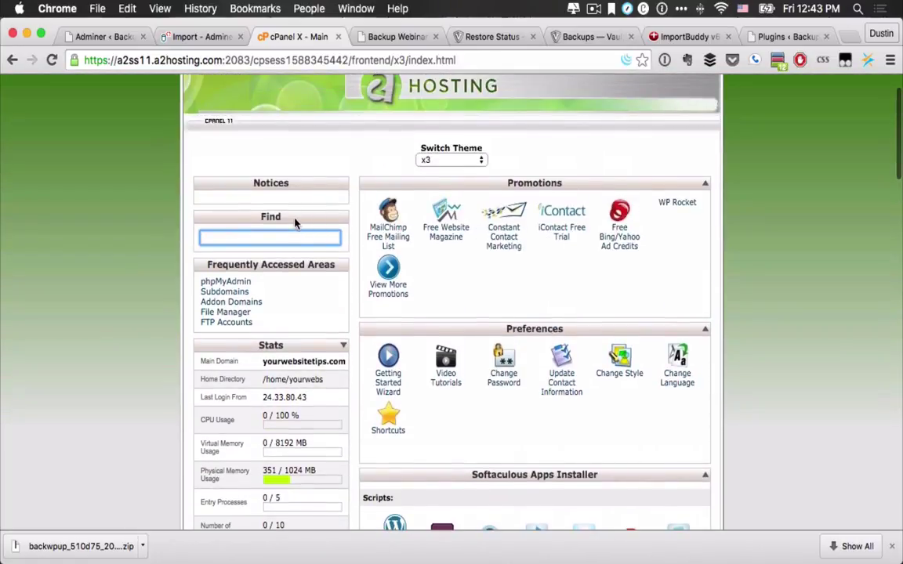
type("php")
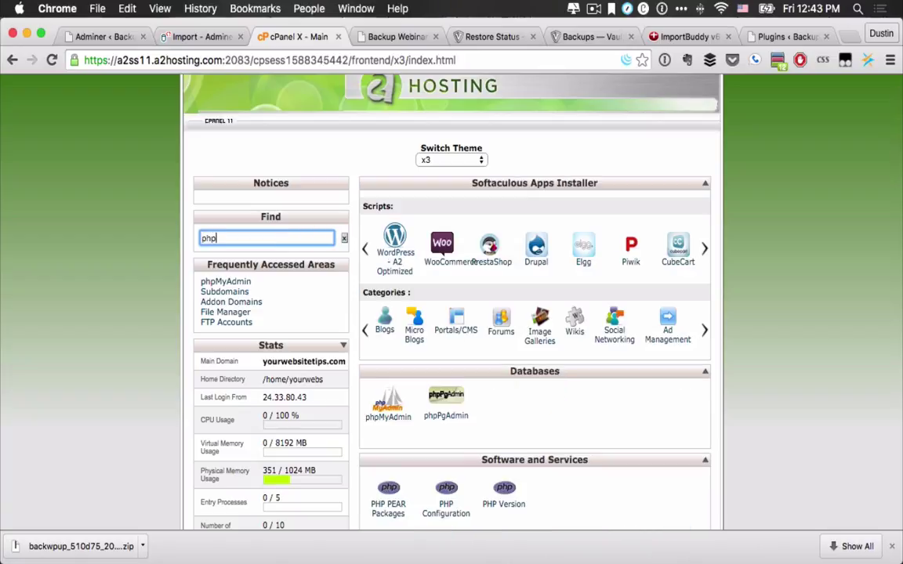
left_click(228, 281)
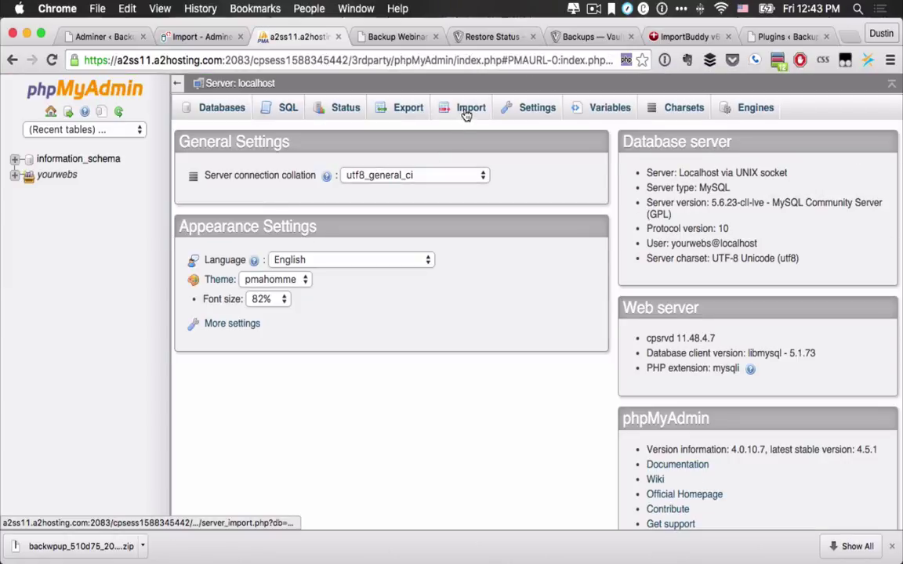
Step: Import yourwebs_a2wp163.sql at server level, which fails with error #1046 No database selected
left_click(466, 111)
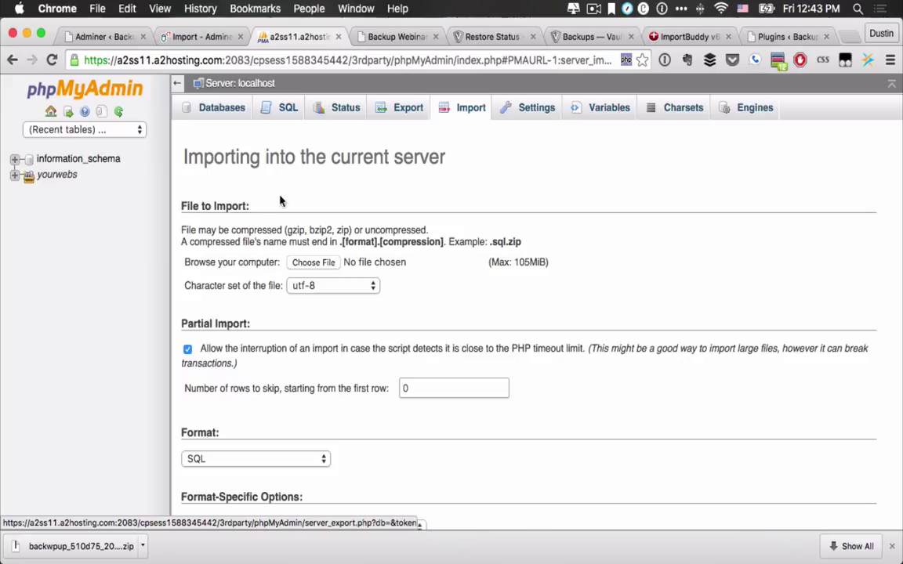
left_click(313, 264)
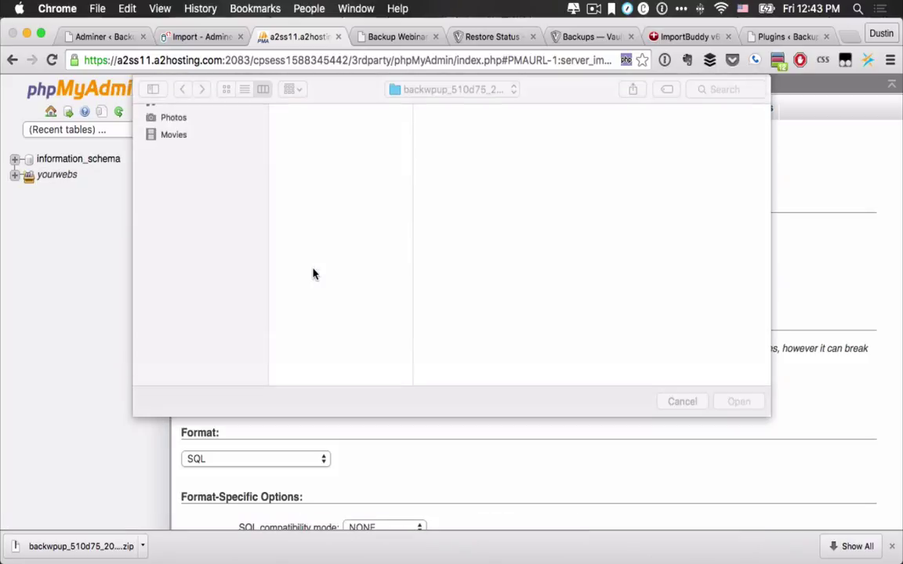
left_click(315, 141)
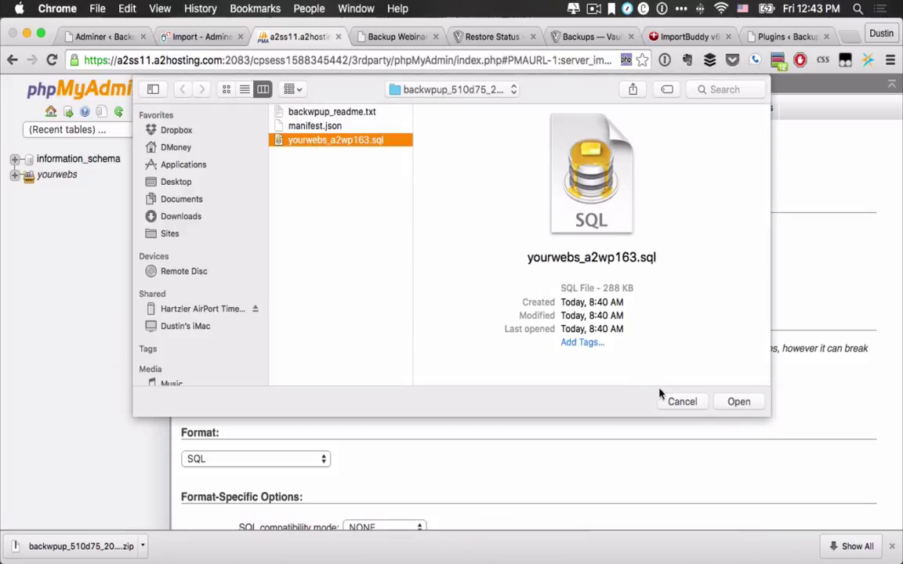
left_click(744, 404)
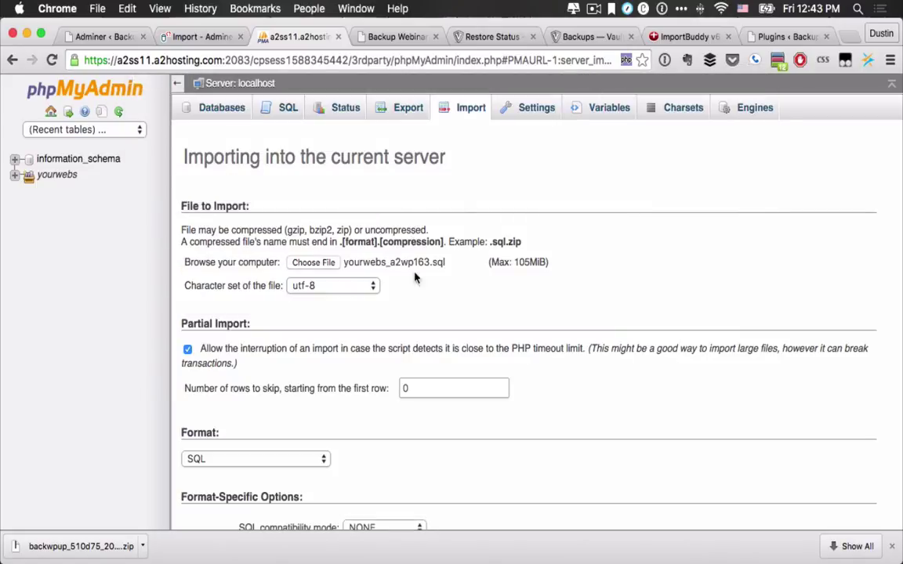
scroll(415, 290, "down", 3)
left_click(206, 471)
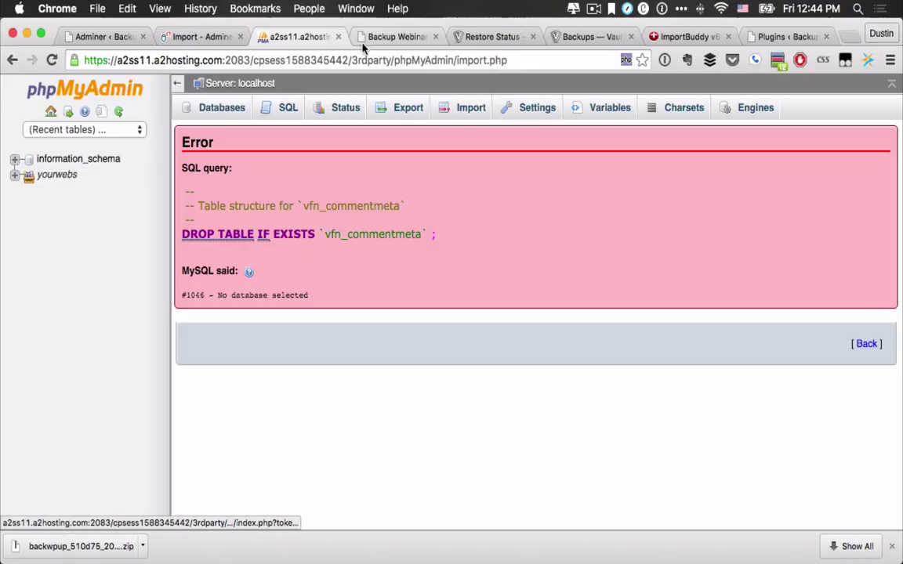
Step: Cancel the VaultPress restore that is in progress
left_click(486, 37)
left_click(627, 170)
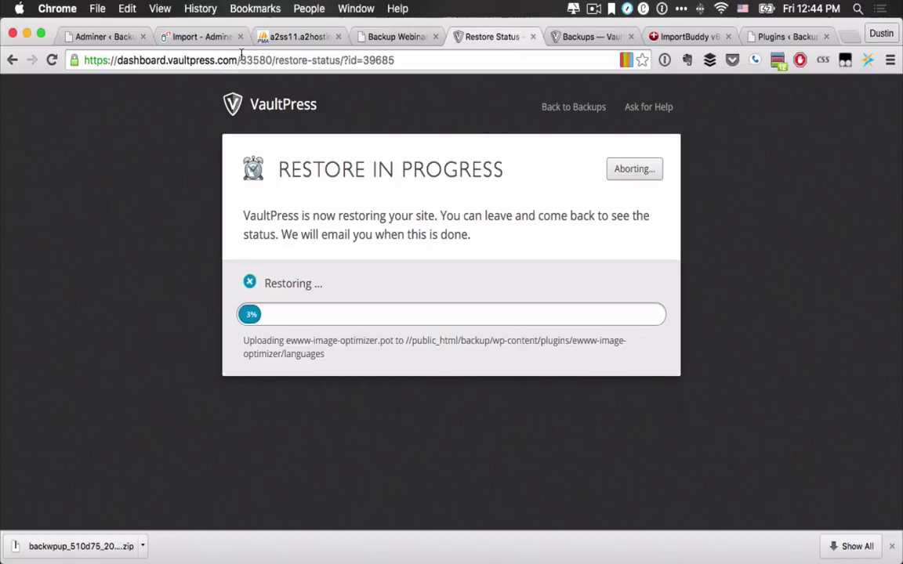
left_click(88, 35)
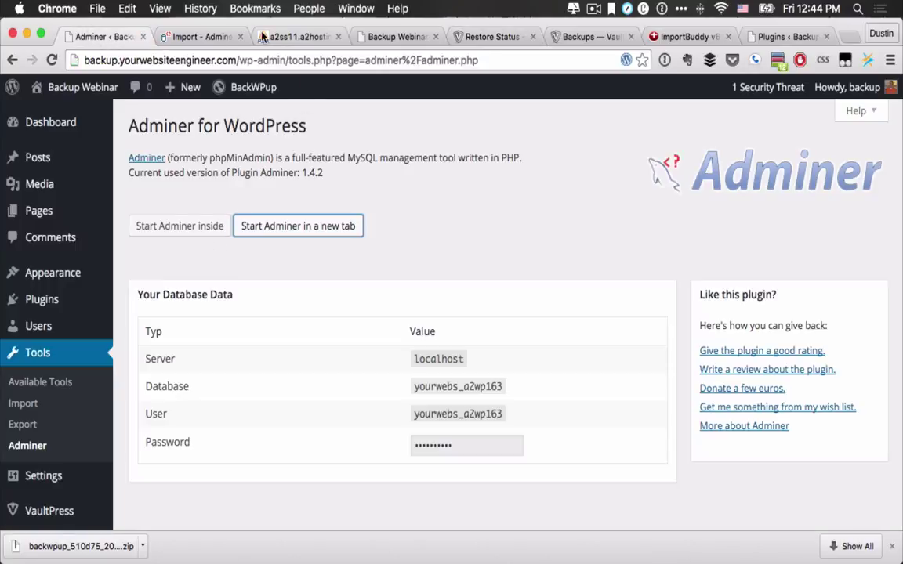
Step: Back in phpMyAdmin, list the server's 12 databases and open yourwebs_a2wp163
left_click(297, 37)
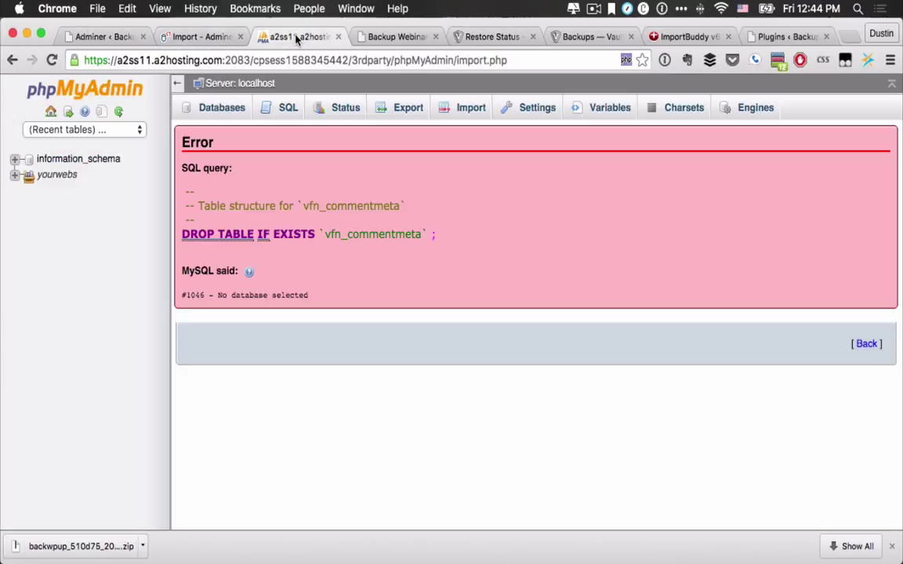
left_click(226, 111)
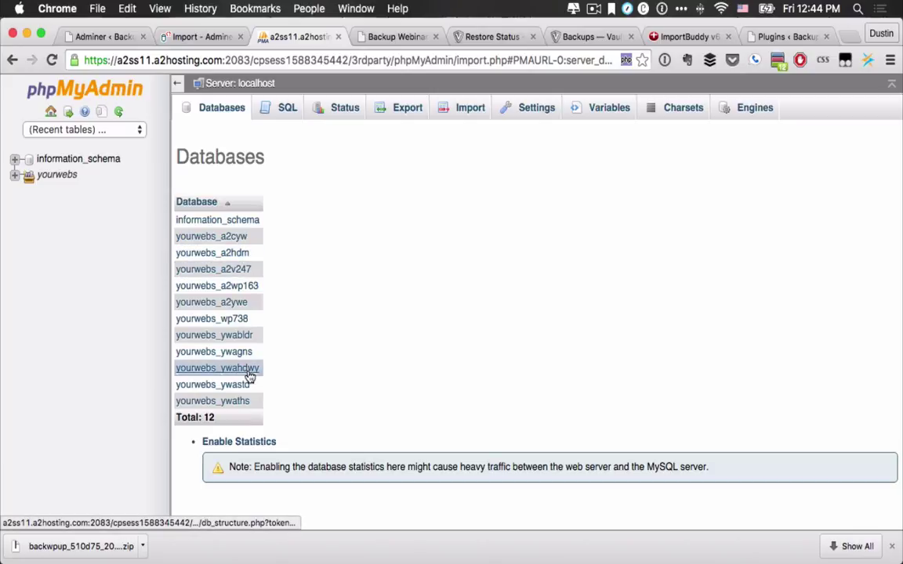
left_click(244, 287)
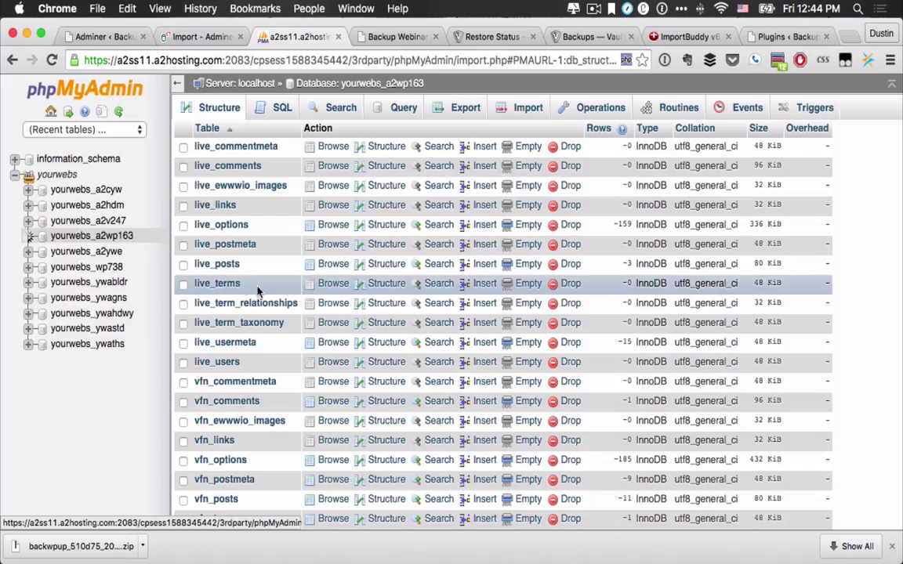
Step: Tick every vfn_ table in yourwebs_a2wp163, from vfn_commentmeta to vfn_usermeta
scroll(306, 297, "down", 4)
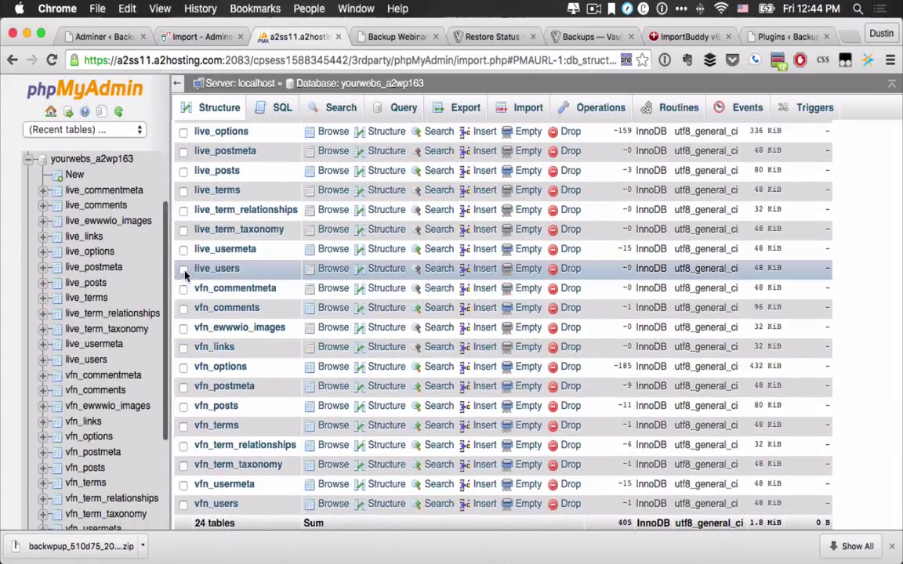
left_click(183, 290)
left_click(183, 309)
left_click(183, 329)
left_click(184, 348)
left_click(183, 368)
left_click(183, 387)
left_click(183, 406)
left_click(183, 427)
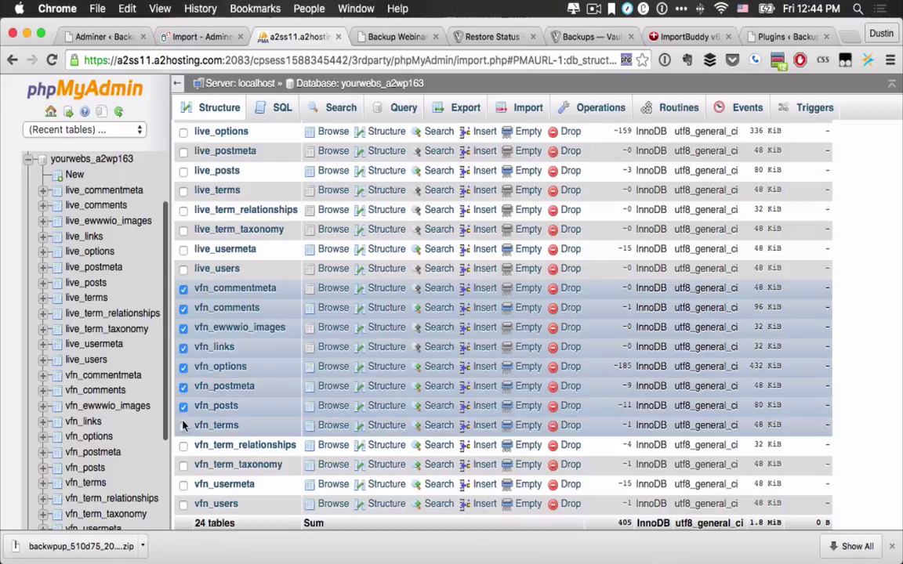
left_click(184, 446)
left_click(183, 465)
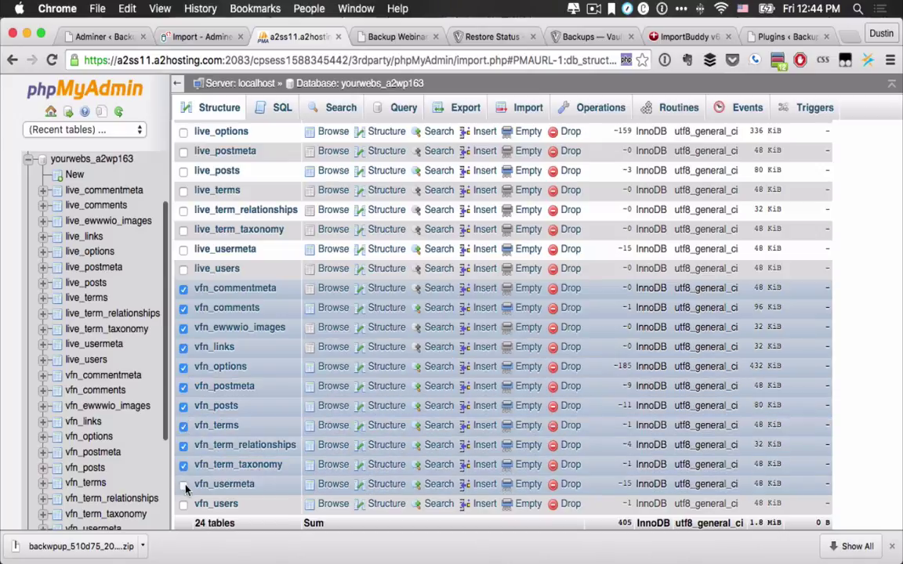
left_click(184, 486)
Step: Drop all the ticked vfn_ tables using 'With selected' and confirm
scroll(183, 508, "down", 3)
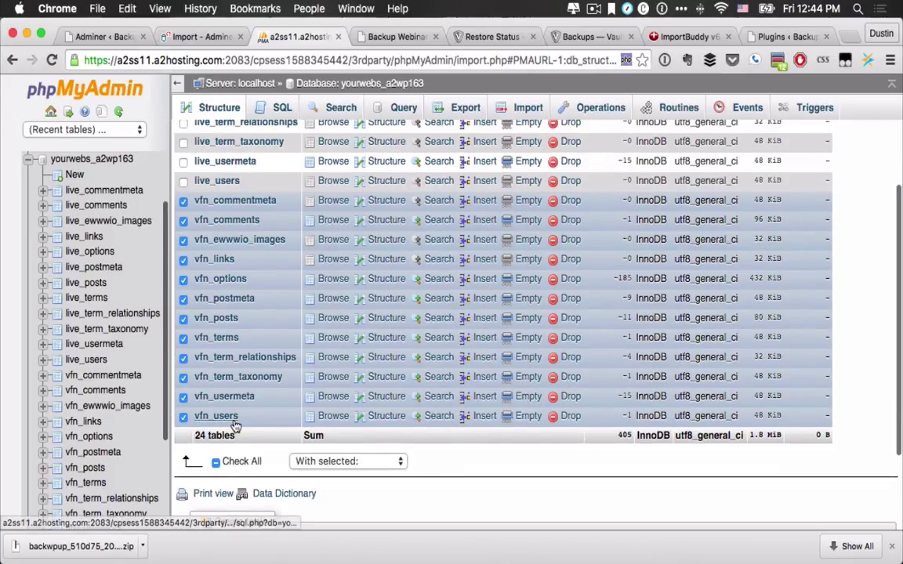
left_click(317, 461)
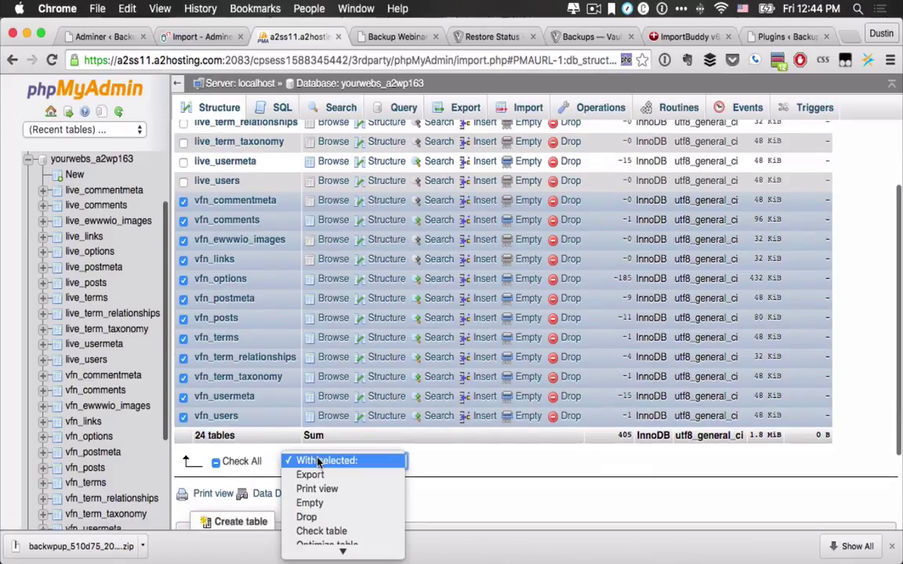
left_click(311, 517)
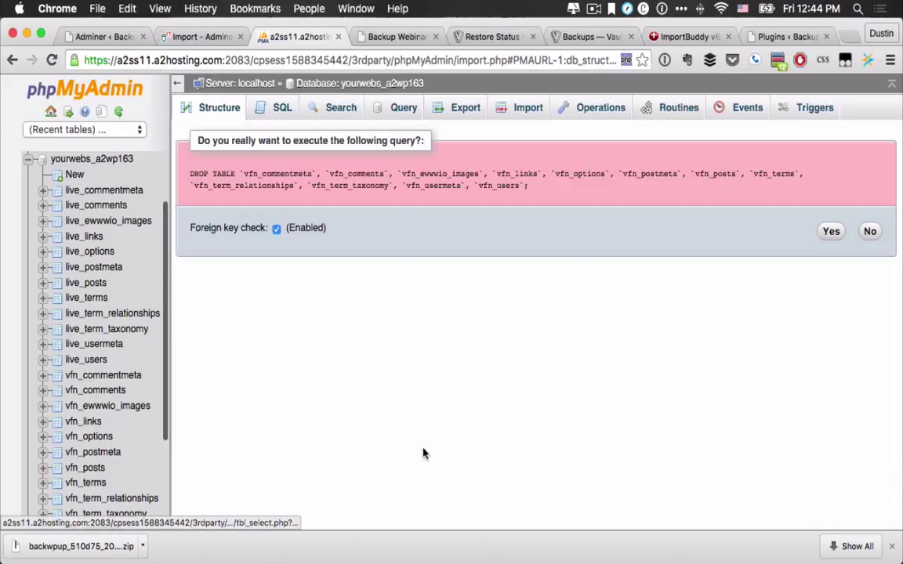
left_click(827, 232)
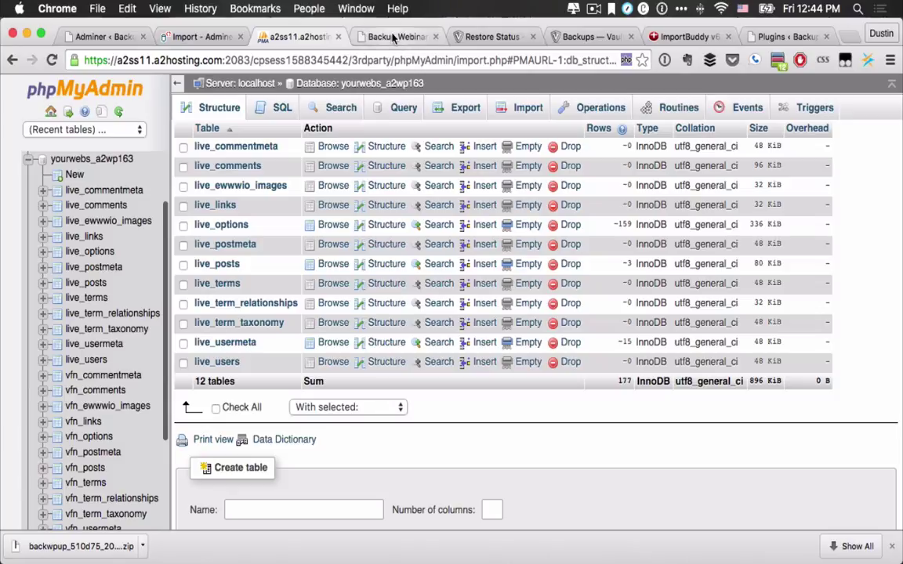
Step: Check the live site, then open the Import page for yourwebs_a2wp163
left_click(396, 36)
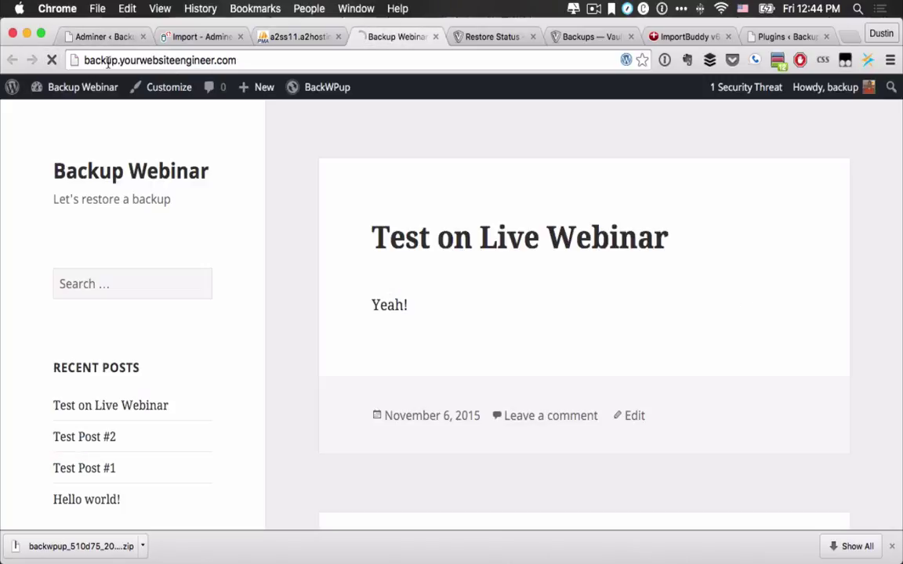
left_click(302, 37)
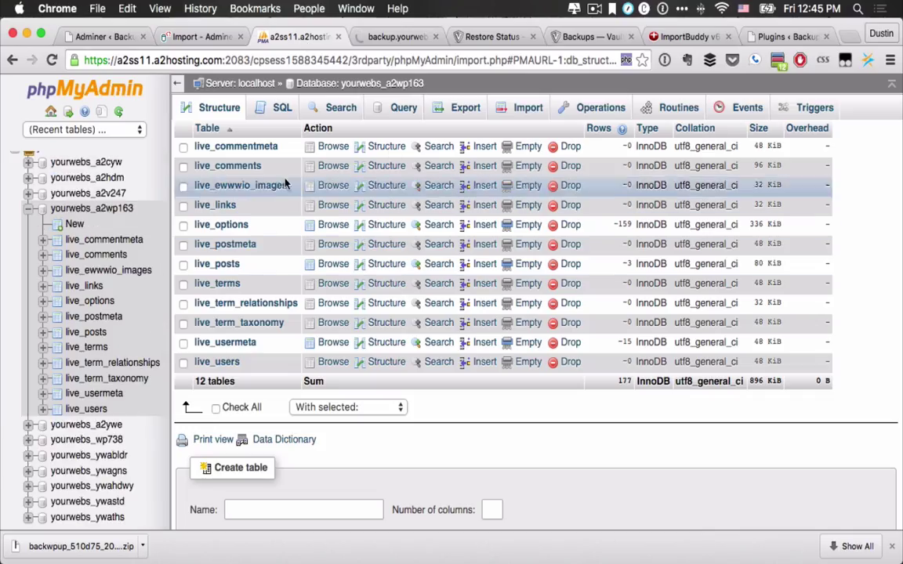
left_click(517, 114)
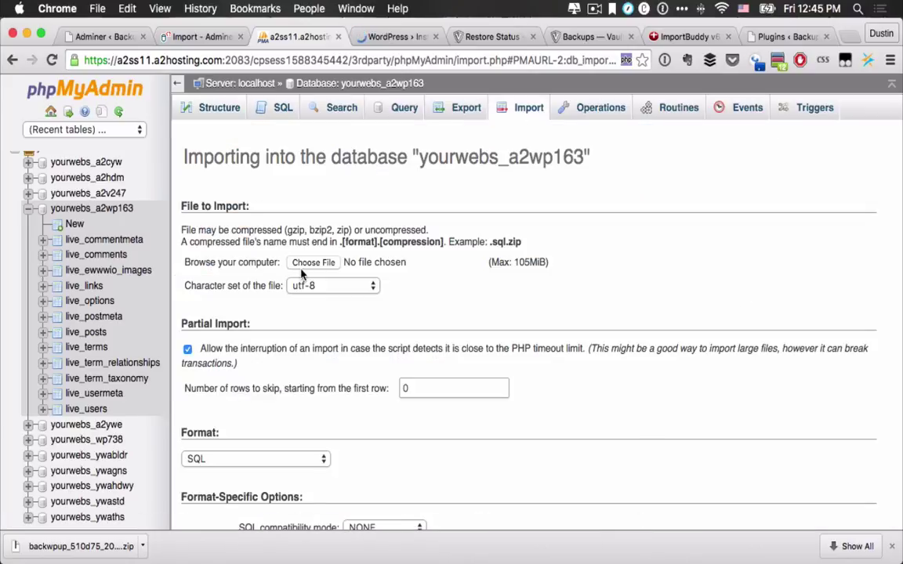
Step: Import yourwebs_a2wp163.sql into yourwebs_a2wp163, finishing successfully with 140 queries executed
left_click(307, 265)
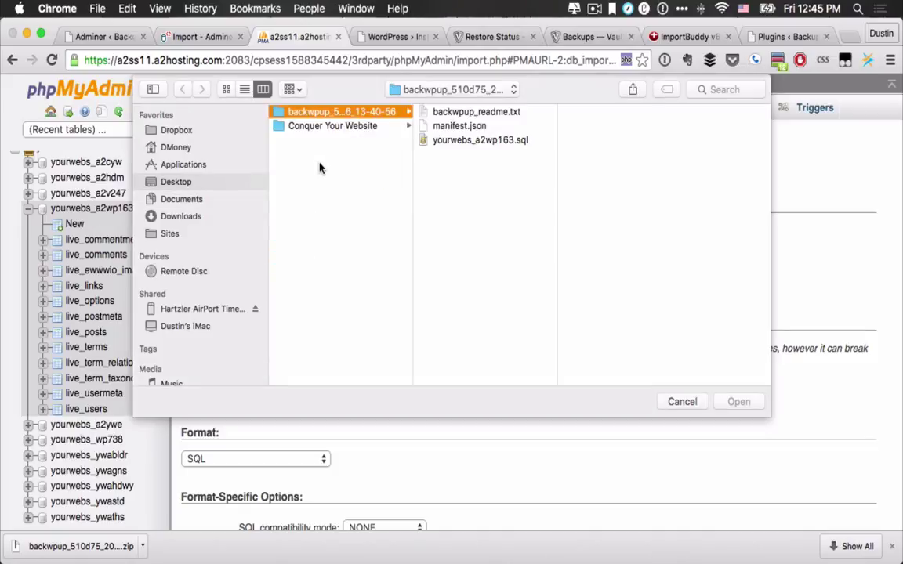
left_click(463, 141)
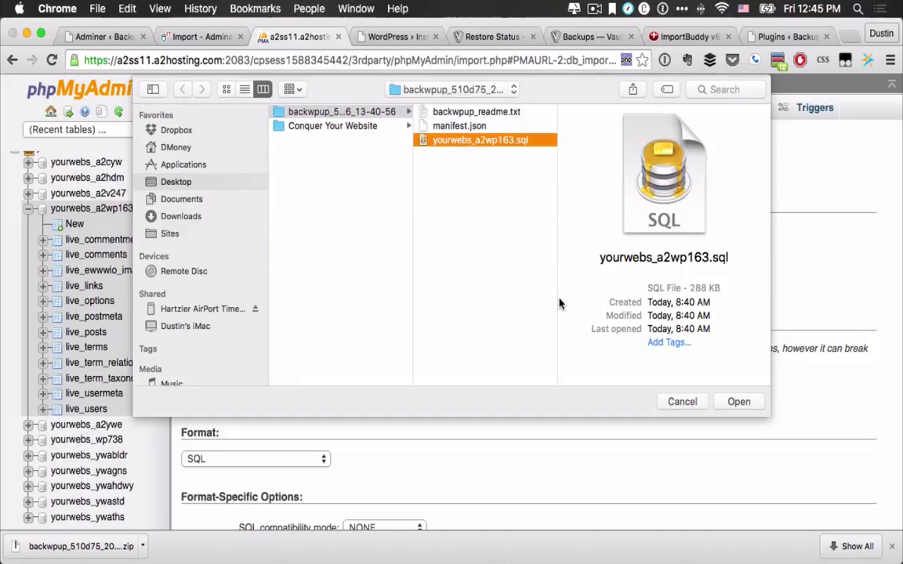
left_click(735, 403)
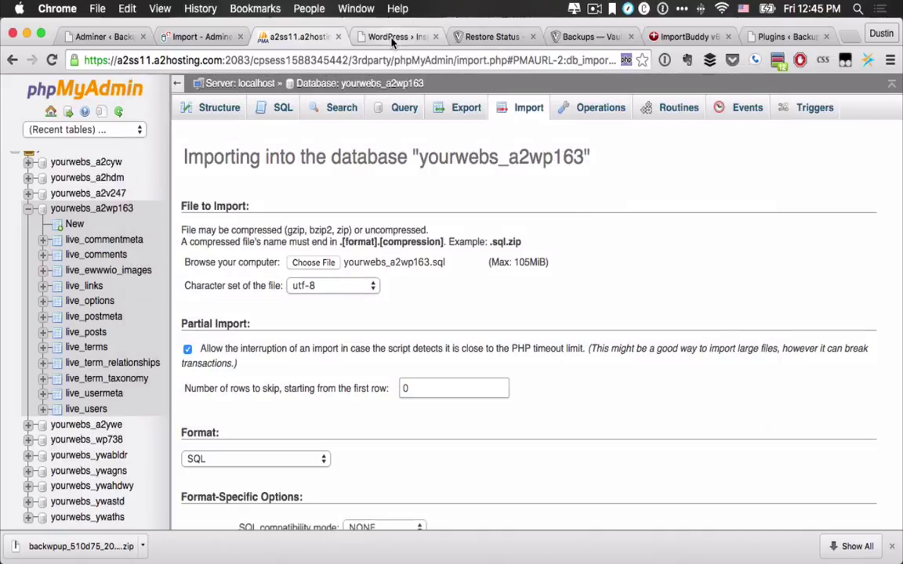
left_click(393, 39)
left_click(303, 36)
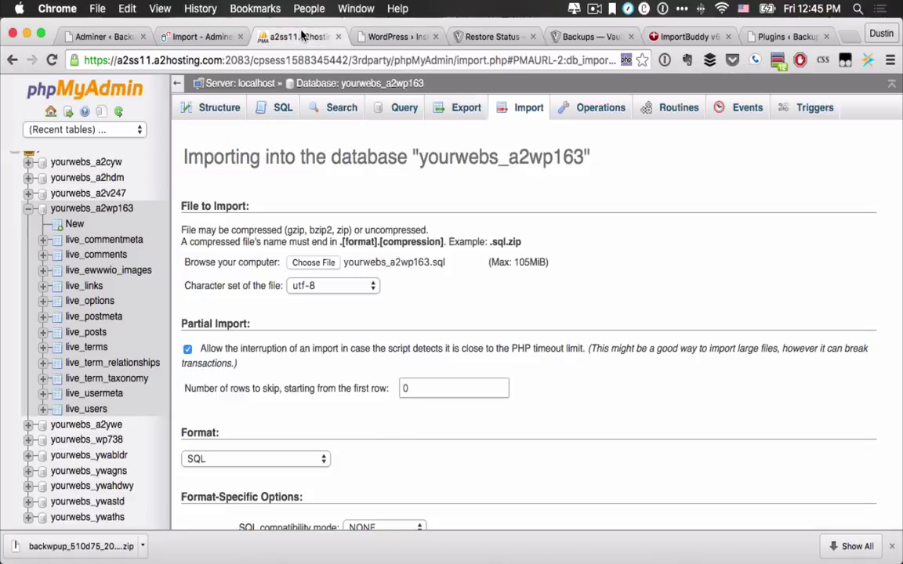
scroll(312, 436, "down", 3)
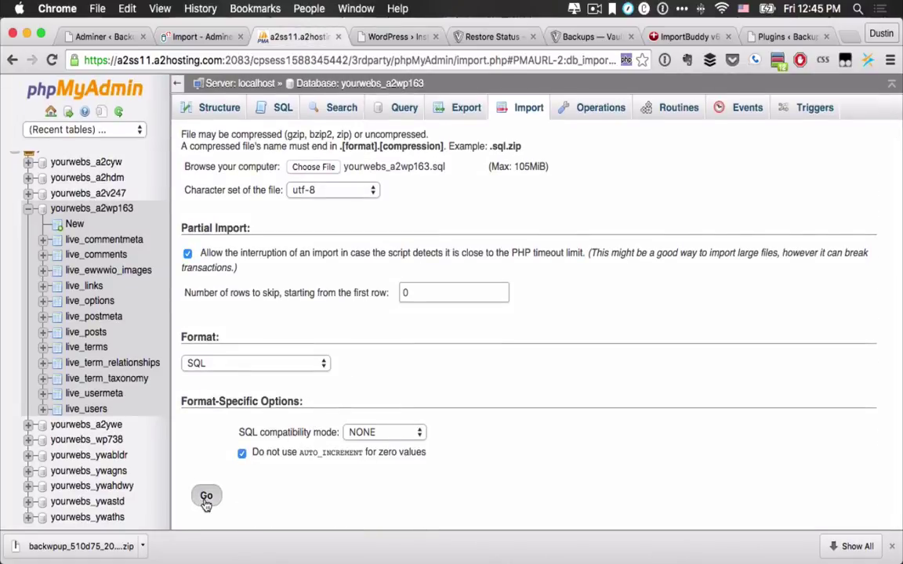
left_click(206, 501)
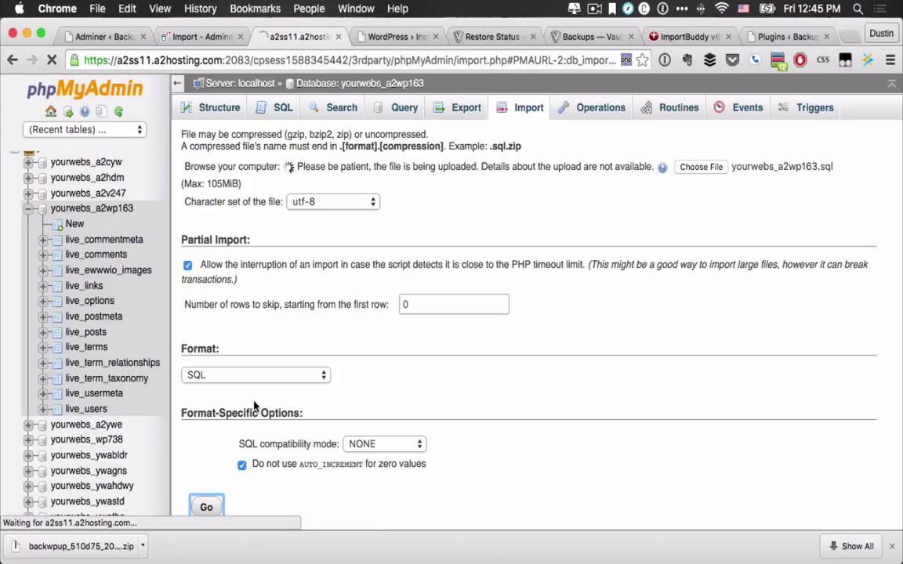
left_click(893, 547)
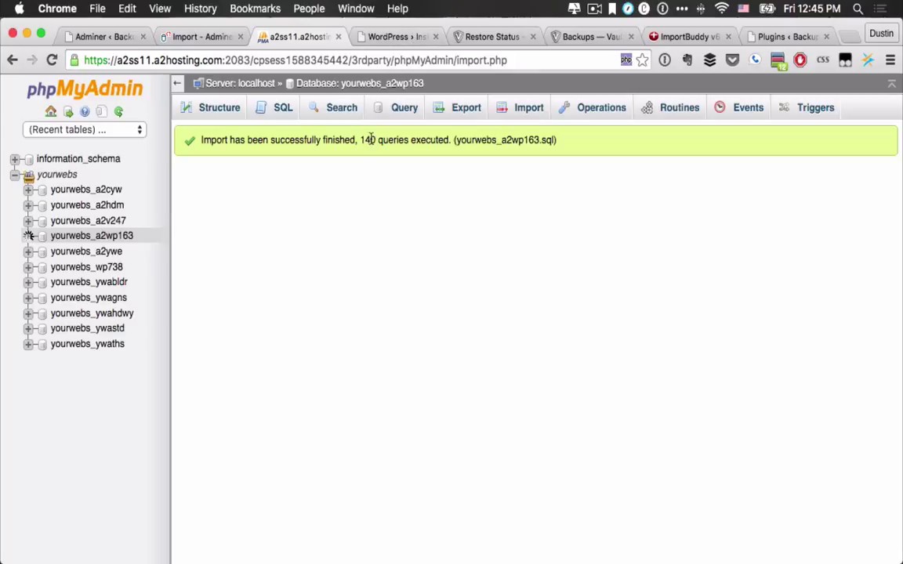
Step: Remove wp-admin/install.php from the URL and load the Backup Webinar home page with 'Hello world!'
left_click(386, 37)
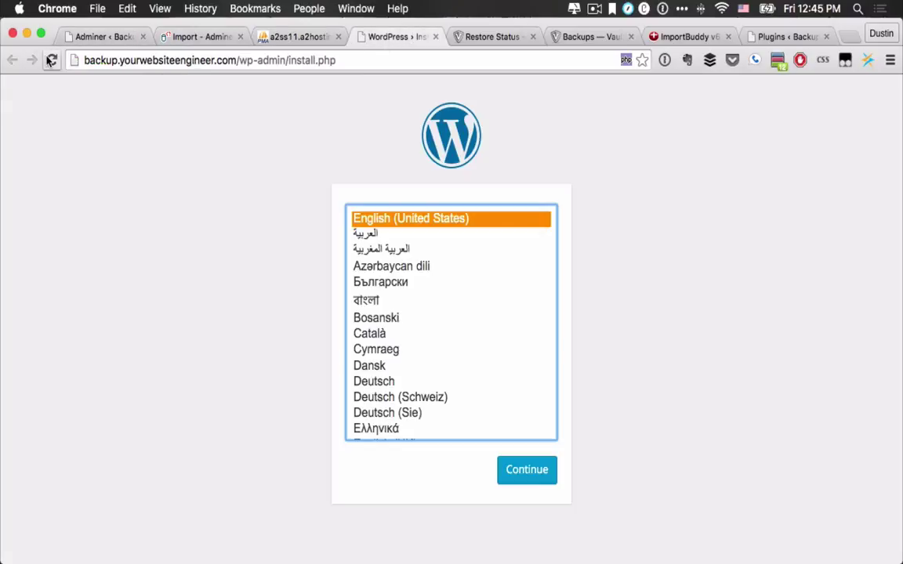
left_click_drag(239, 60, 393, 88)
key("BackSpace")
key("Return")
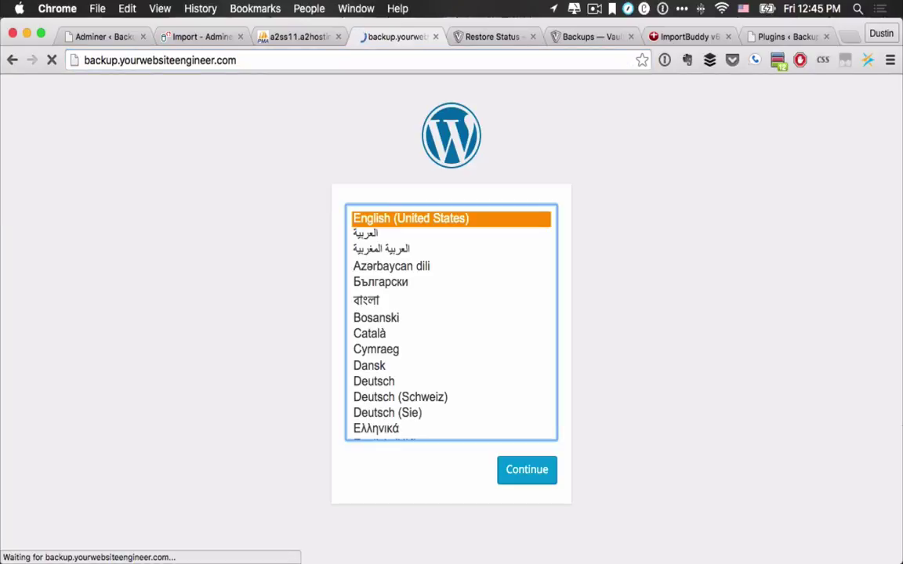
scroll(312, 289, "down", 10)
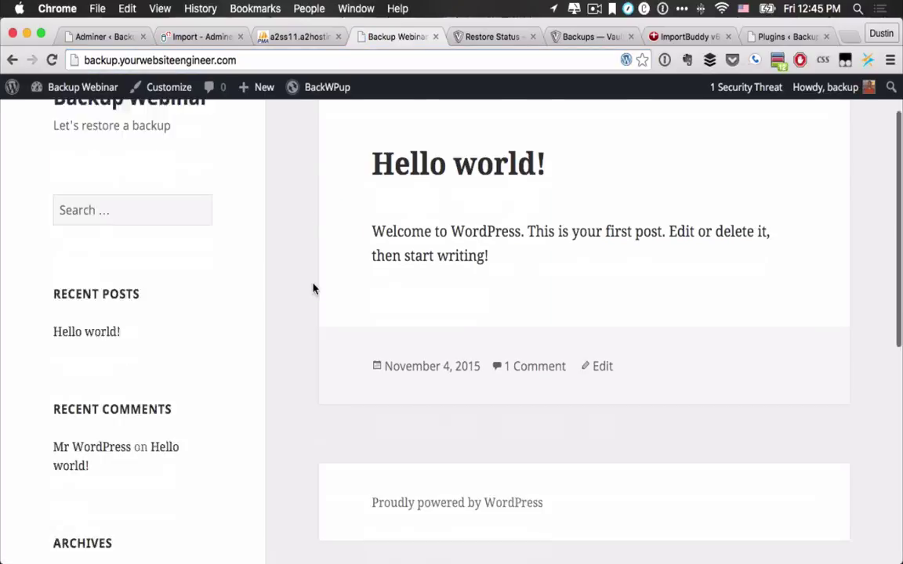
scroll(313, 289, "up", 10)
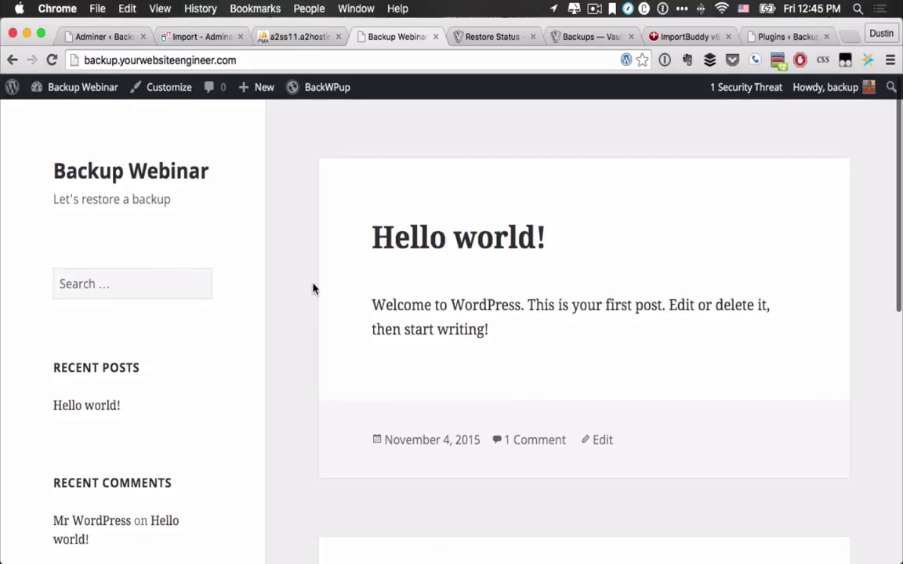
scroll(313, 289, "down", 5)
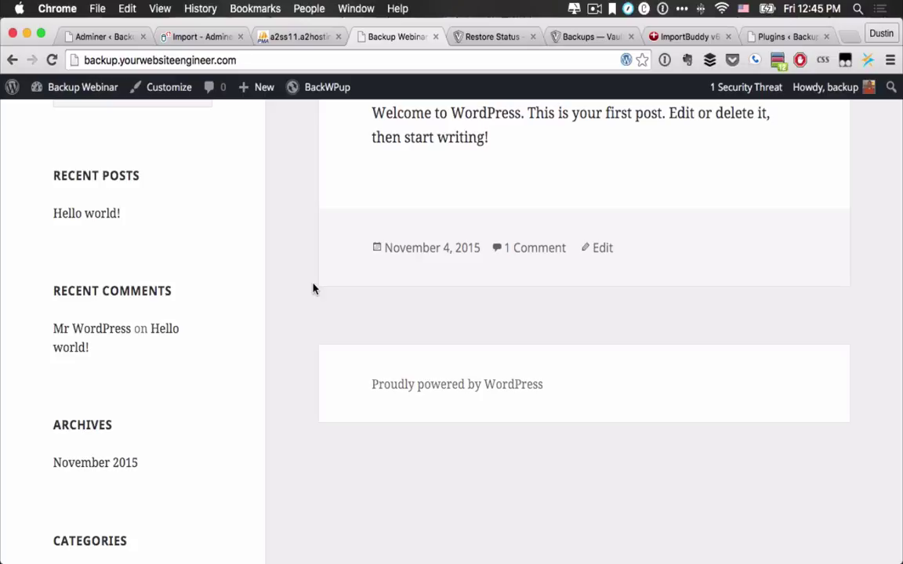
Step: Reopen yourwebs_a2wp163 from the Adminer breadcrumb, stop the 'Cheatin' uh?' error, and return to WordPress admin
left_click(185, 37)
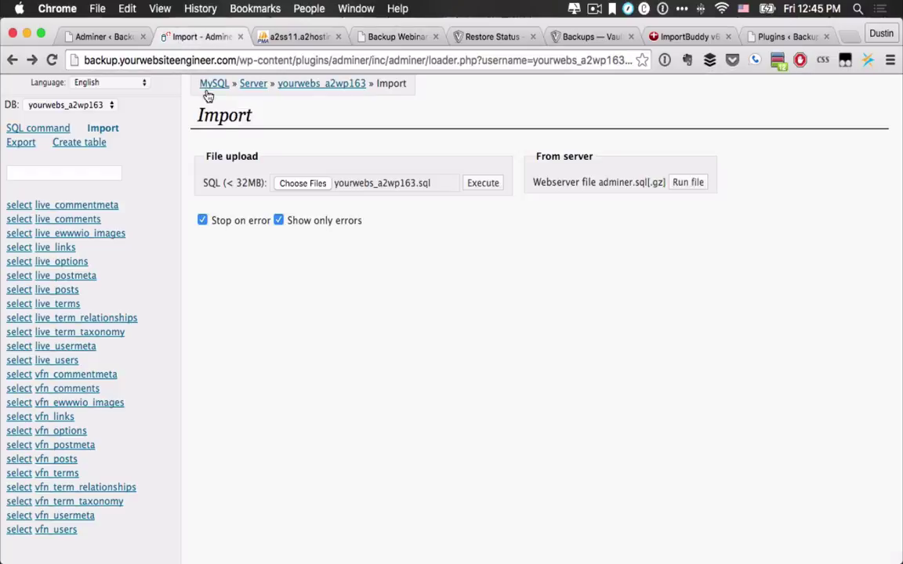
scroll(205, 261, "down", 1)
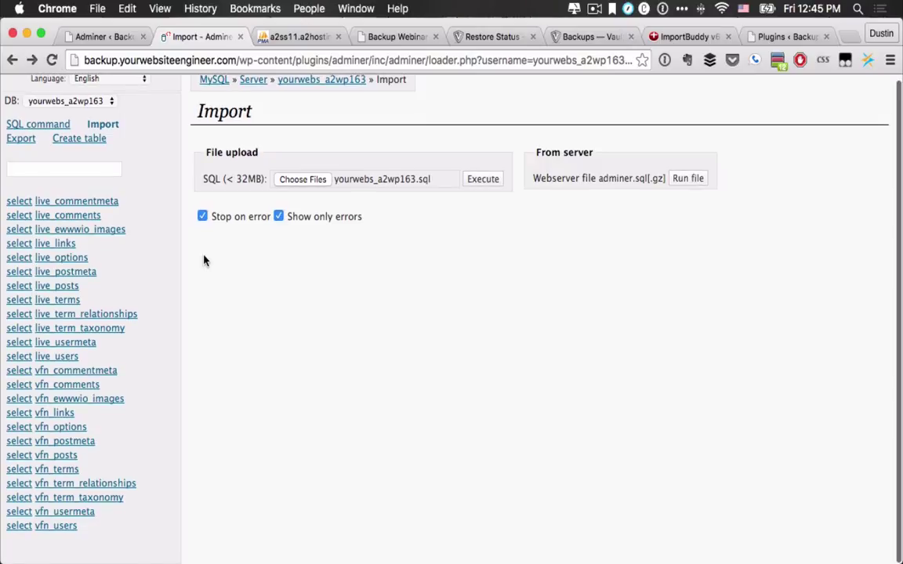
scroll(203, 260, "up", 1)
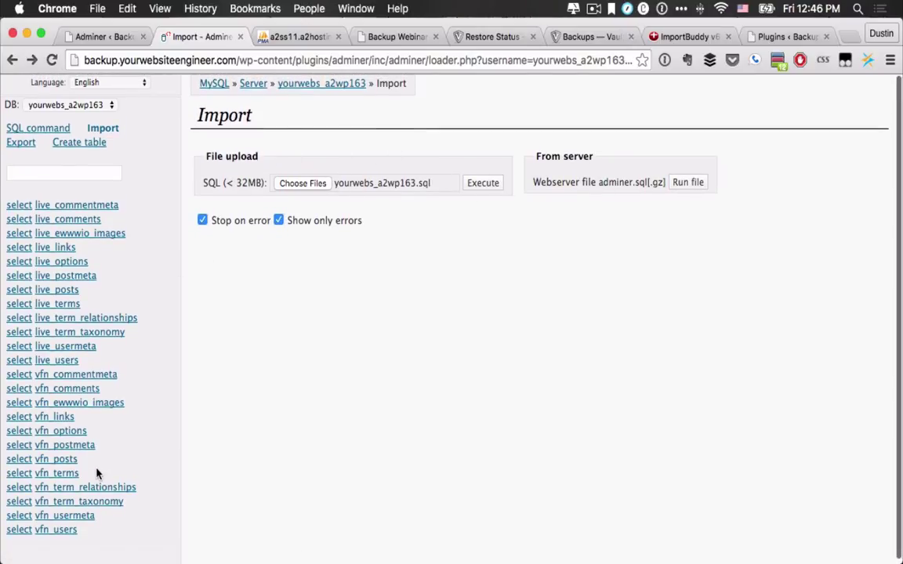
left_click(312, 87)
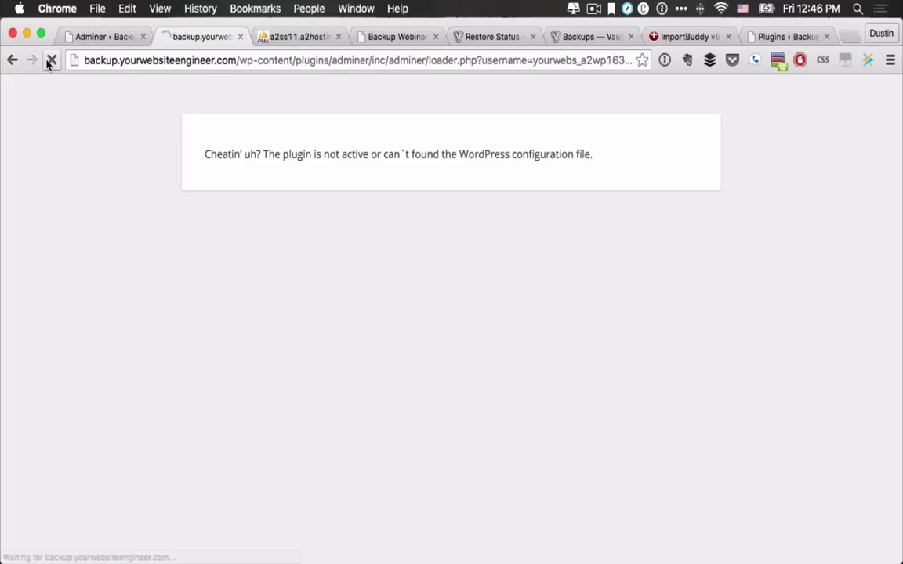
left_click(47, 65)
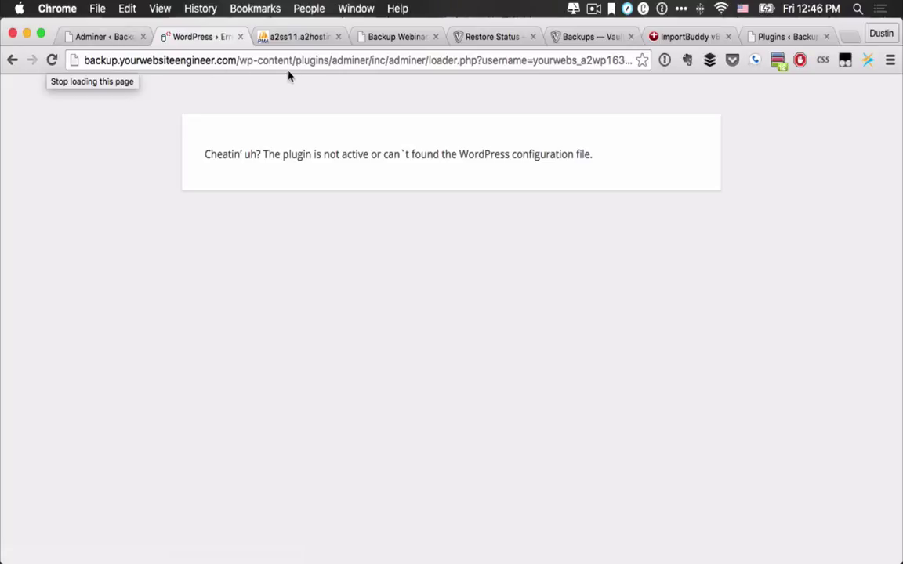
left_click(106, 36)
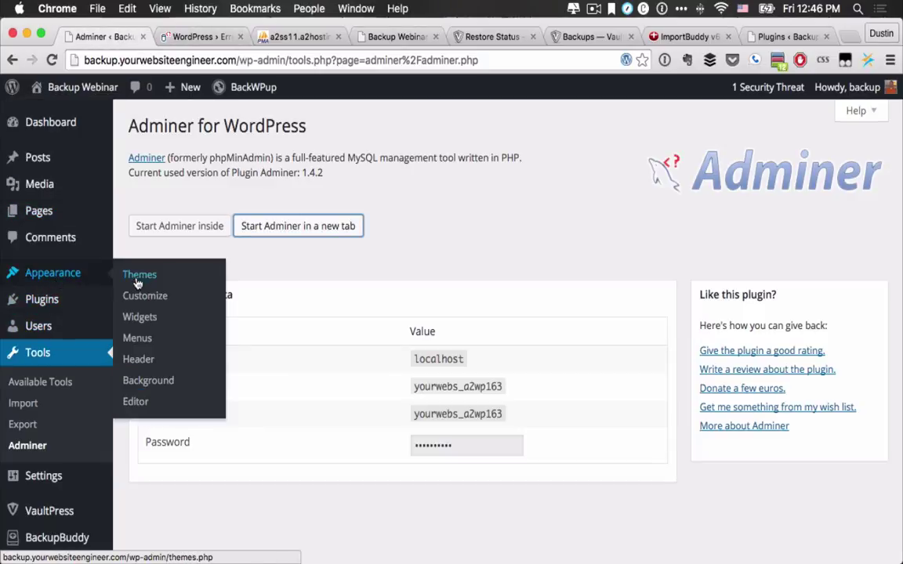
Step: Activate the Adminer plugin from Installed Plugins and reload the Adminer database page
mouse_move(71, 305)
left_click(144, 308)
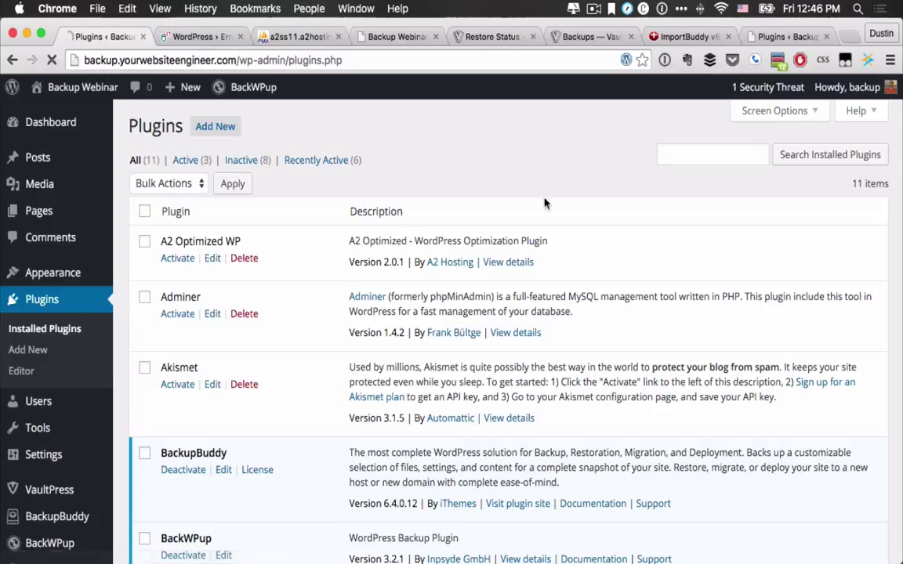
left_click(186, 315)
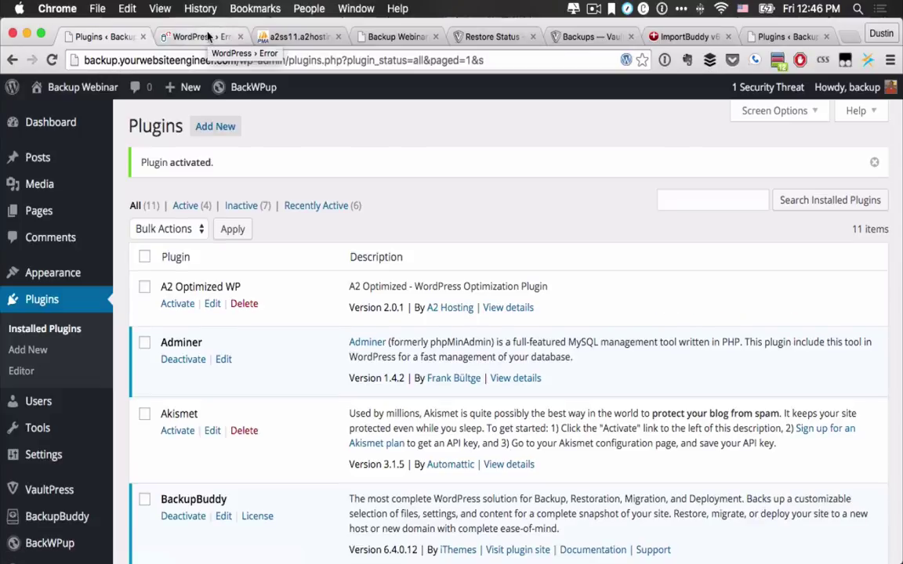
left_click(205, 36)
left_click(44, 60)
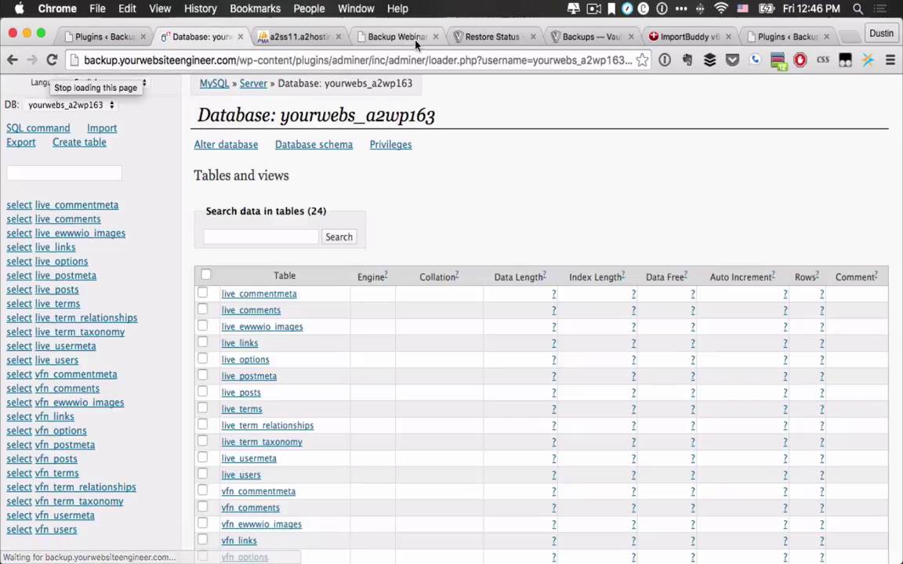
Step: Check the restored site's front page and the Plugins list showing 4 active plugins
left_click(409, 37)
scroll(379, 202, "up", 5)
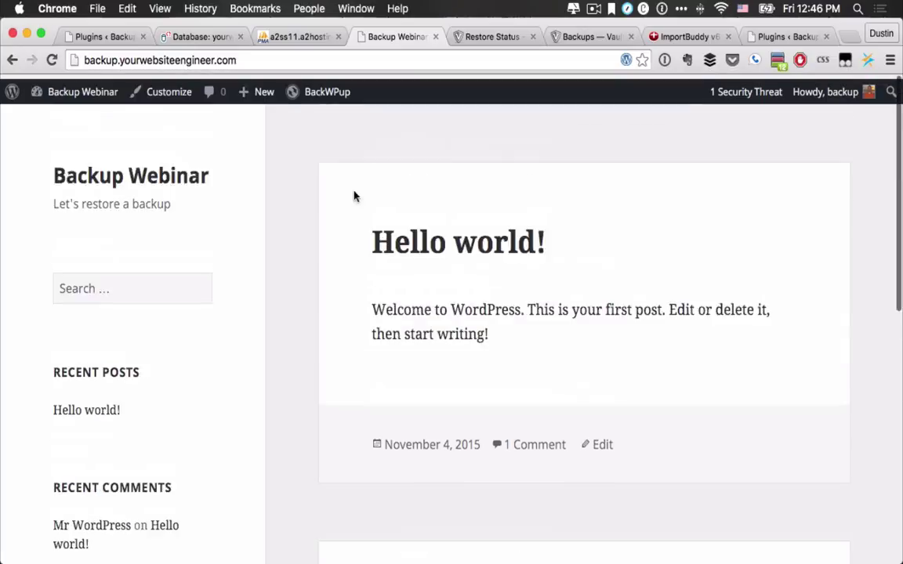
left_click(78, 36)
scroll(155, 339, "down", 5)
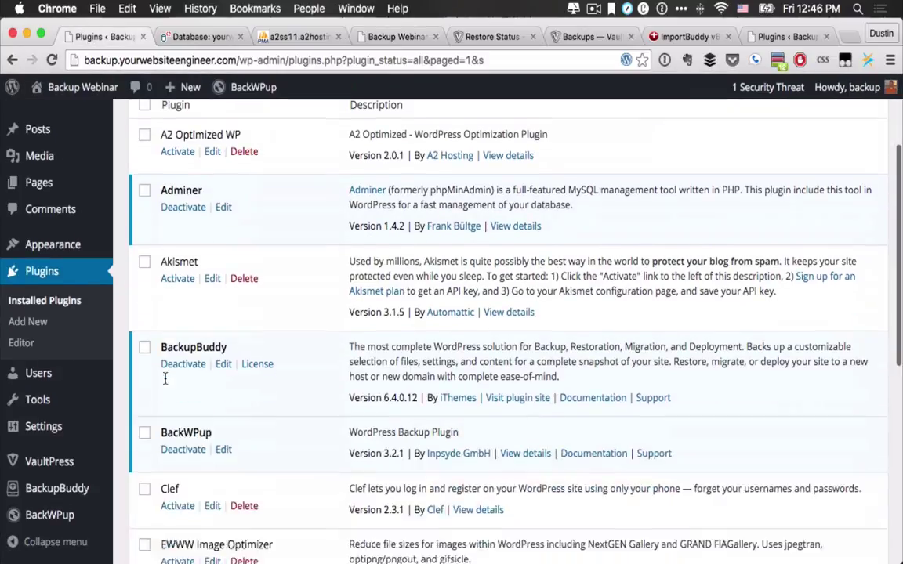
scroll(166, 384, "up", 5)
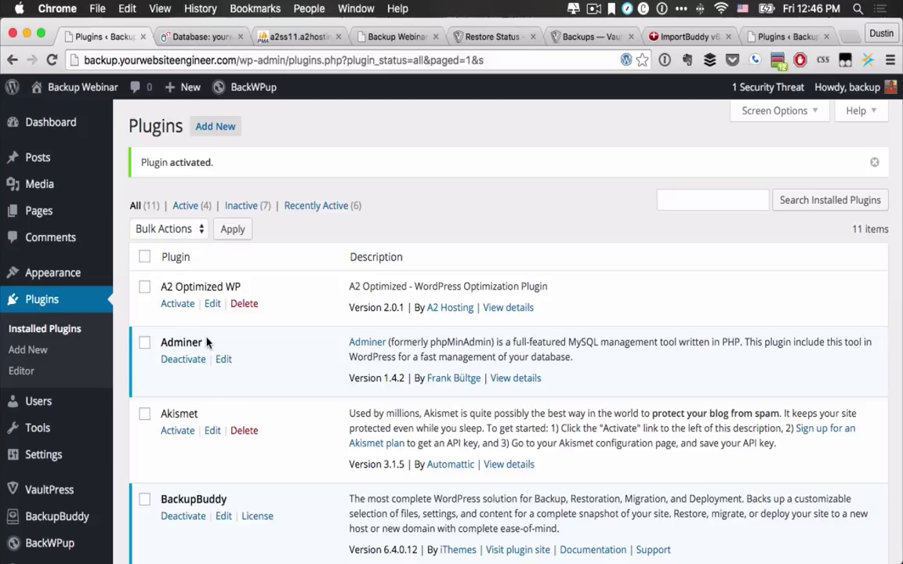
scroll(207, 343, "down", 3)
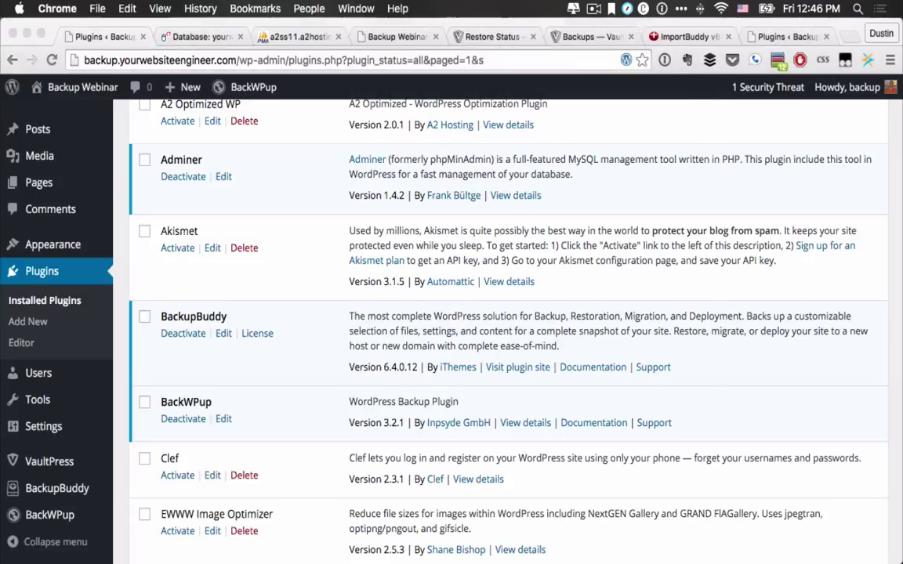
key("super+Tab")
Step: Navigate the server pane to the backup site's wp-content/plugins folder
scroll(459, 235, "up", 3)
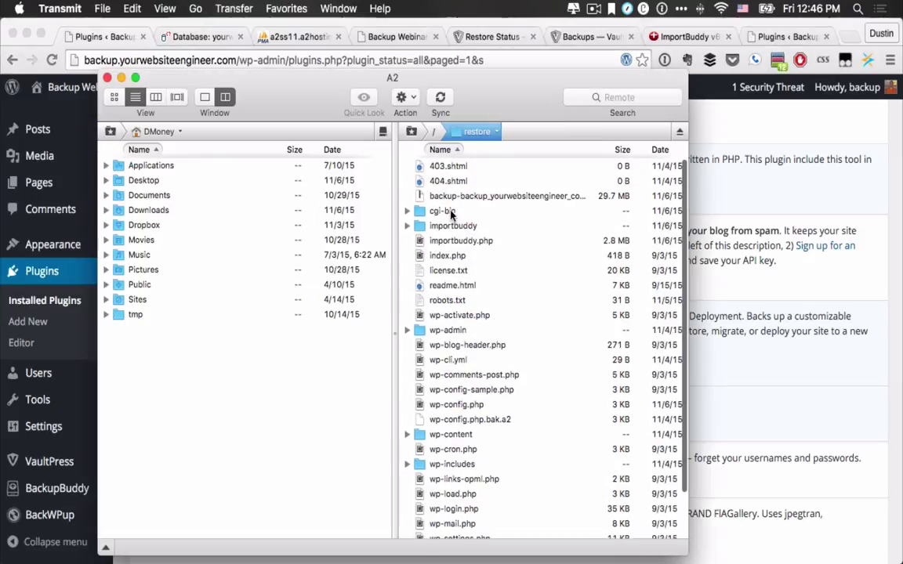
key("super+Up")
scroll(435, 180, "up", 1)
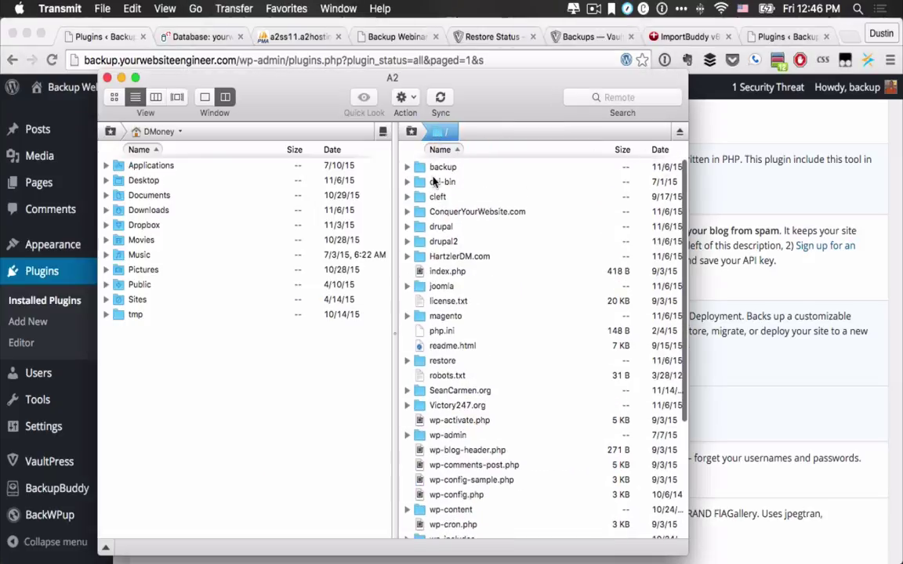
double_click(439, 165)
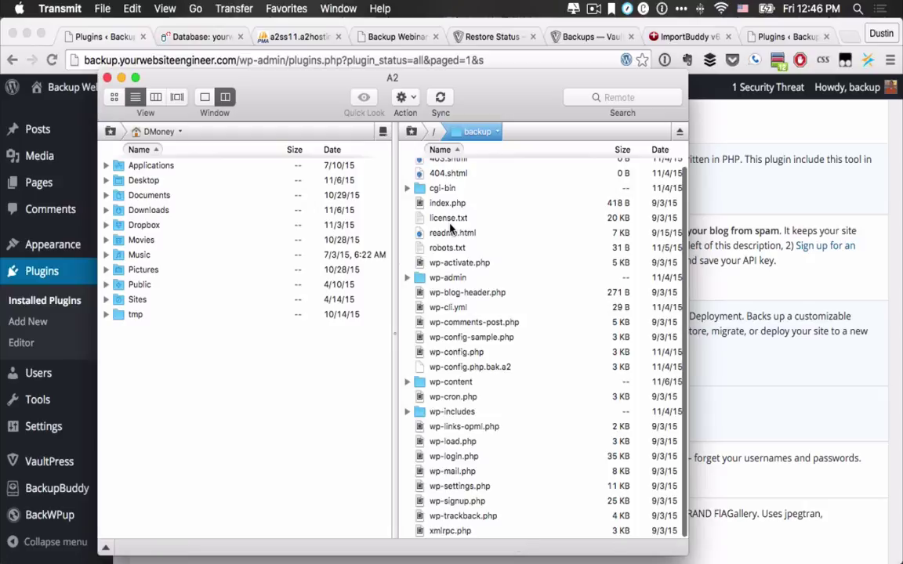
double_click(447, 383)
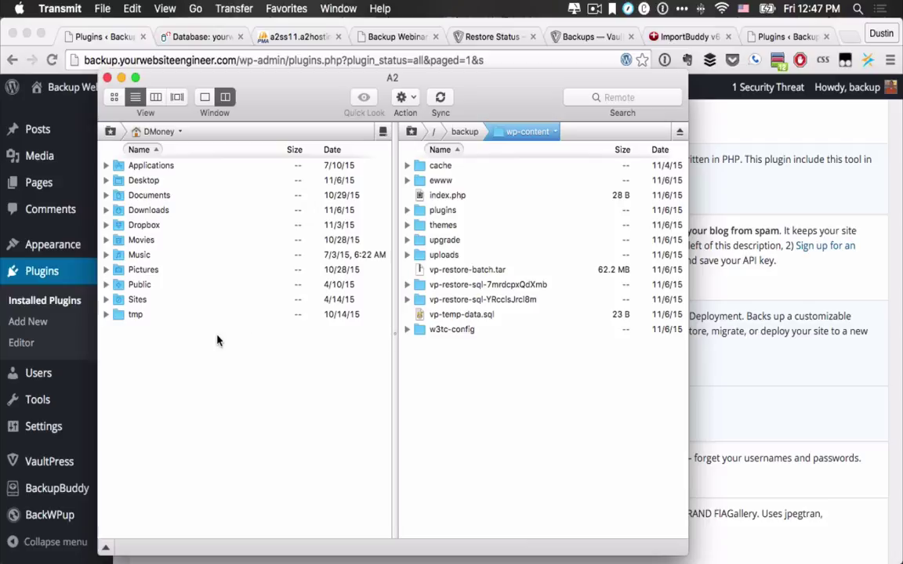
double_click(423, 212)
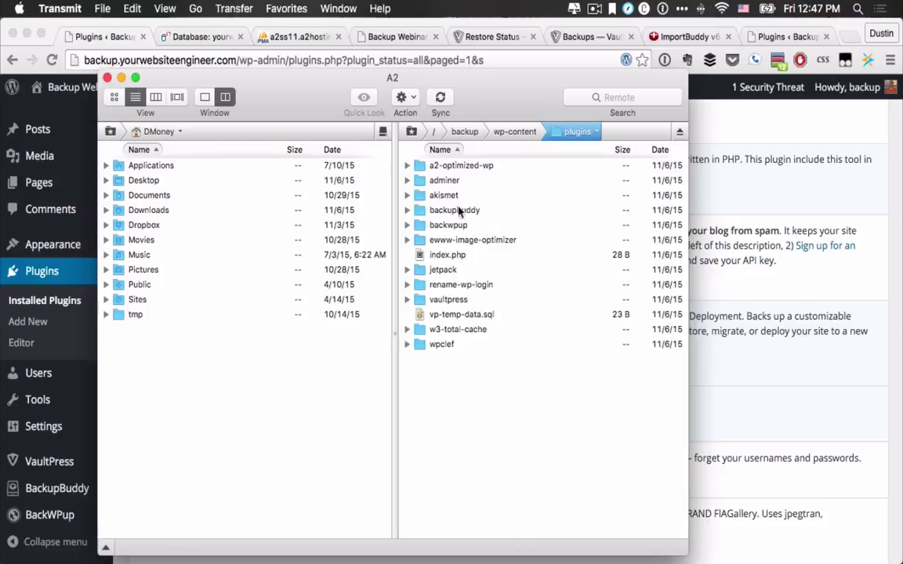
Step: Open the local Dropbox/Sites/ywe.dev/wp-content/plugins folder and upload twitget to the server
double_click(143, 225)
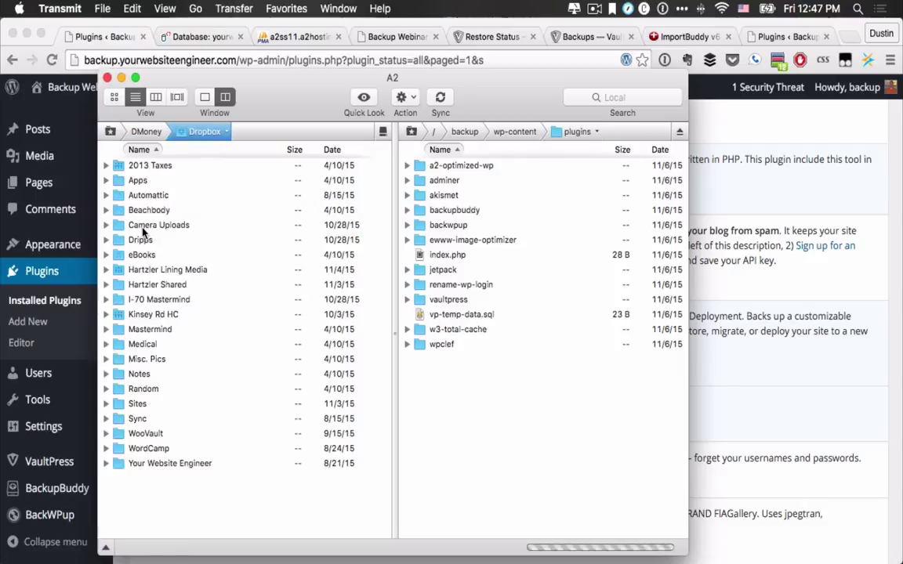
double_click(137, 403)
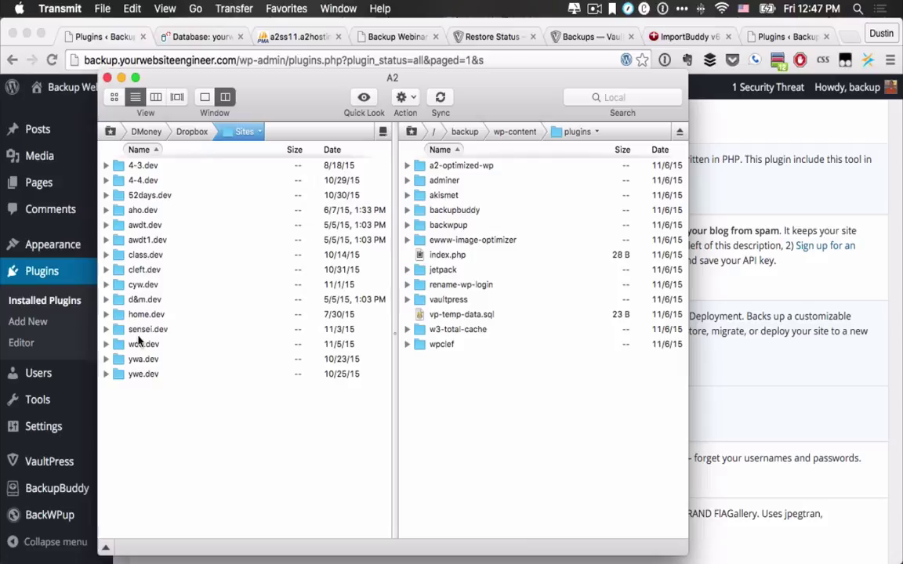
double_click(135, 375)
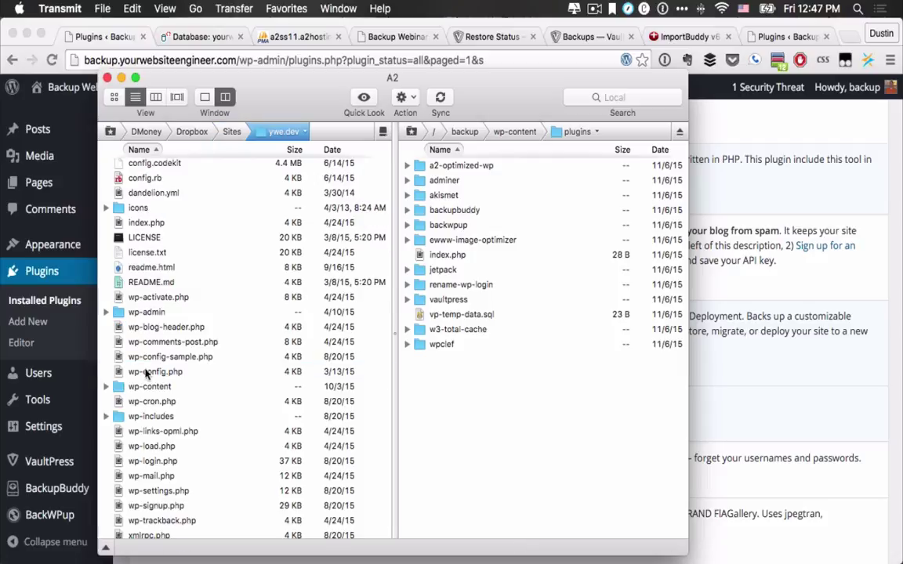
double_click(145, 387)
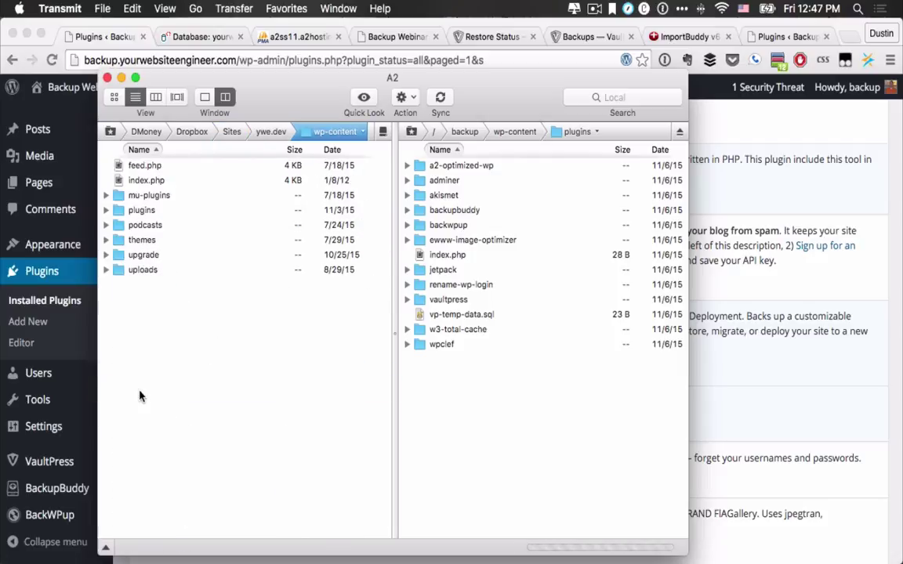
double_click(142, 210)
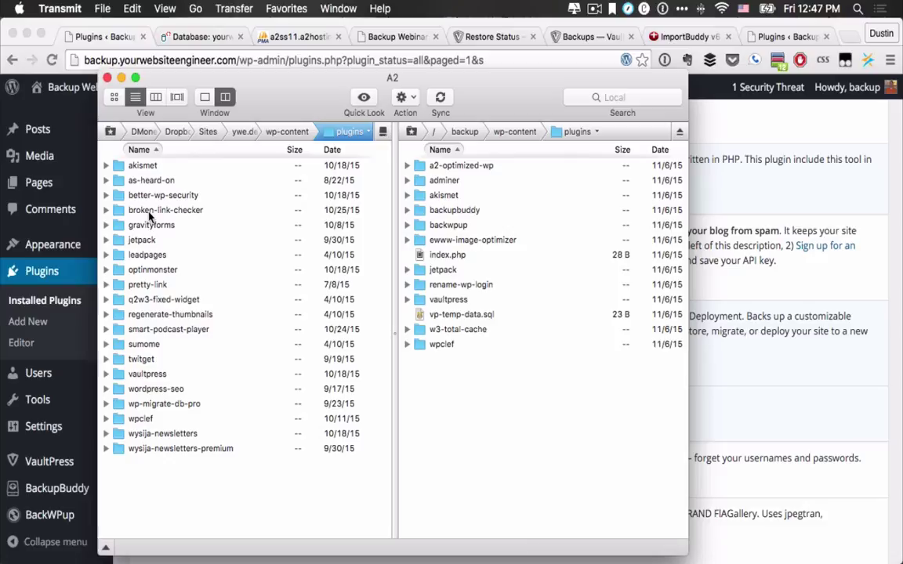
left_click_drag(135, 359, 521, 417)
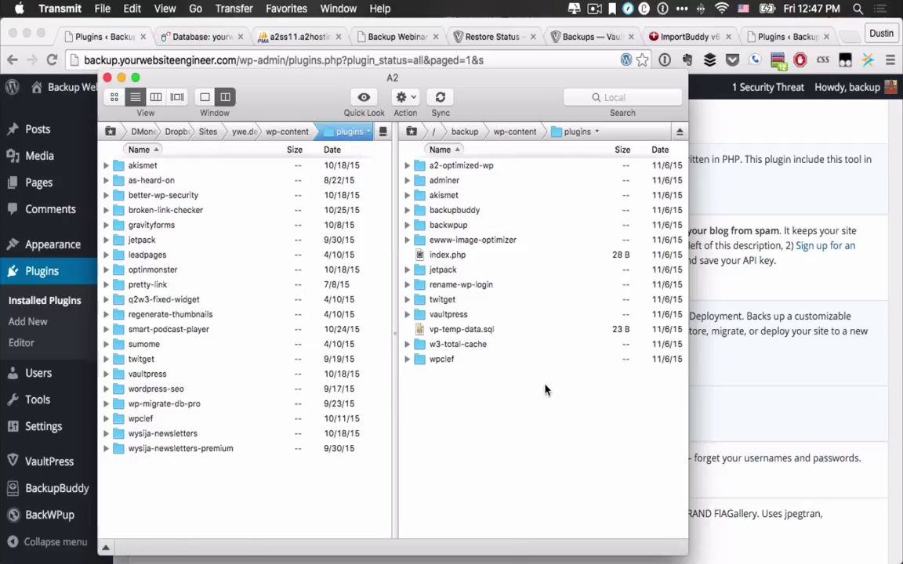
Step: Reload the WordPress Plugins page and scroll down to find Twitget 3.3.8 listed
key("super+Tab")
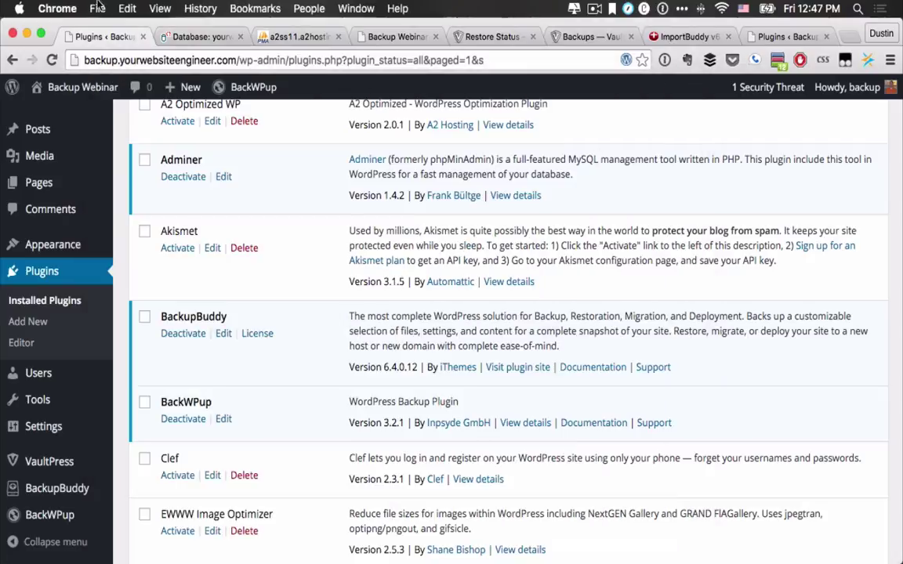
left_click(51, 60)
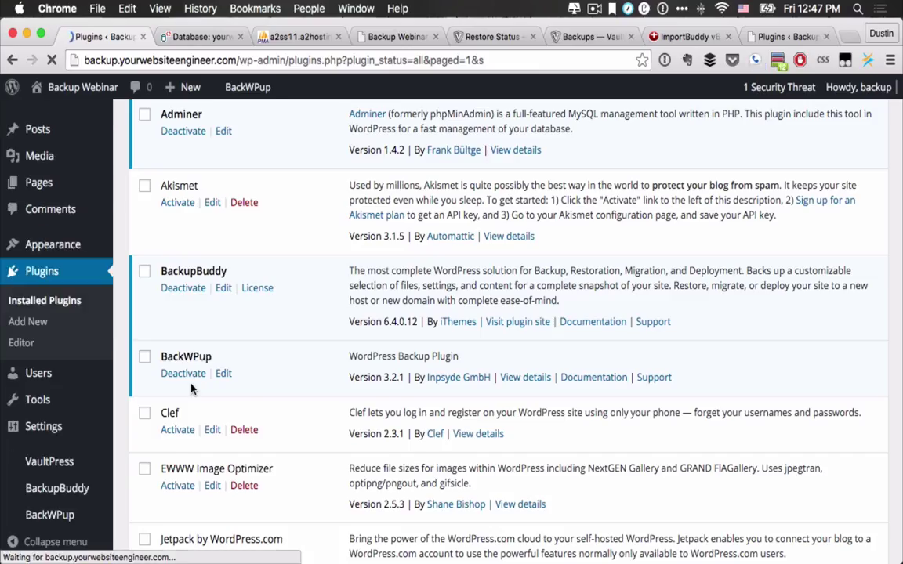
scroll(190, 388, "down", 5)
scroll(188, 345, "down", 1)
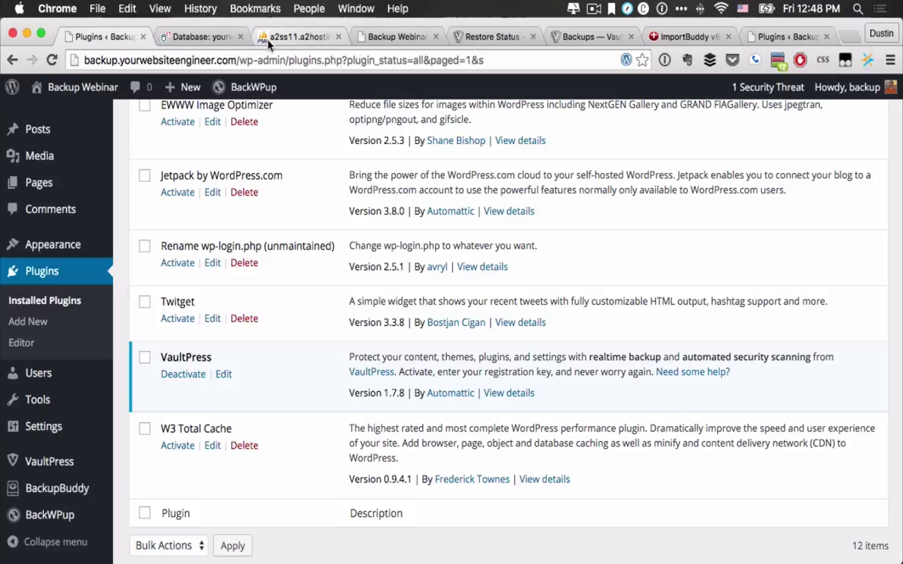
Step: Select all 24 tables in yourwebs_a2wp163's Structure view and drop them
left_click(268, 40)
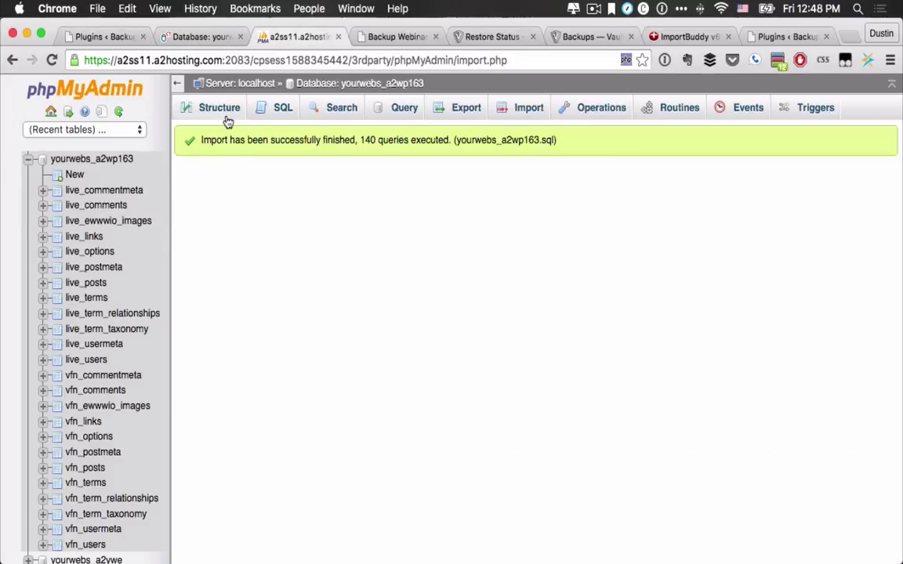
left_click(409, 85)
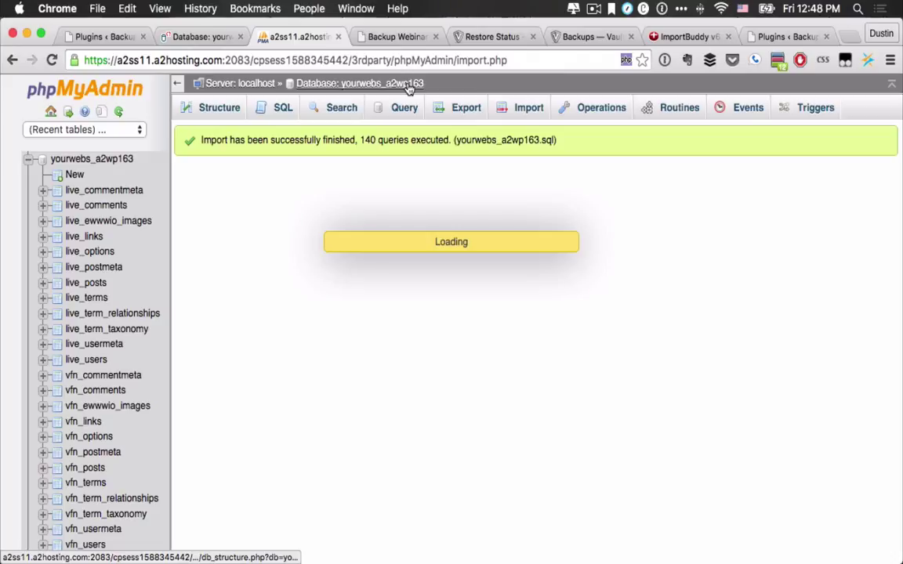
scroll(196, 226, "down", 5)
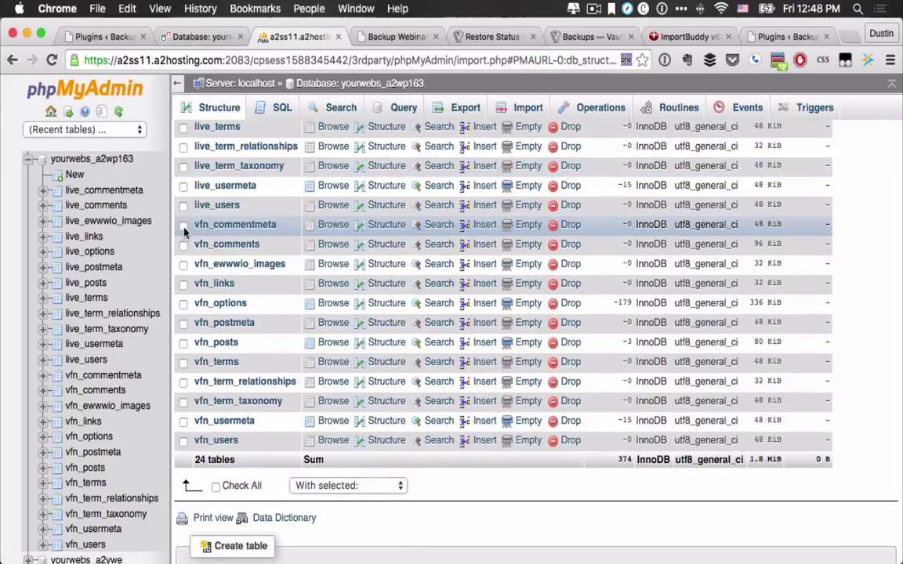
left_click(216, 486)
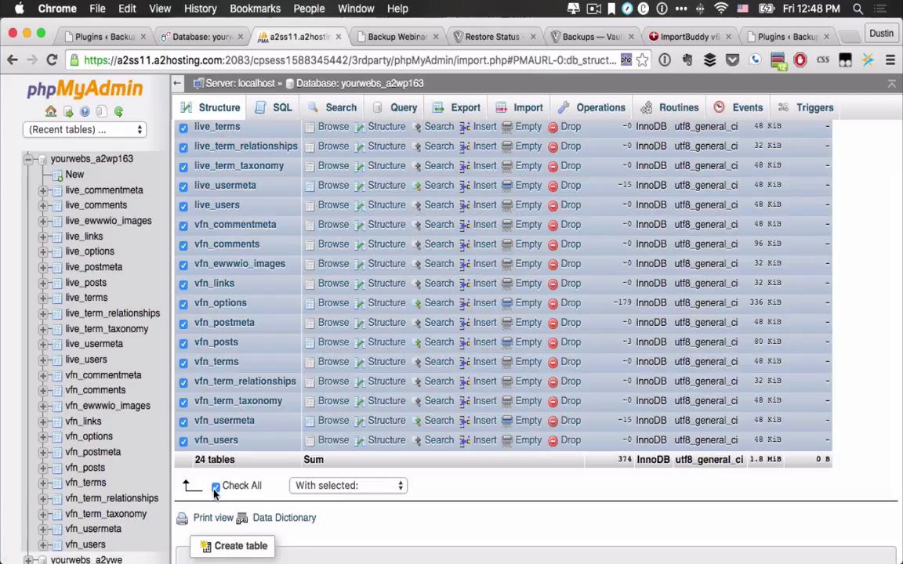
left_click(317, 486)
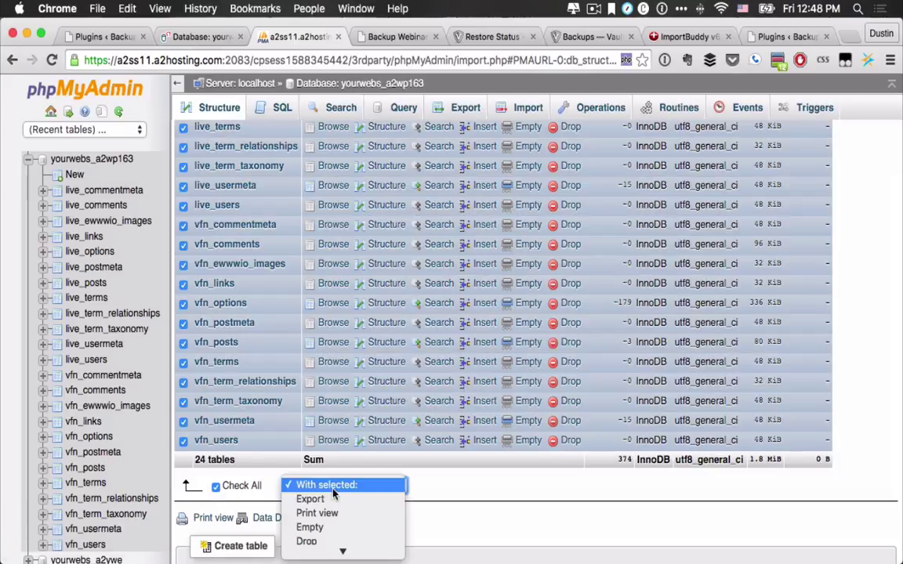
left_click(325, 543)
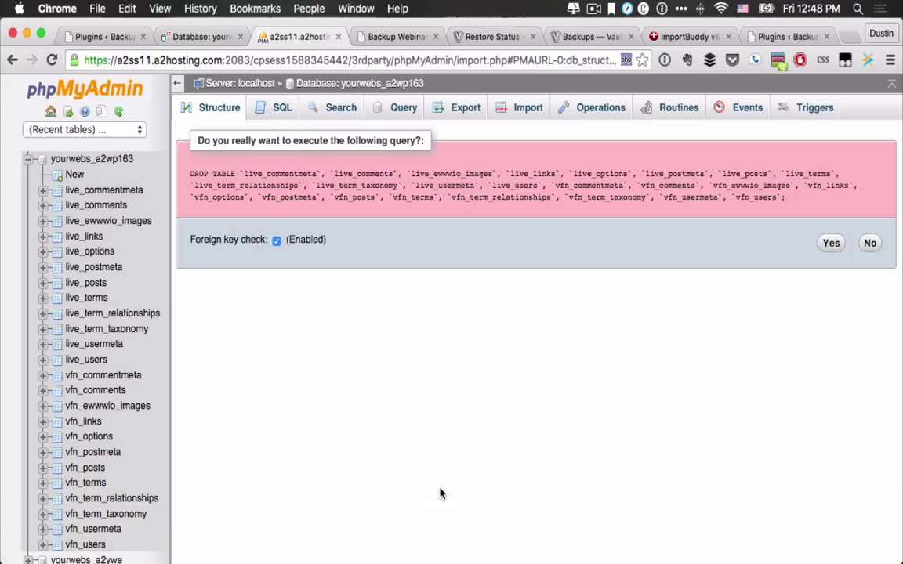
left_click(831, 245)
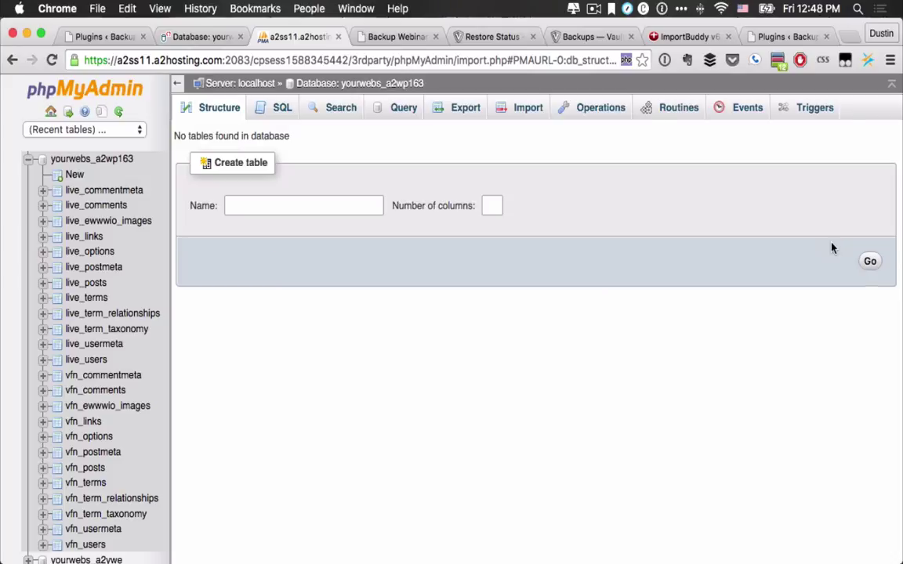
left_click(176, 39)
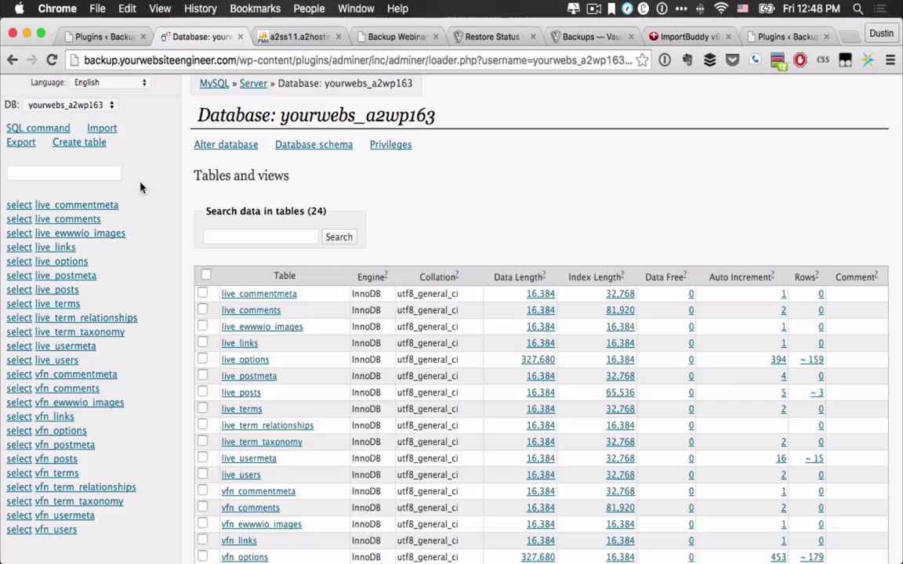
key("super+r")
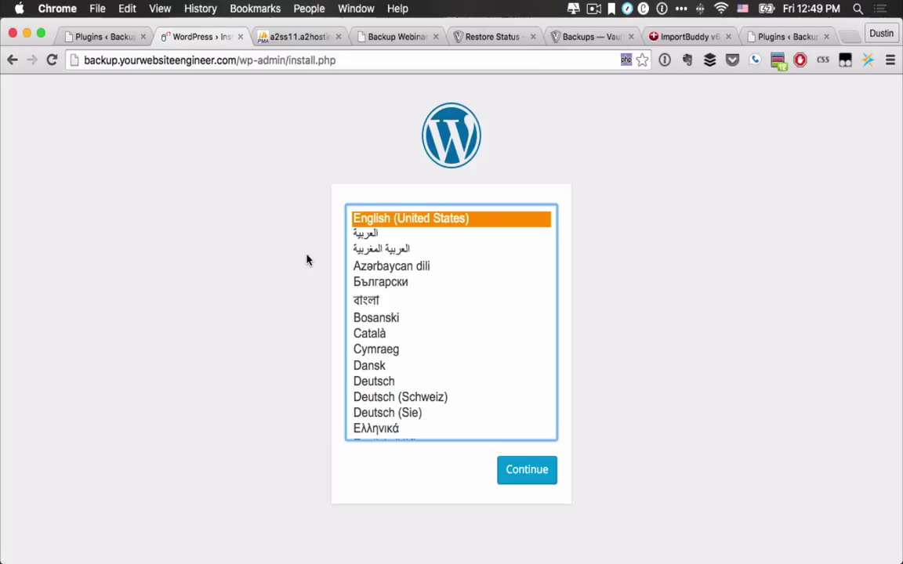
left_click(11, 59)
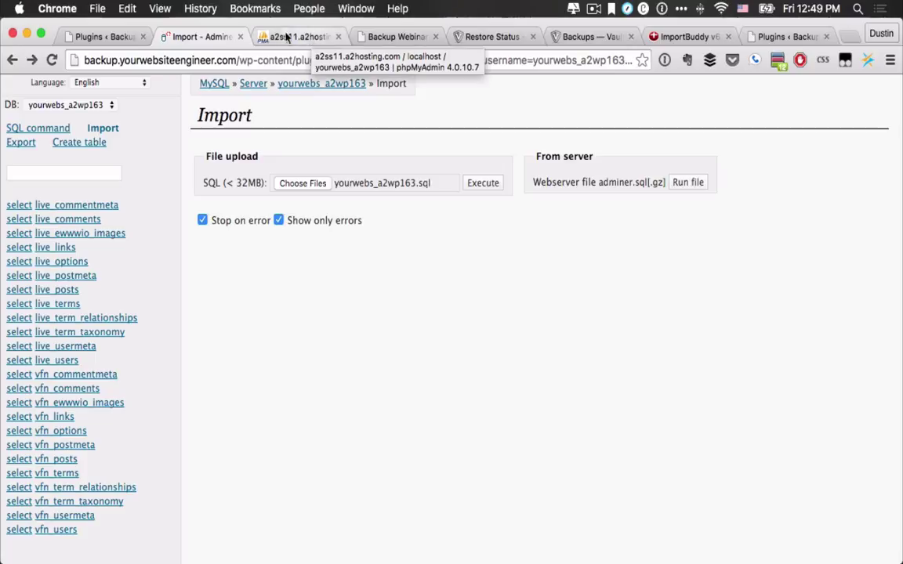
left_click(89, 37)
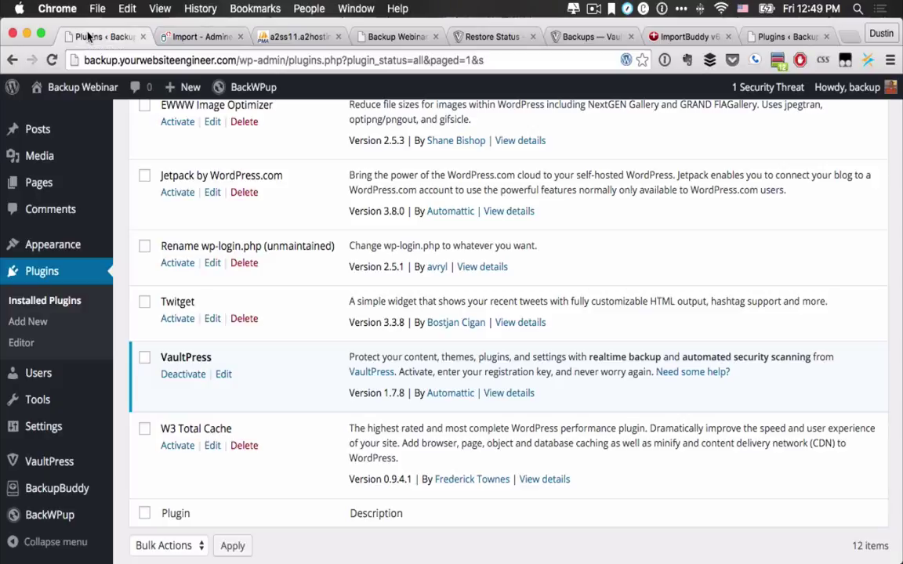
scroll(334, 274, "up", 10)
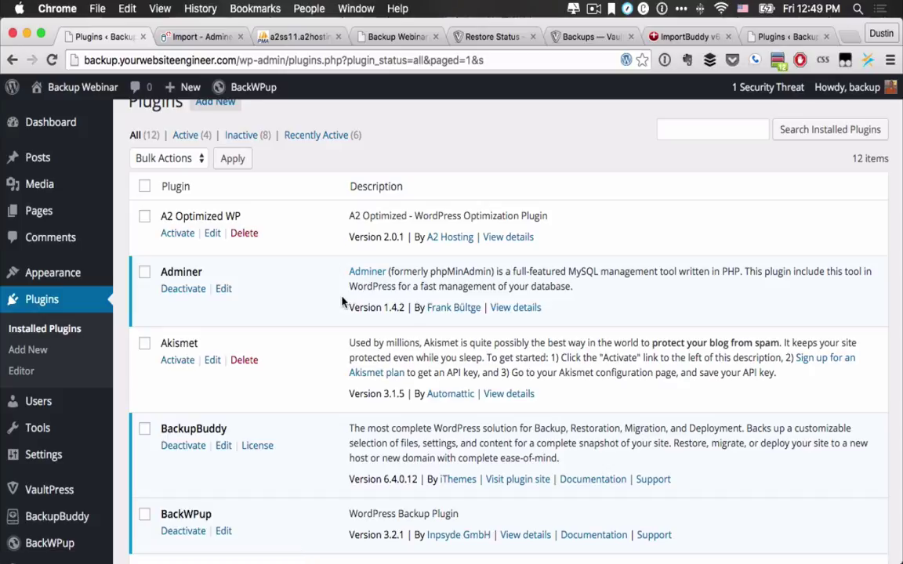
left_click(295, 39)
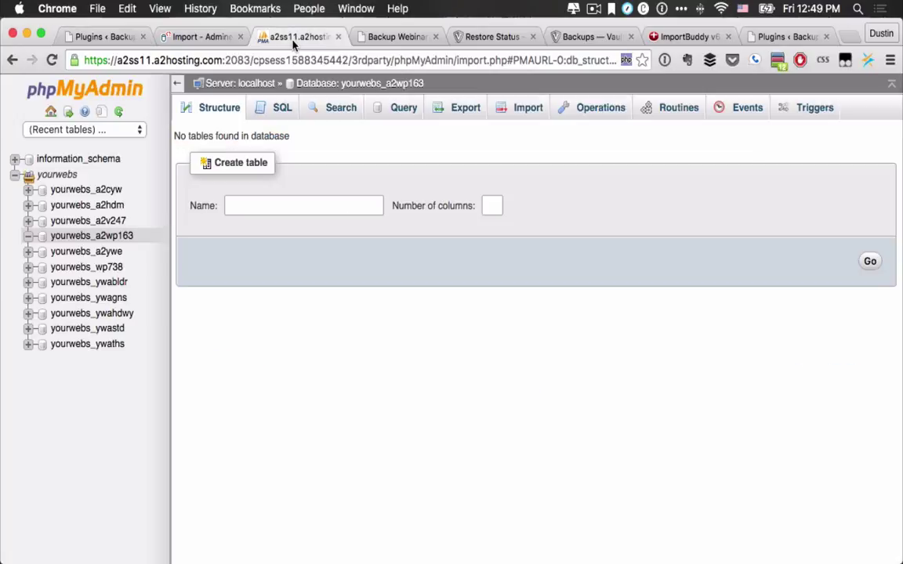
Step: Import yourwebs_a2wp163.sql into the empty database, then check VaultPress's Restore Status
left_click(522, 114)
left_click(295, 263)
left_click(333, 139)
left_click(738, 401)
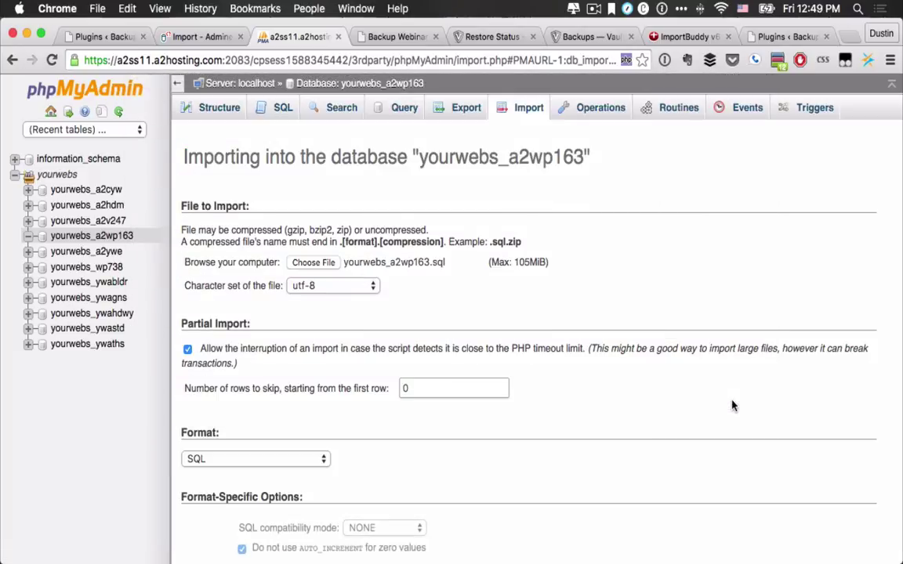
scroll(328, 346, "down", 2)
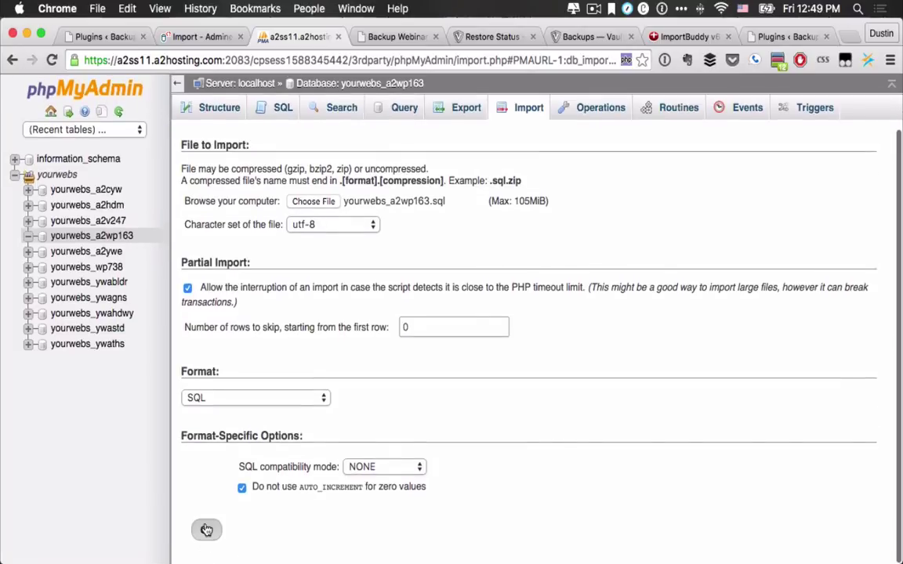
left_click(206, 539)
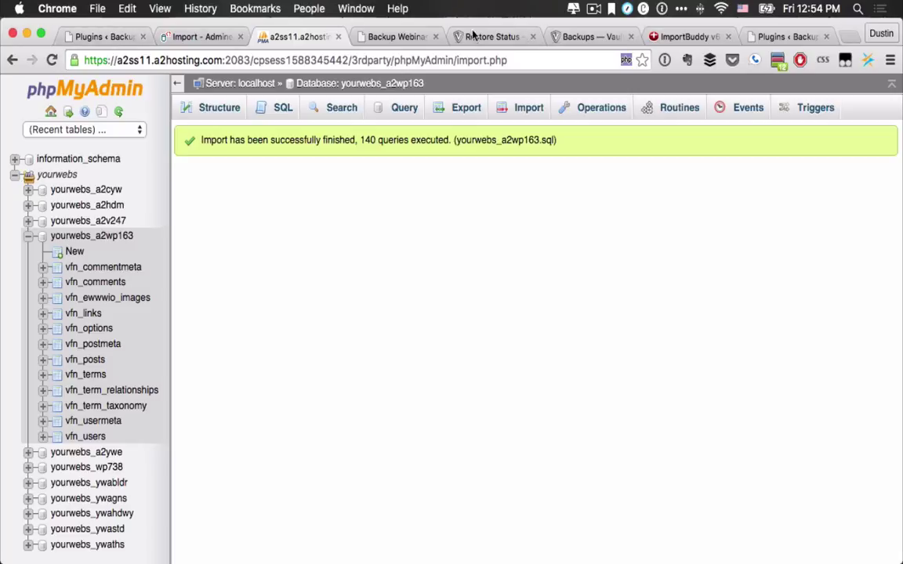
left_click(504, 44)
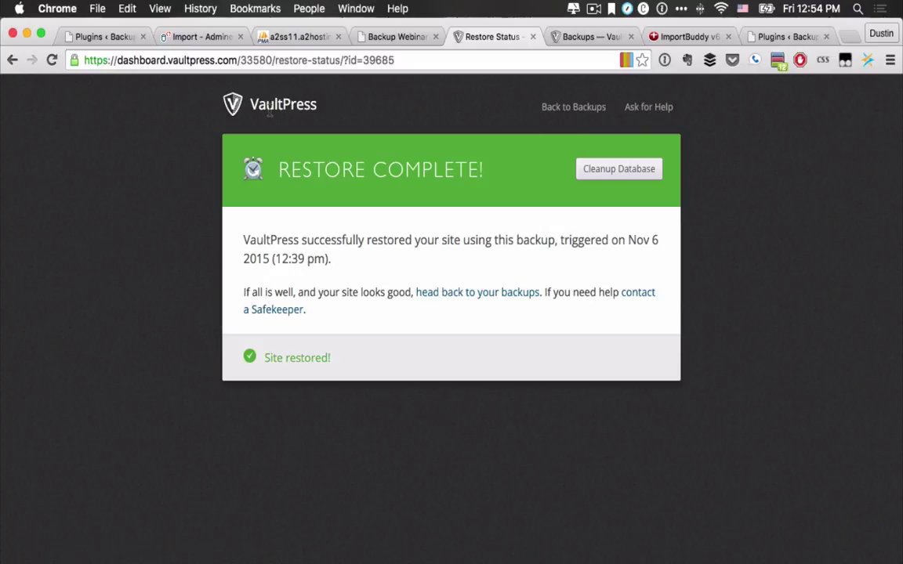
Step: Review the VaultPress backups list and the latest backup's restore options, then start a new tab
left_click(562, 37)
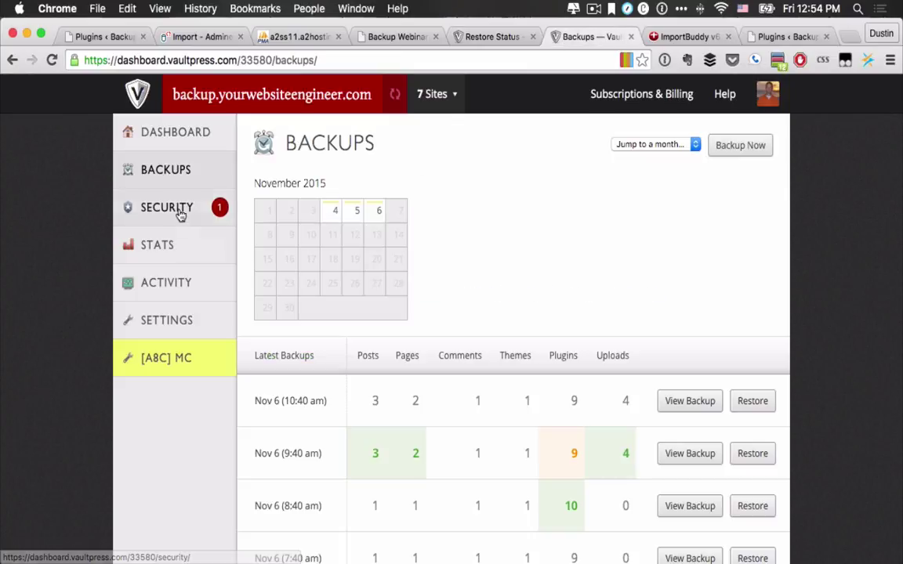
left_click(752, 401)
scroll(652, 392, "down", 2)
scroll(652, 391, "down", 1)
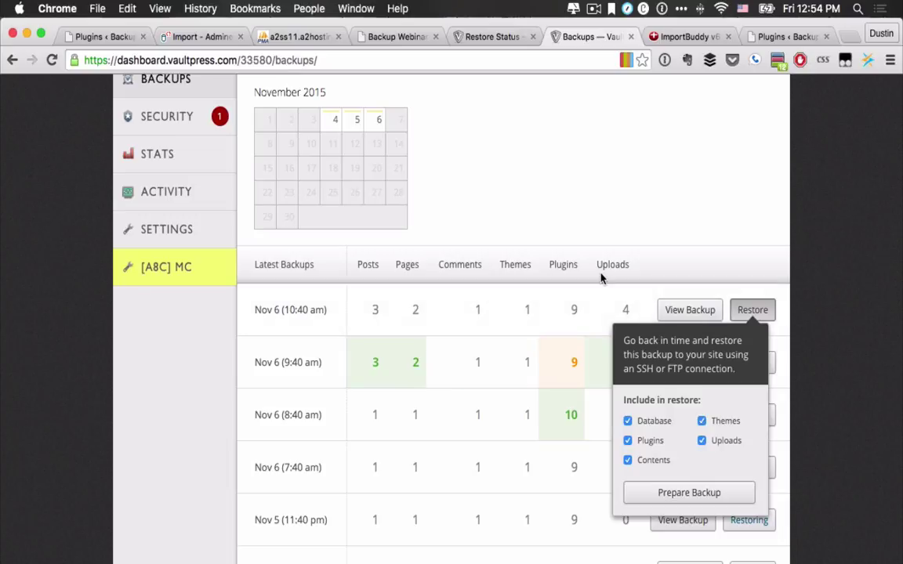
left_click(567, 196)
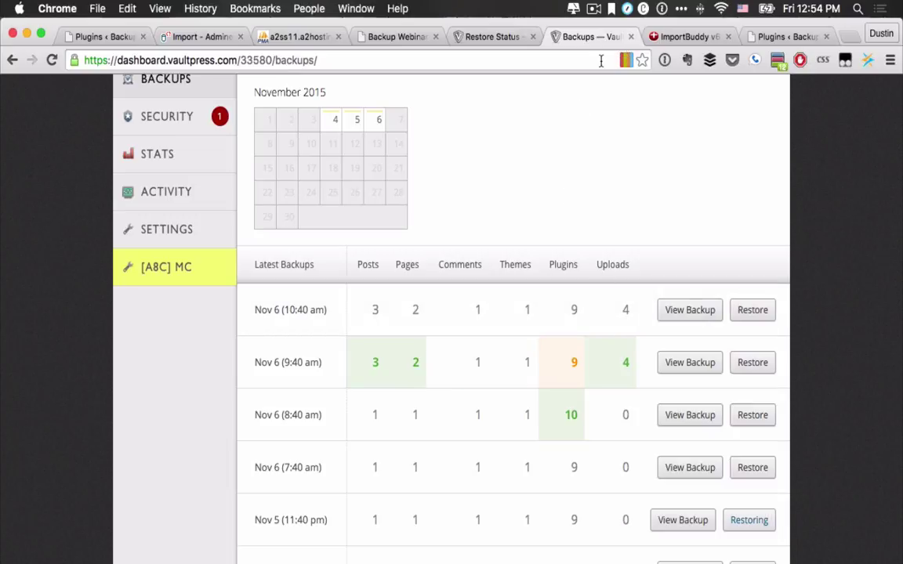
left_click(533, 60)
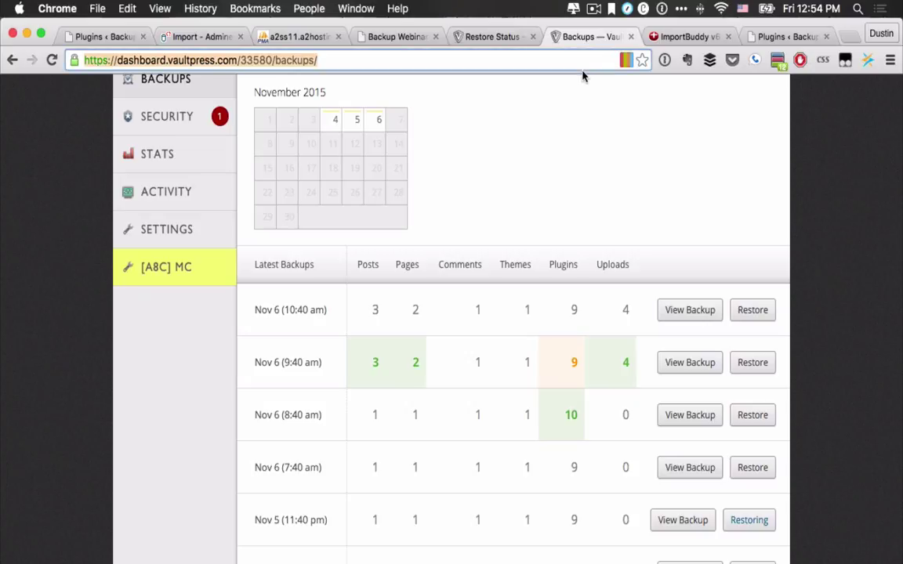
key("super+t")
Step: Load localhost, open the 4-4.dev site's database, then open ServerPress.com from DesktopServer
type("localhost")
key("Return")
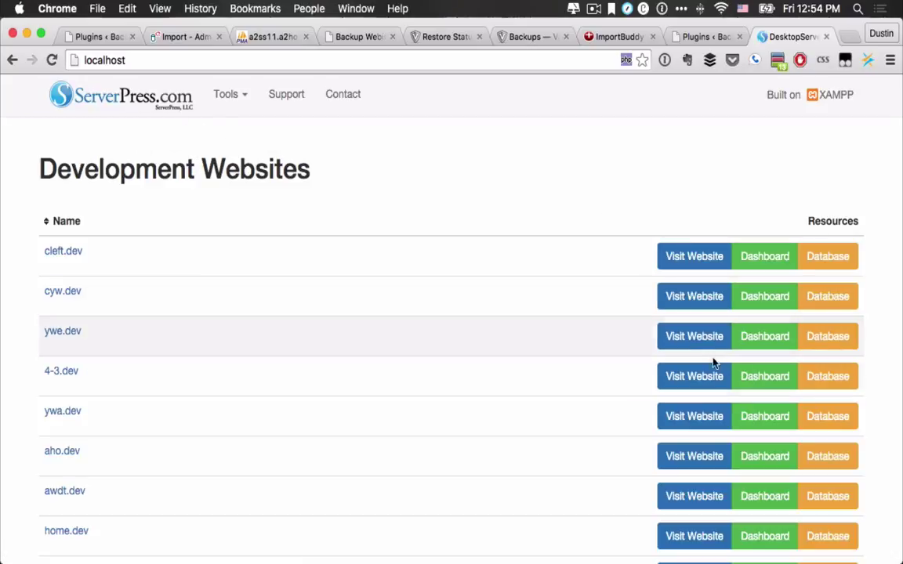
scroll(755, 389, "down", 3)
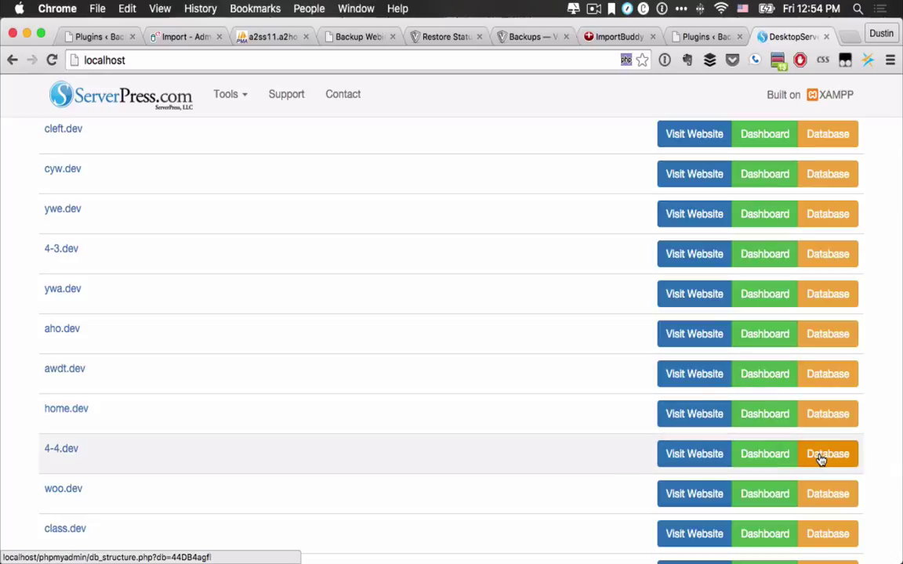
left_click(821, 459)
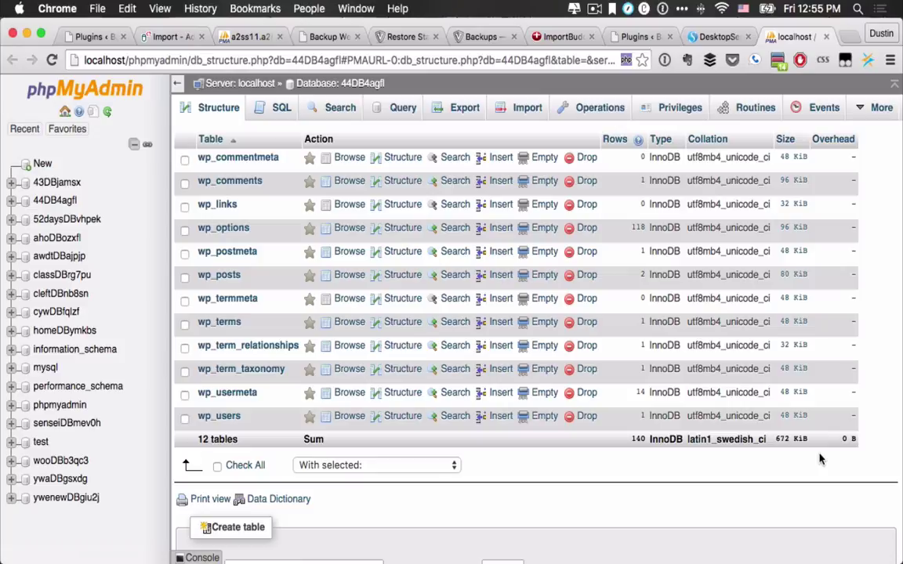
left_click(712, 36)
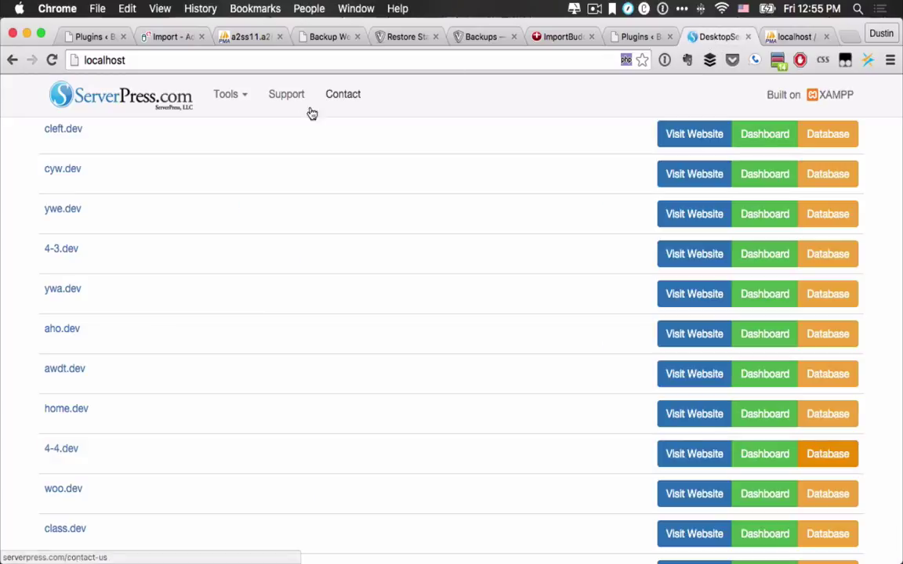
left_click(143, 105)
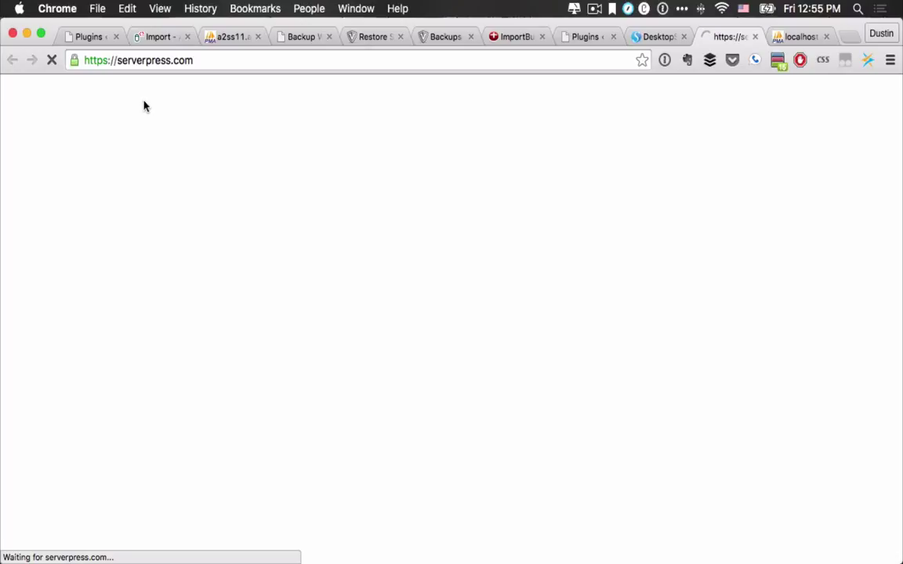